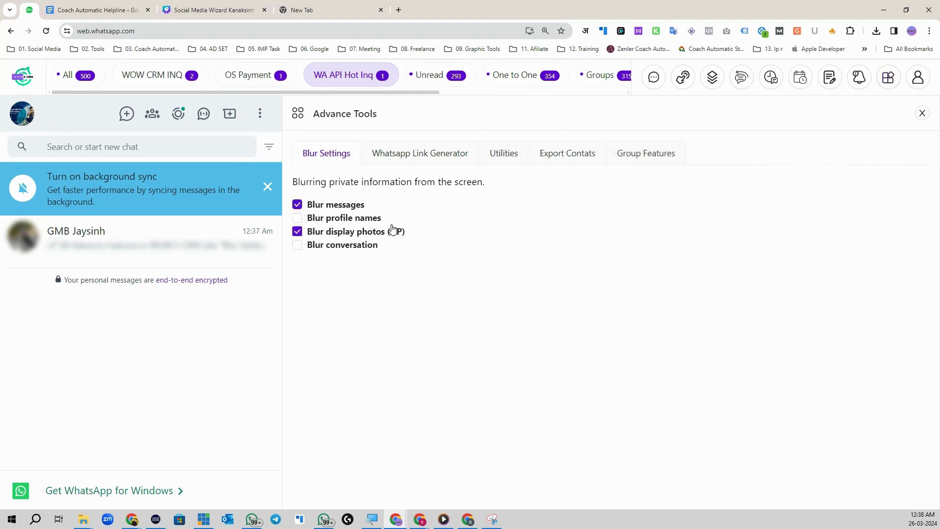
- Turn on Blur messages, Blur profile names and Blur display photos (DP) for the full chat list
click(73, 75)
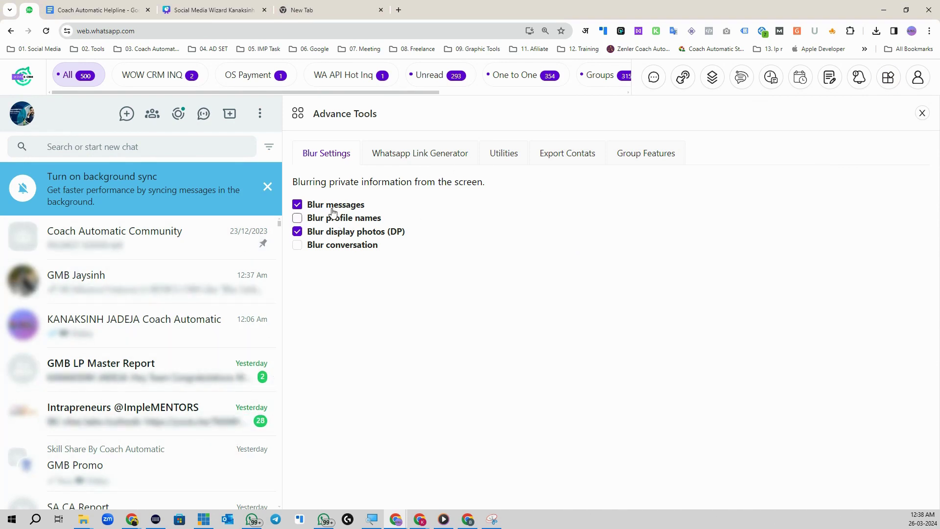
click(297, 219)
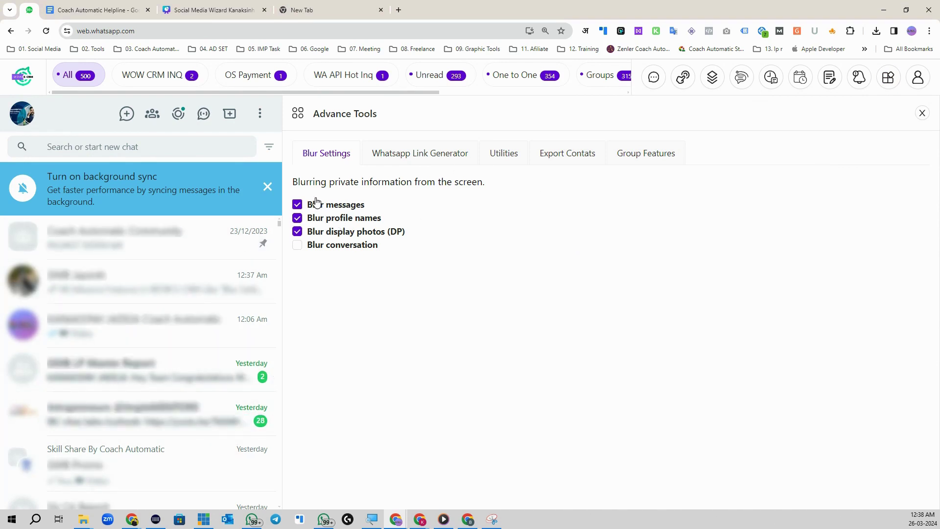
click(297, 205)
click(297, 218)
click(297, 231)
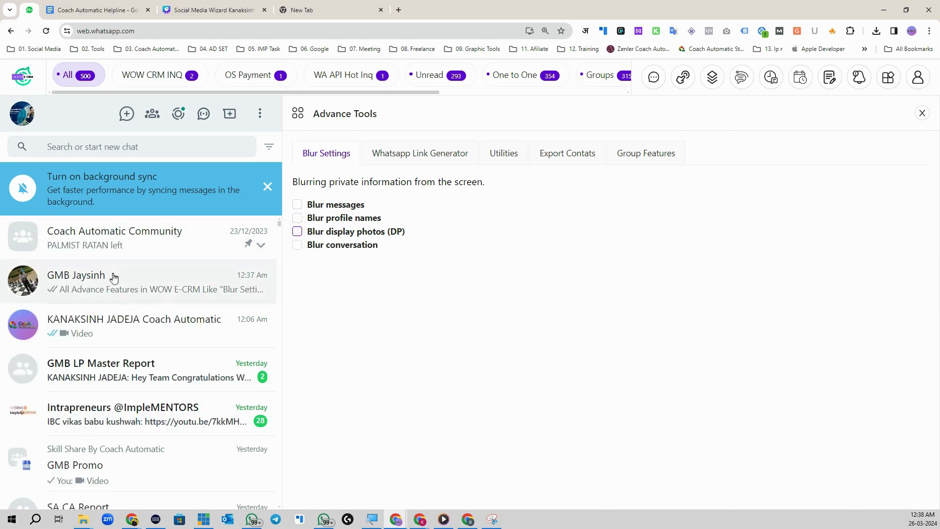
click(297, 205)
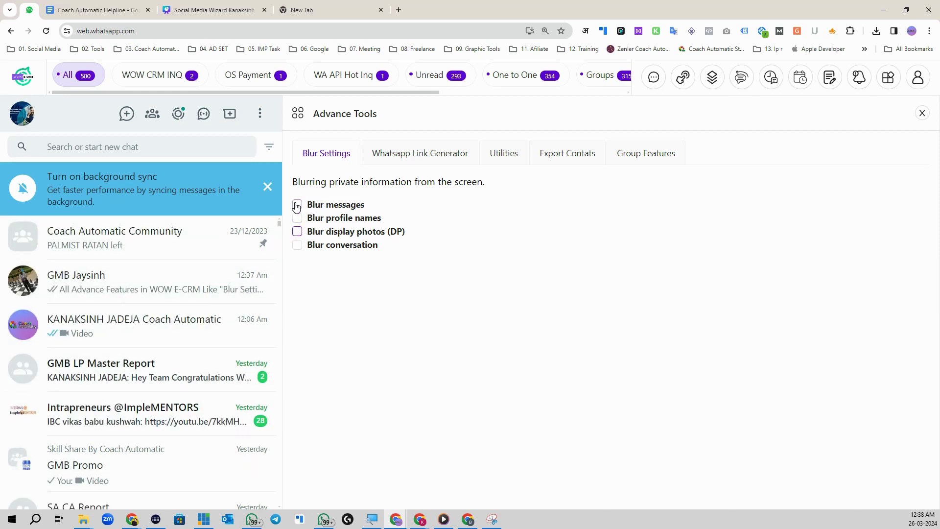
click(298, 218)
click(297, 231)
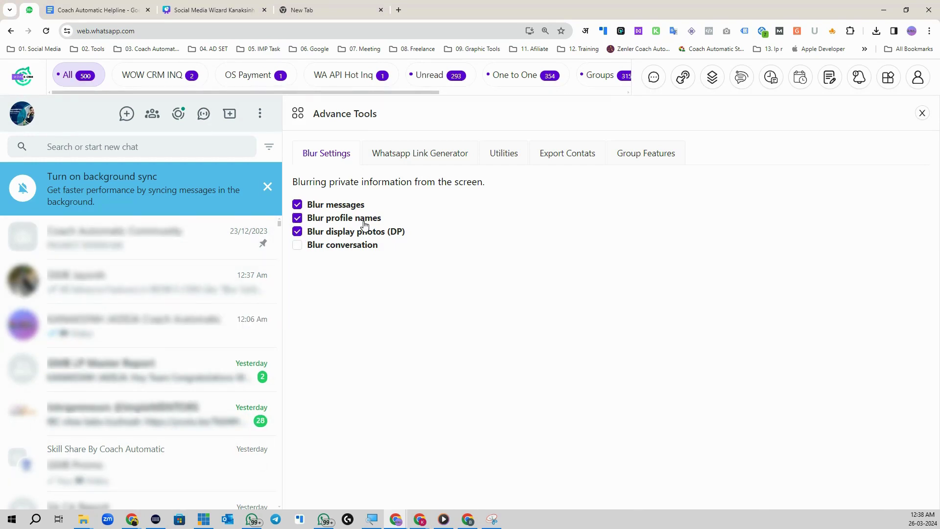
click(890, 87)
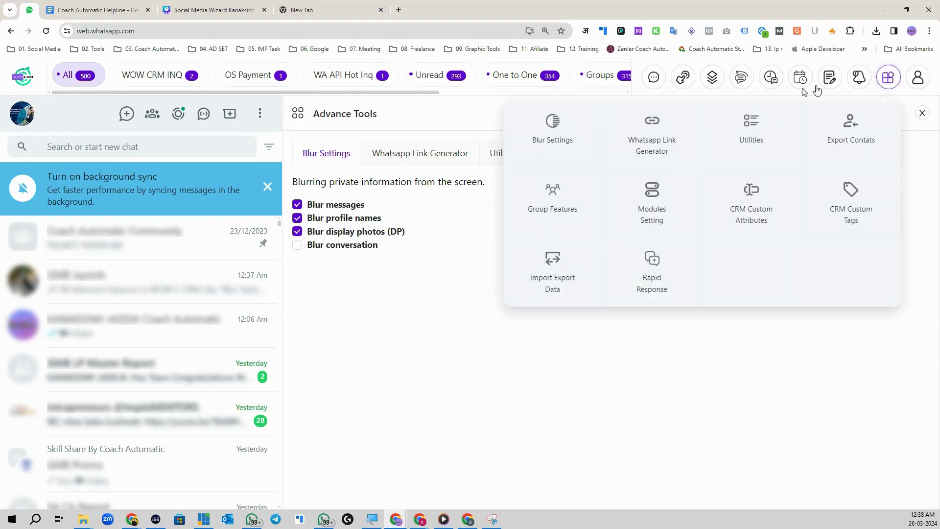
- Enter the phone number and the message WOW in the WhatsApp Link Generator
click(647, 140)
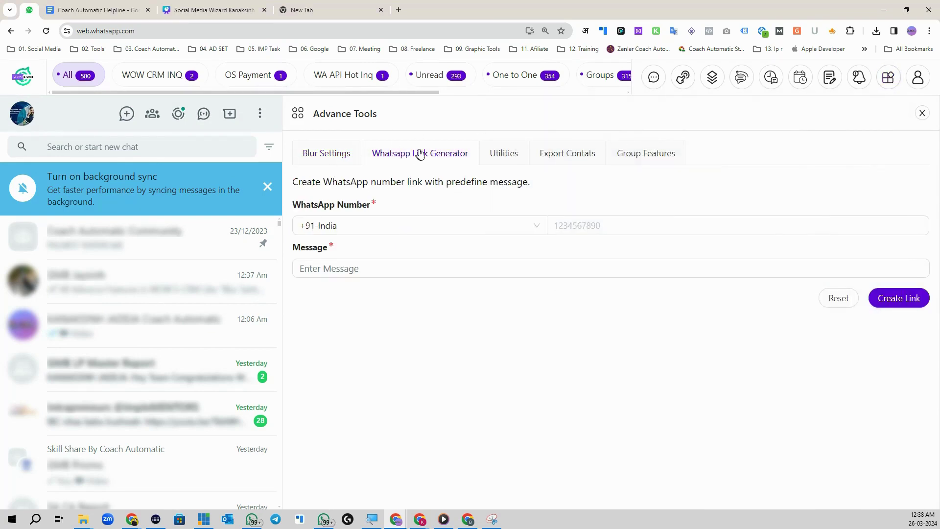
click(577, 225)
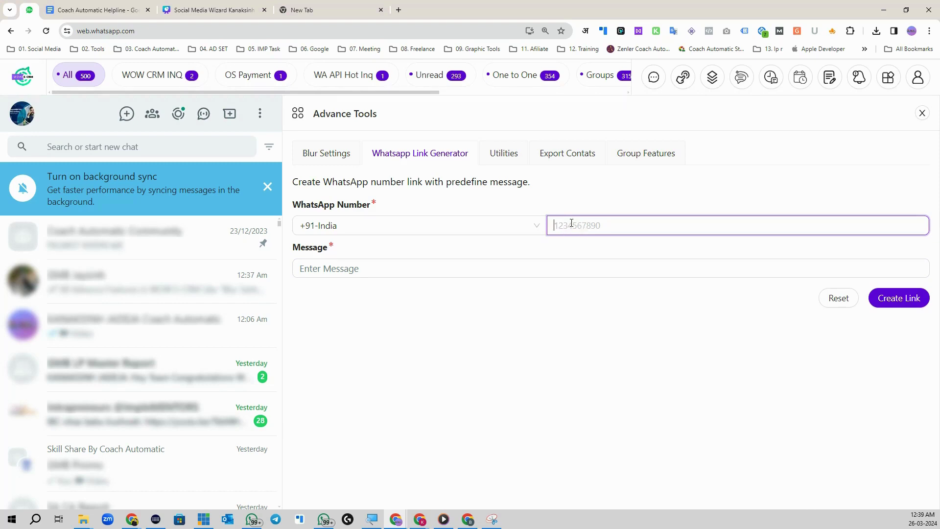
click(503, 271)
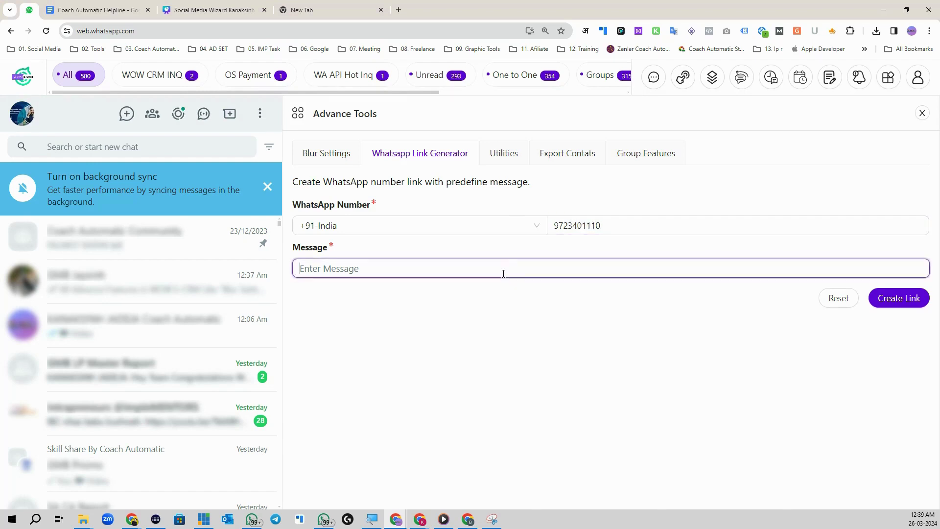
text(WOW)
- Create the wa.me link and copy it, ready to paste in an empty browser tab
click(898, 298)
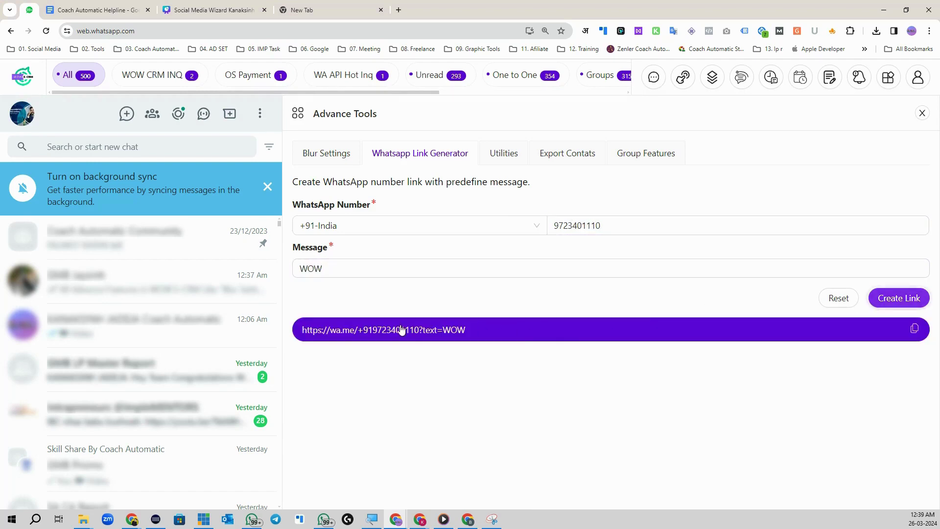
click(415, 333)
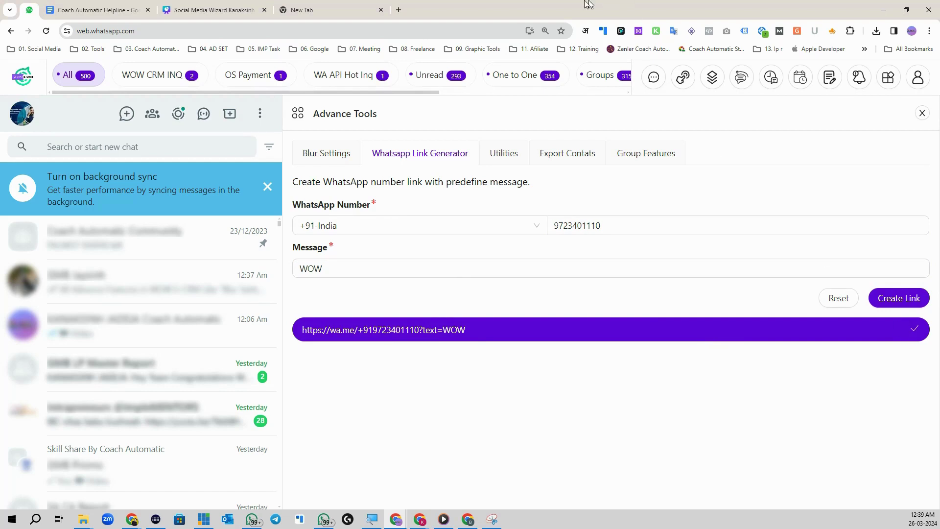
click(328, 10)
click(308, 30)
- Open the pasted wa.me link and send the prefilled WOW message, then return to WhatsApp Web
key(ctrl+v)
key(Return)
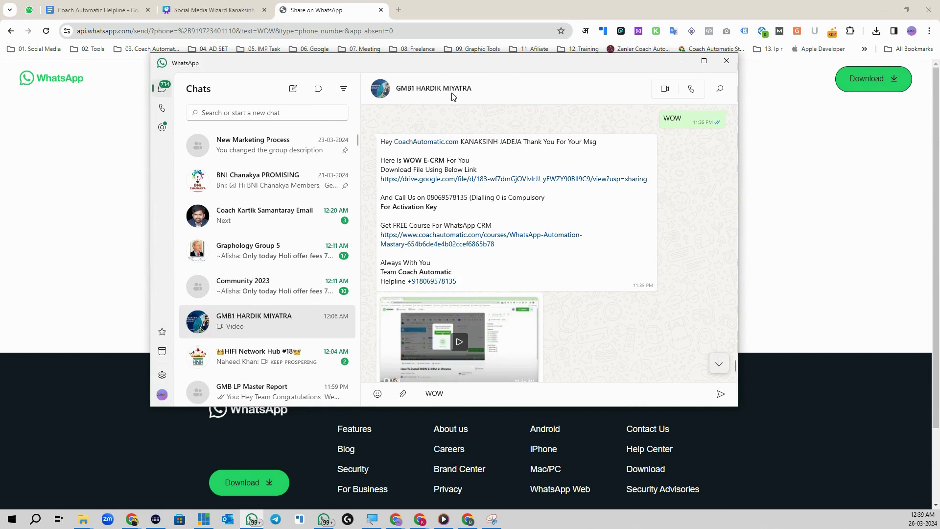
double_click(435, 393)
click(438, 394)
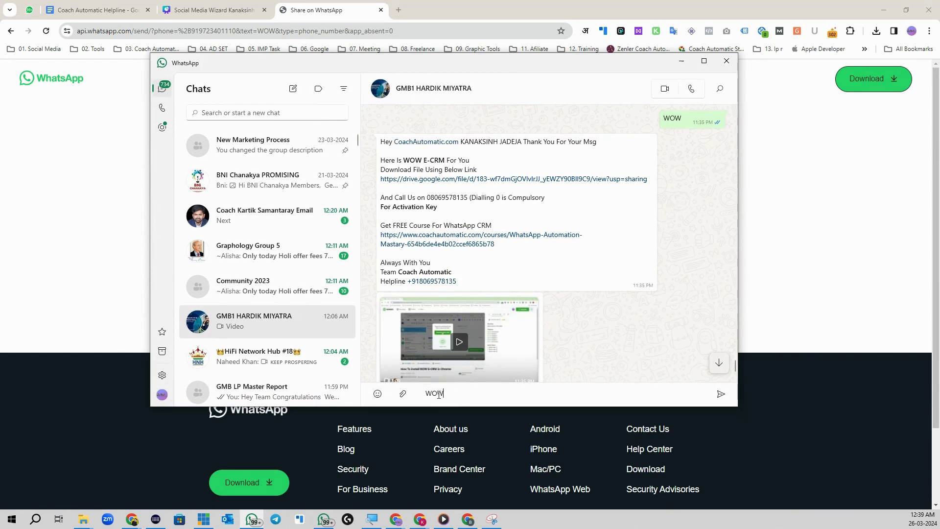
click(721, 394)
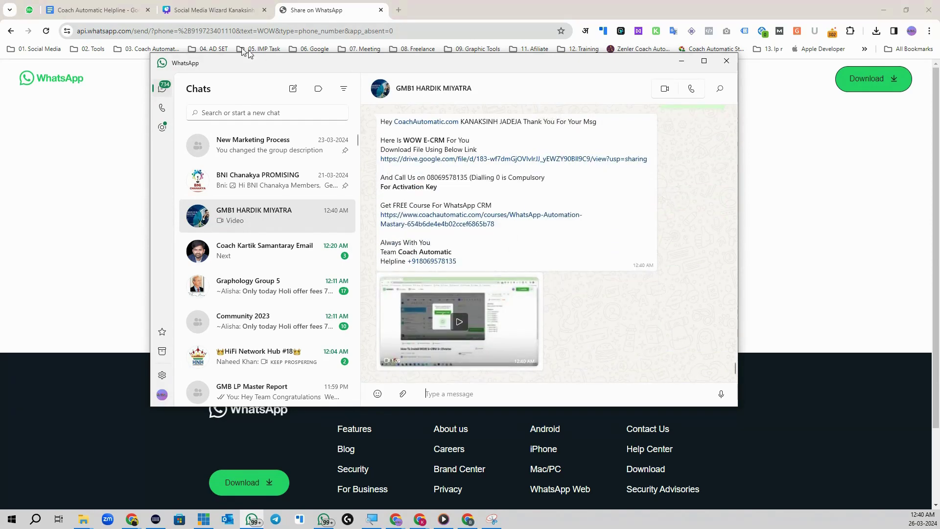
click(35, 14)
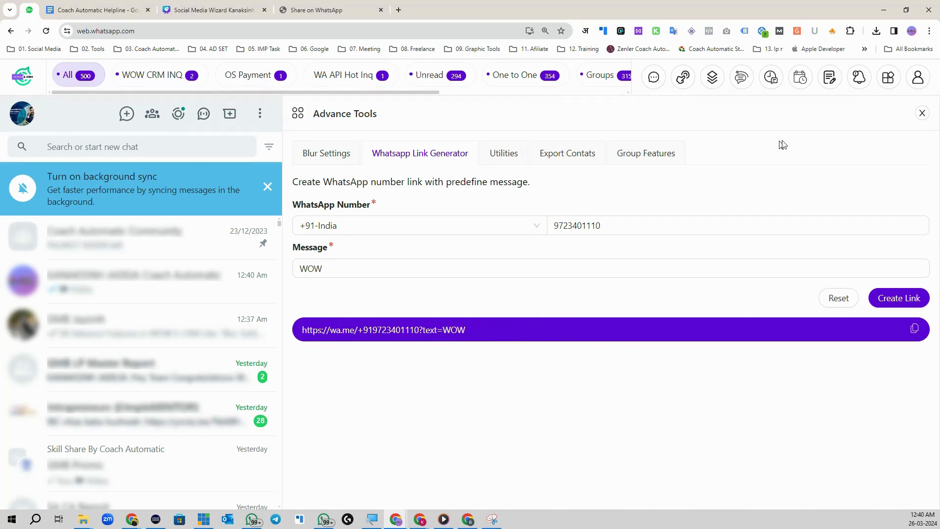
- Toggle 'Show only Profile icon in Chat list' on and off in Utilities, then open Export Contacts
click(888, 77)
click(754, 137)
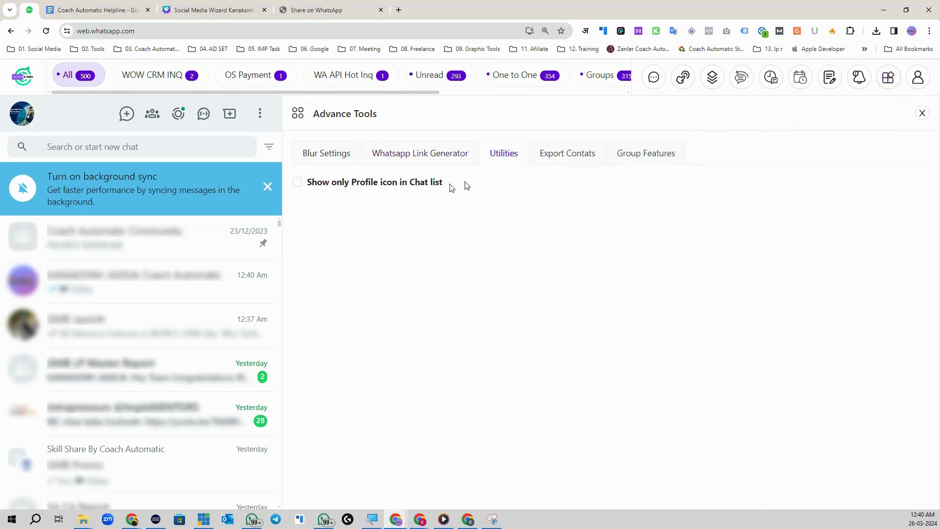
click(298, 182)
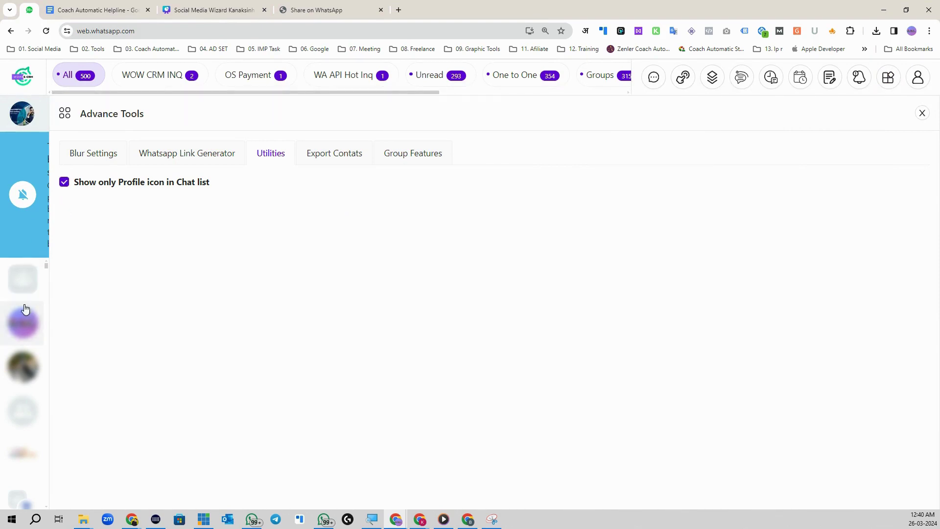
click(65, 182)
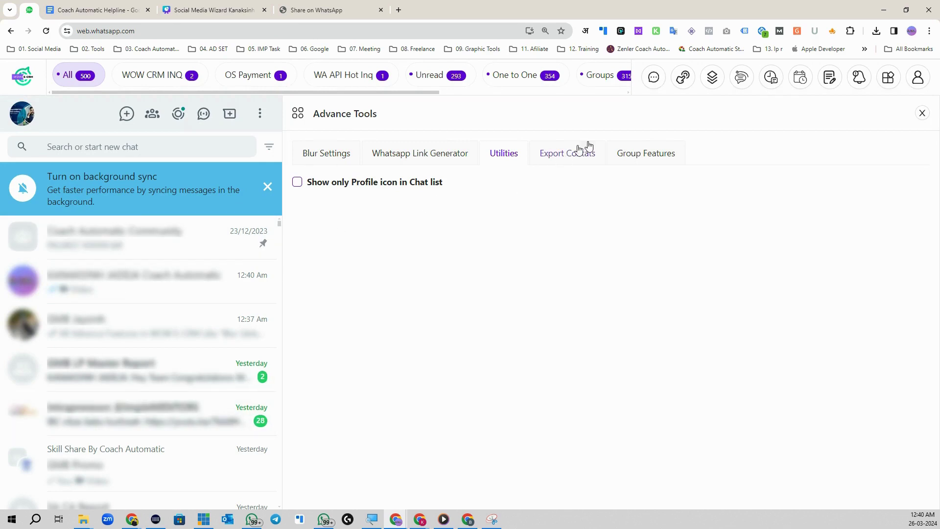
click(889, 77)
click(852, 140)
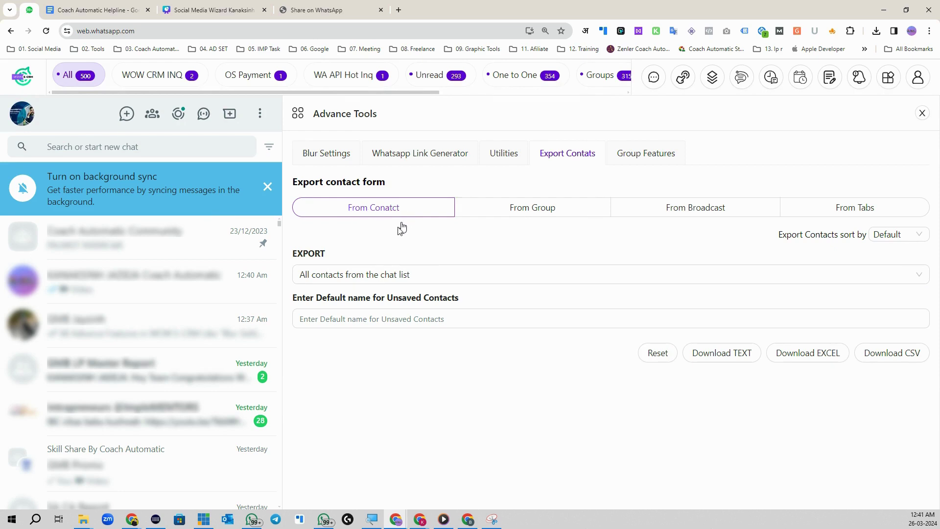
- Choose 'All contacts from the chat list' and set the unsaved-contact default name to All Contacts
click(385, 282)
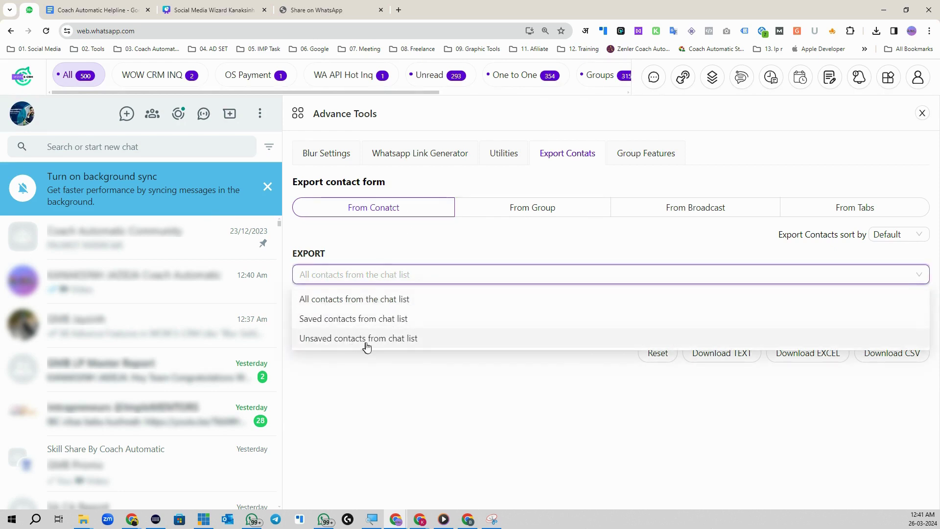
click(385, 300)
click(374, 319)
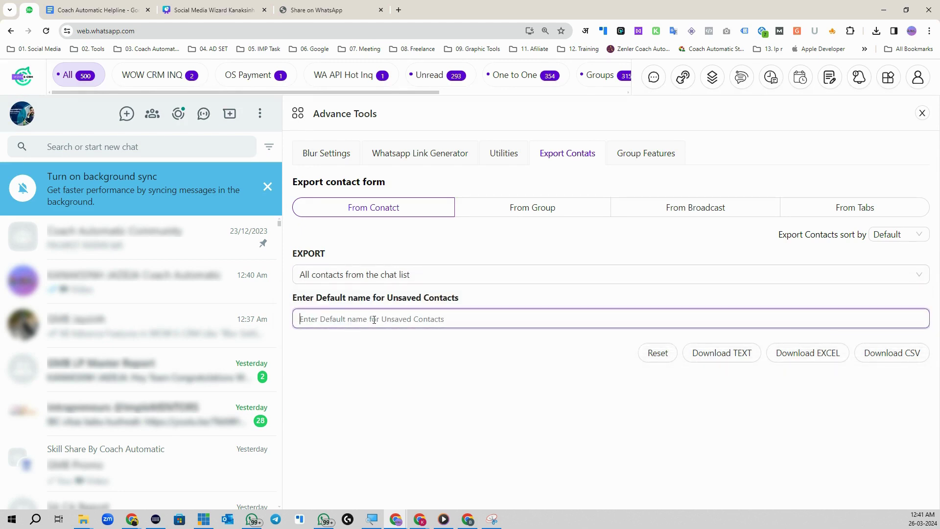
text(All Contact)
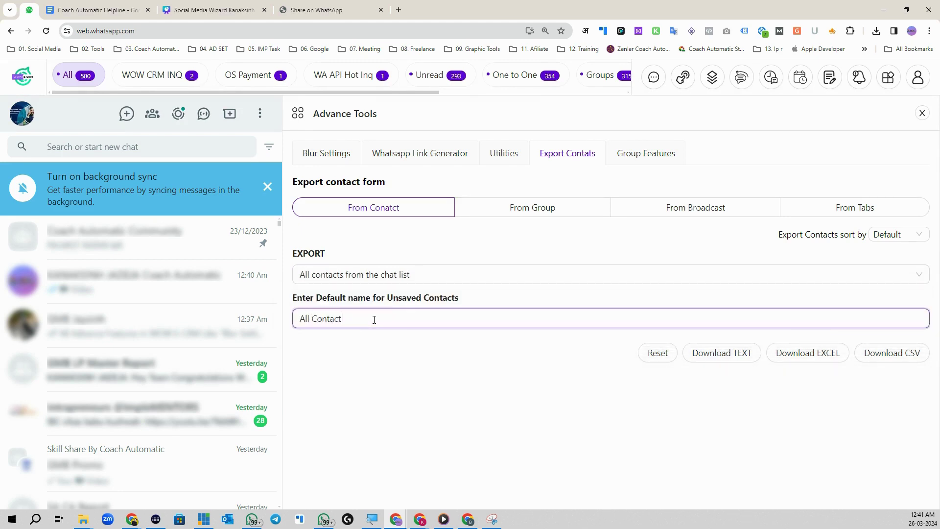
text(s)
drag(355, 323, 299, 321)
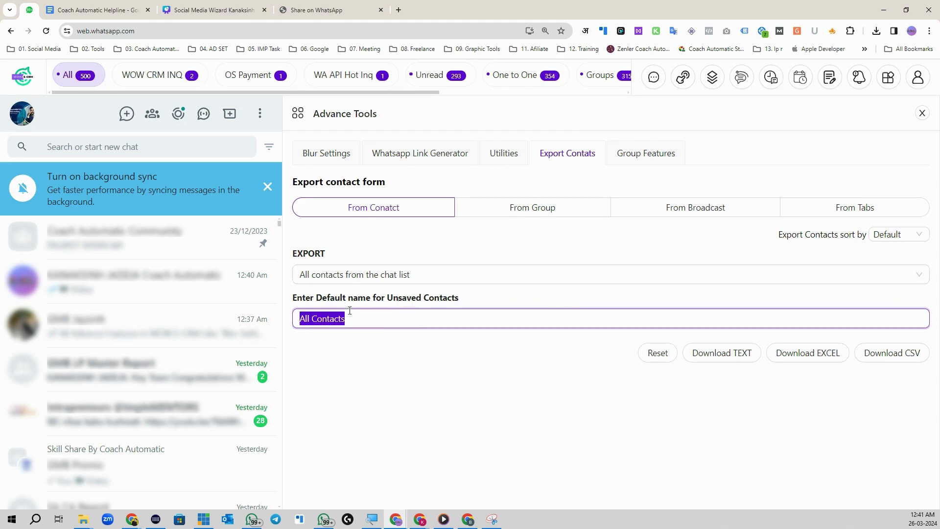
click(375, 338)
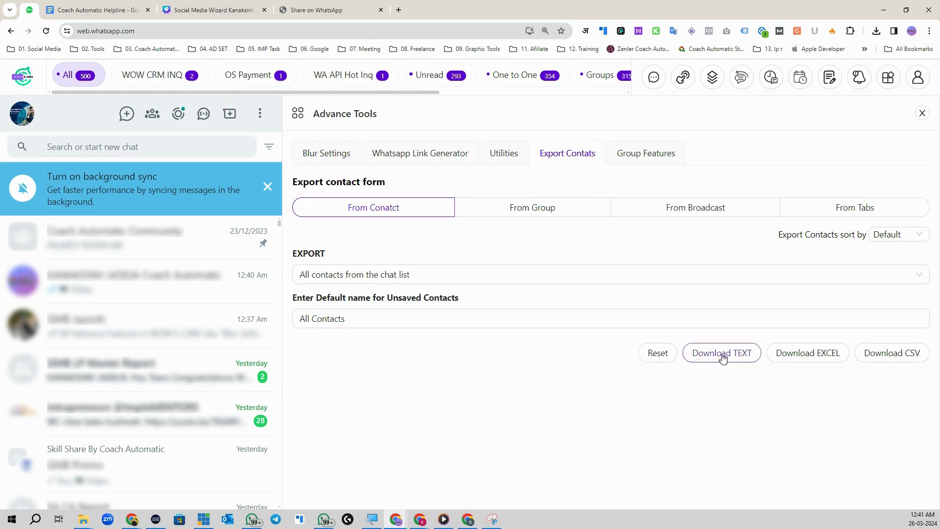
- Download and save the contacts CSV, then open it from the recent downloads
click(887, 356)
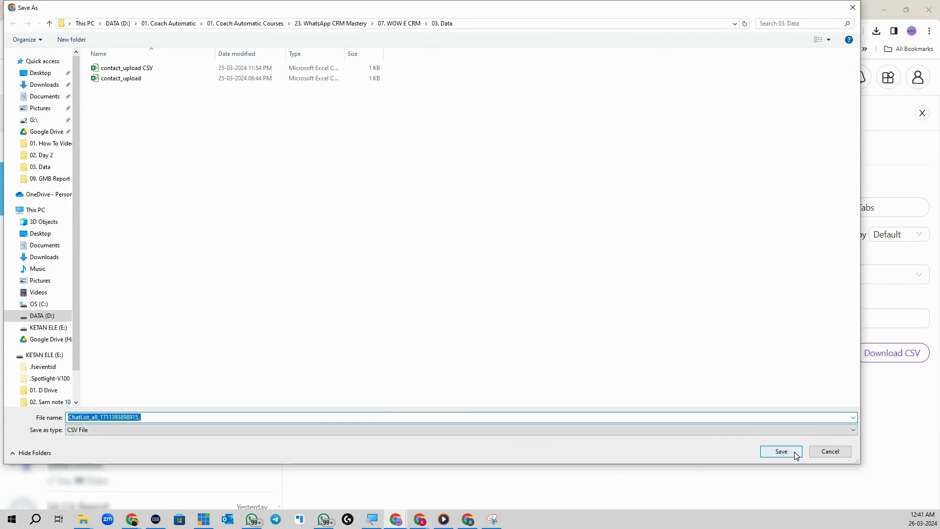
click(795, 451)
click(876, 31)
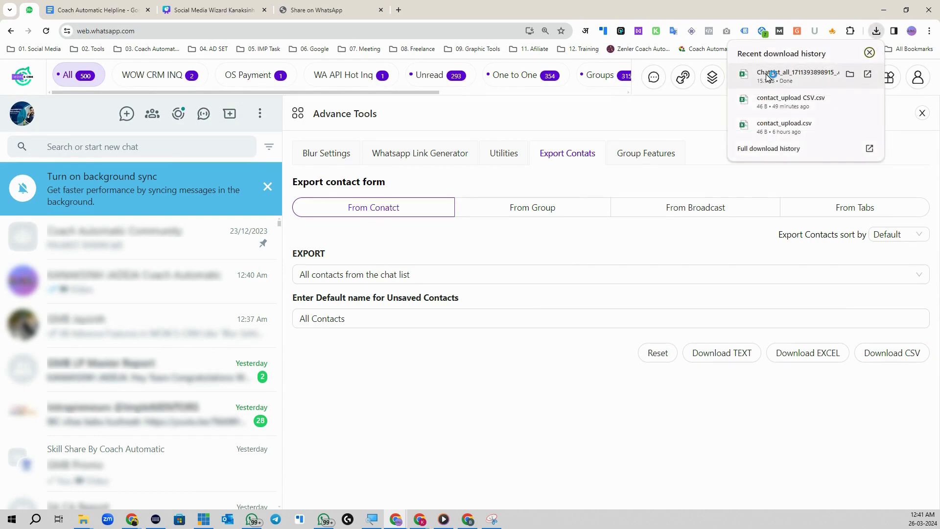
click(768, 73)
- Maximise the sheet and review the exported contacts, including All Contacts entries, down to row 355
click(827, 55)
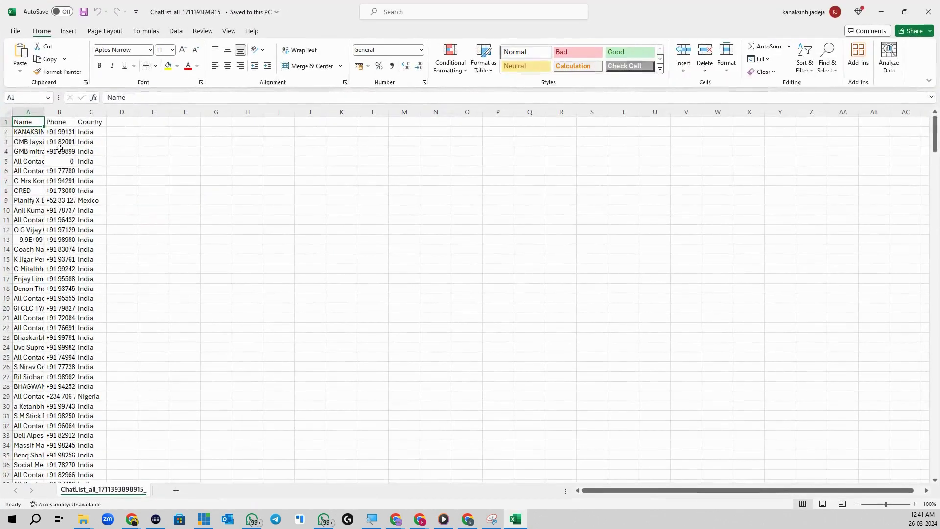
scroll(63, 225, down, 20)
scroll(66, 310, down, 20)
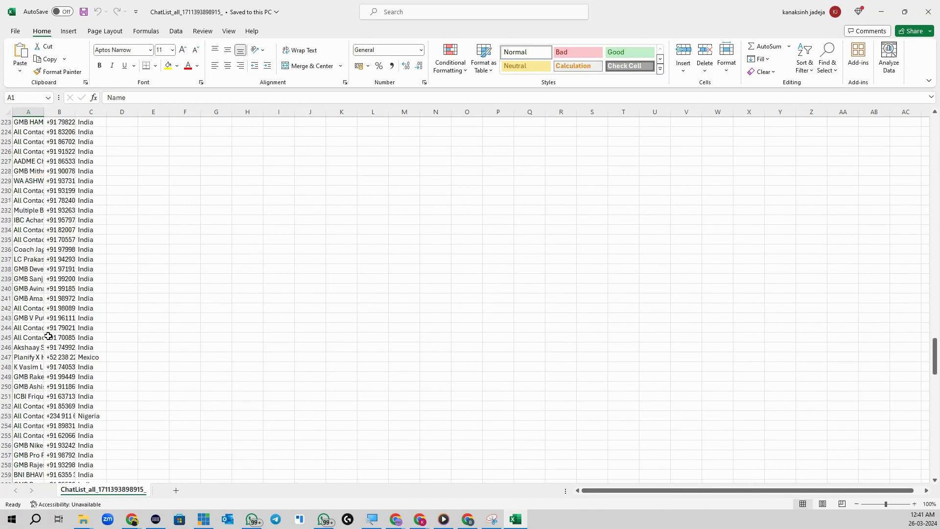
click(27, 299)
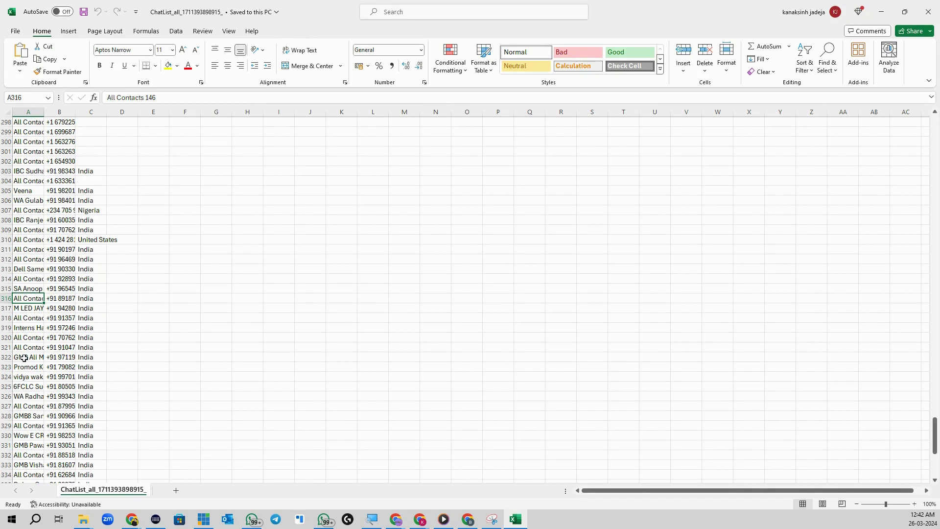
click(26, 318)
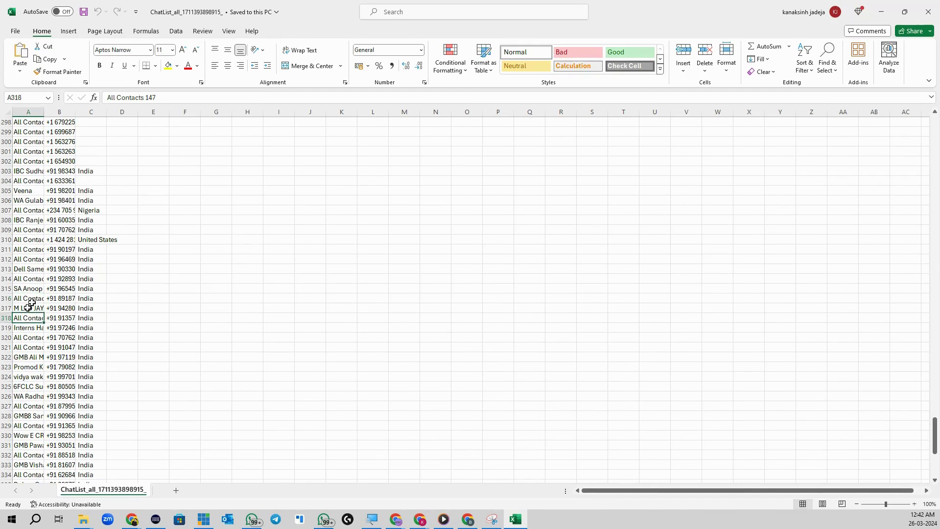
triple_click(172, 97)
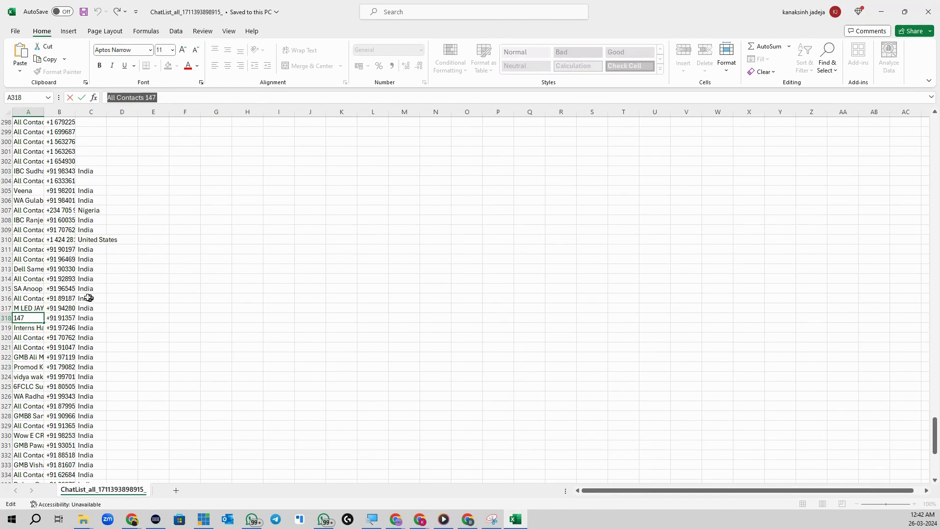
scroll(46, 331, down, 4)
scroll(47, 331, down, 13)
scroll(48, 332, up, 5)
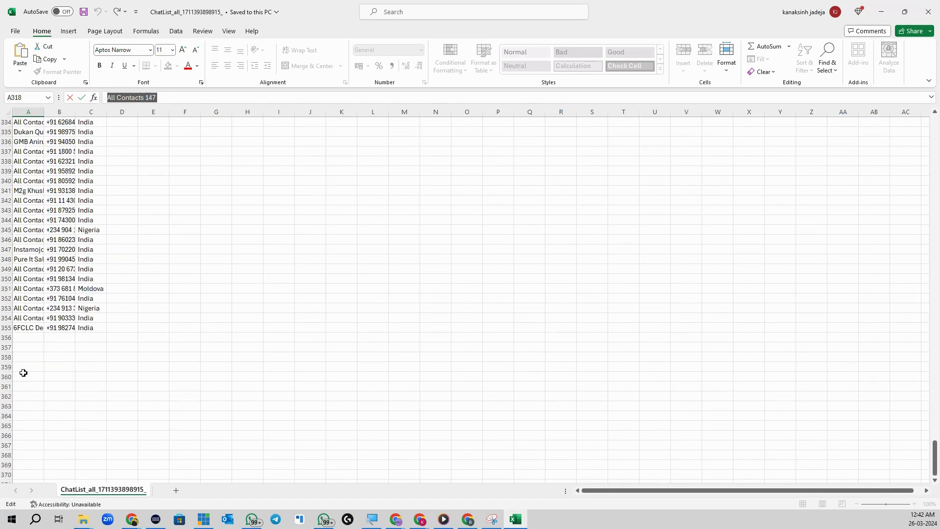
click(7, 328)
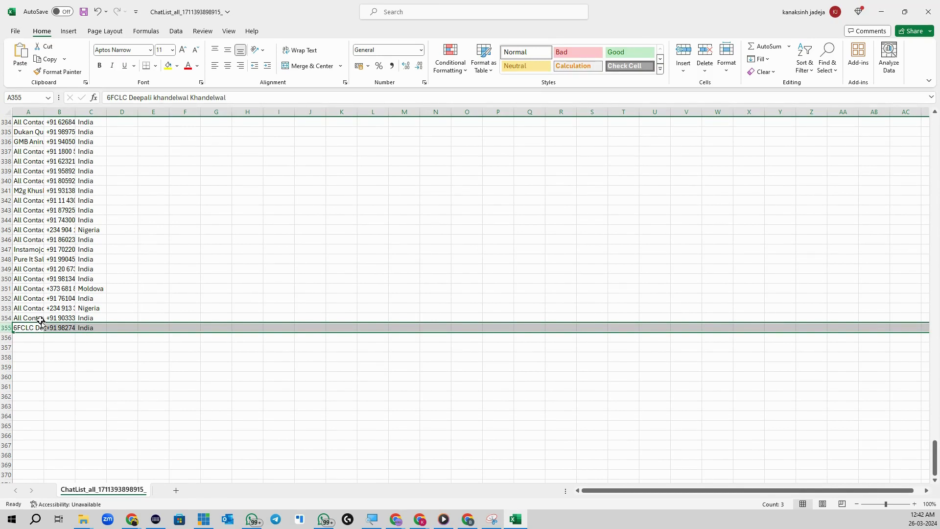
- Close the workbook, saving it as CSV and replacing the existing file
click(928, 12)
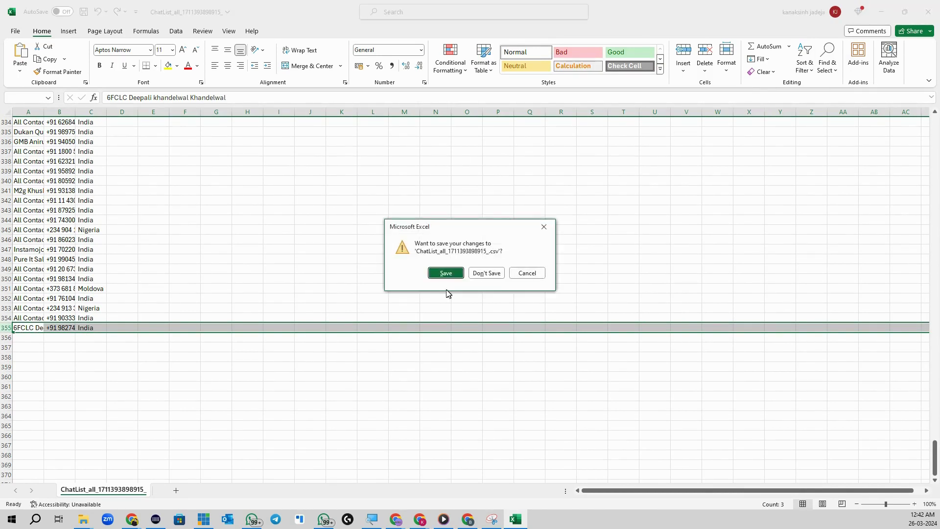
click(446, 272)
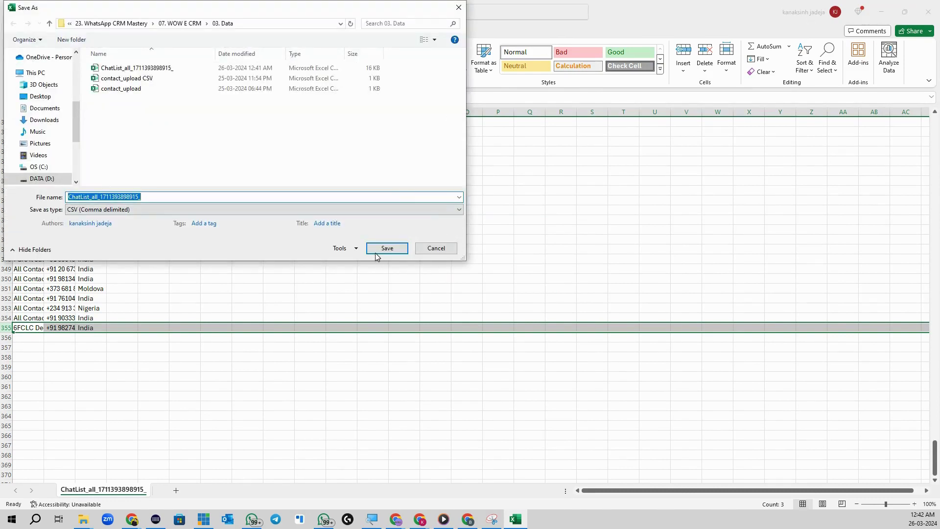
click(386, 248)
click(495, 260)
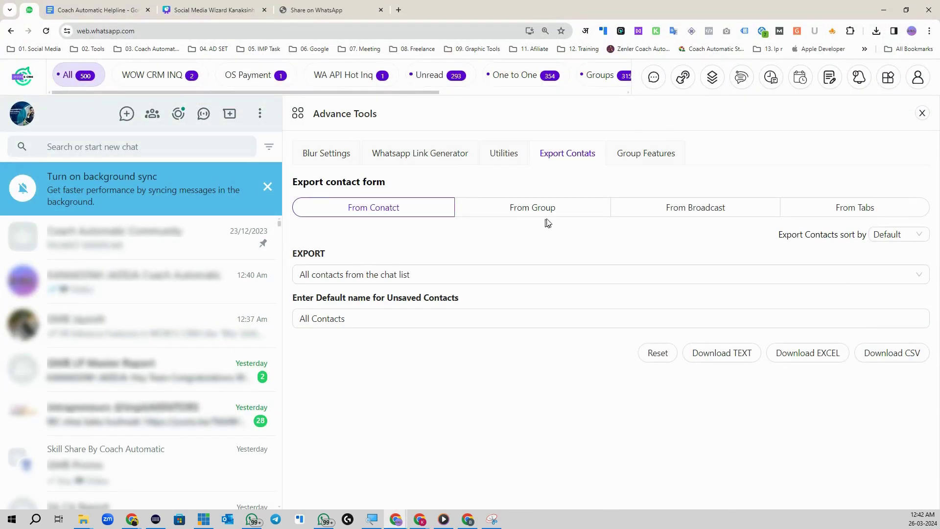
- In Export Contacts, choose From Group with 'All contacts from a specific group'
click(888, 77)
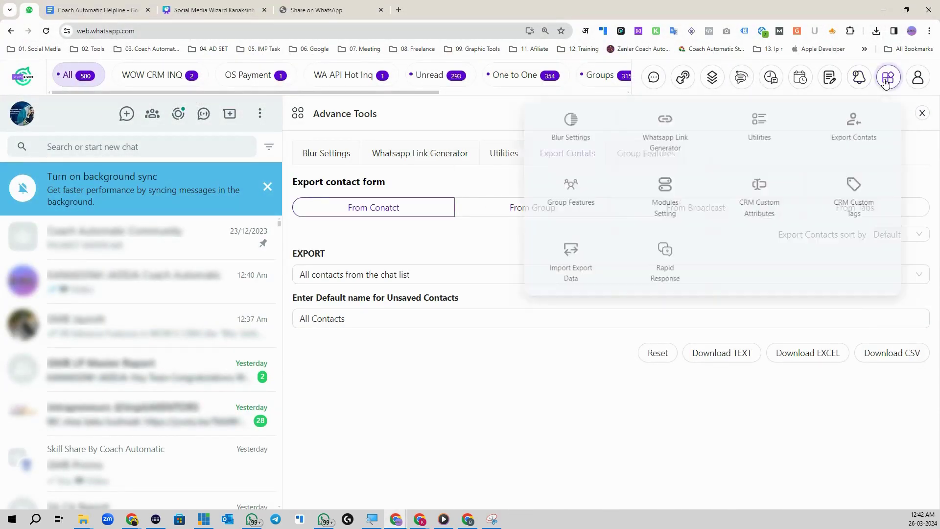
click(839, 138)
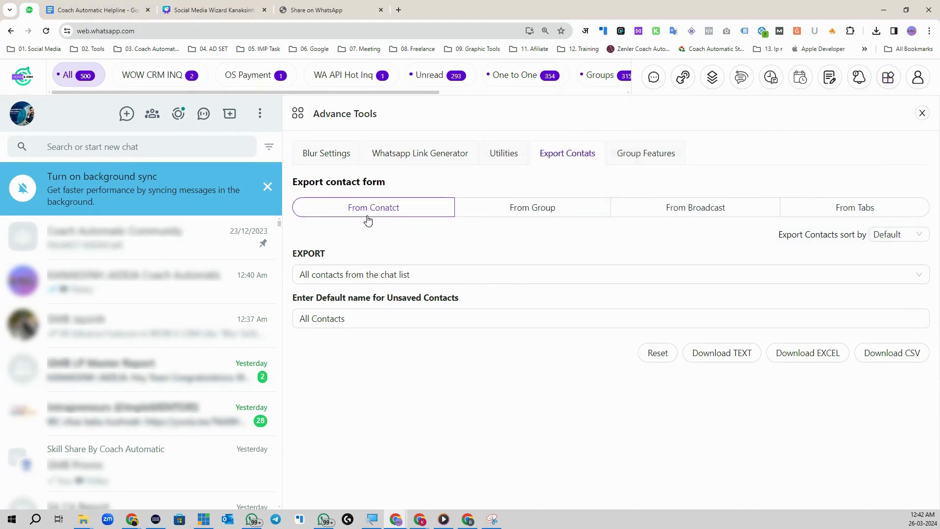
click(524, 211)
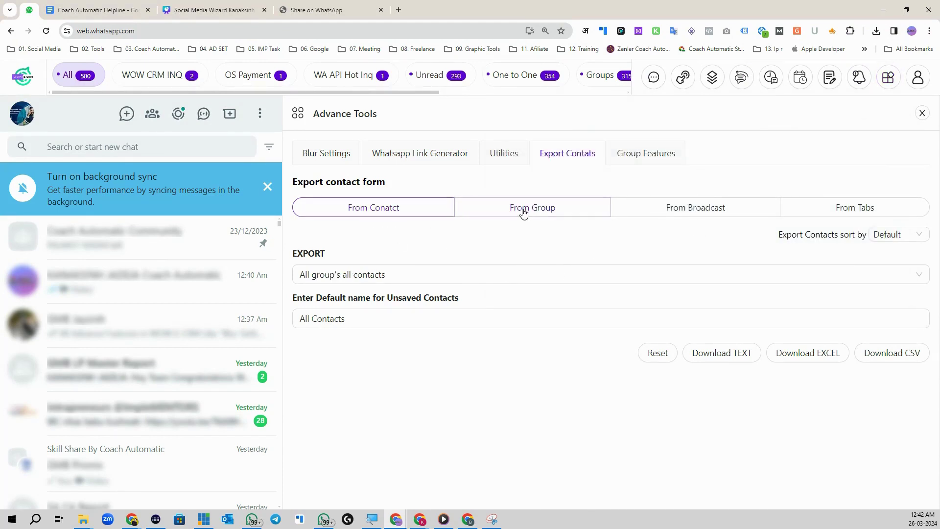
click(318, 282)
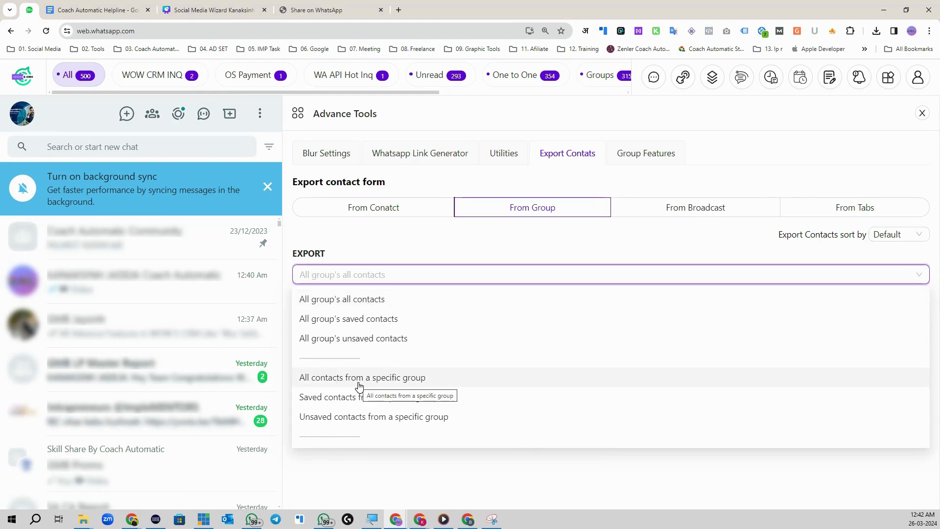
click(406, 380)
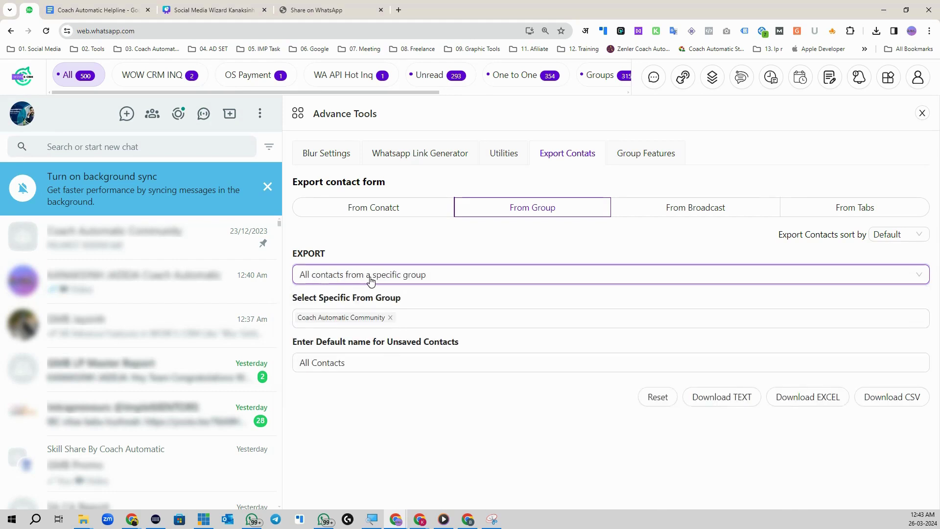
- Select the Skill Share By Coach Automatic group from the group list
click(390, 317)
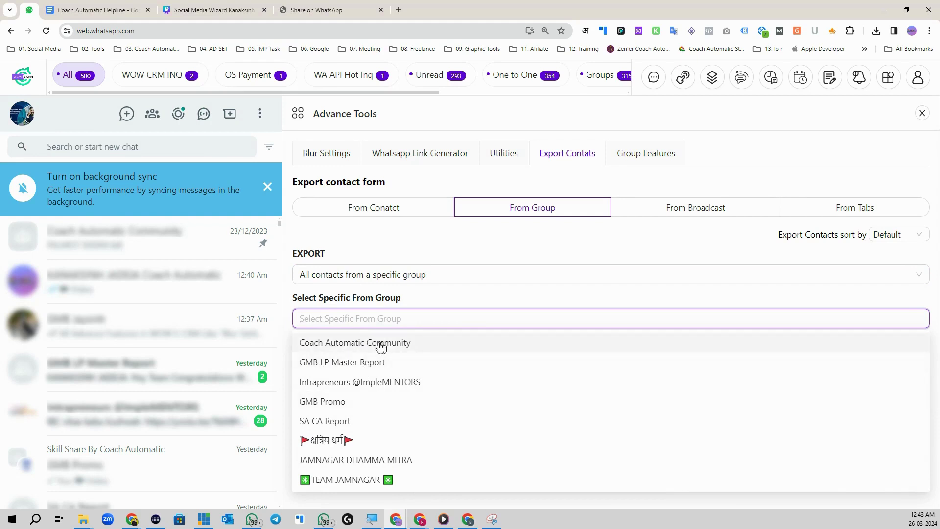
scroll(375, 373, down, 1)
scroll(364, 401, down, 1)
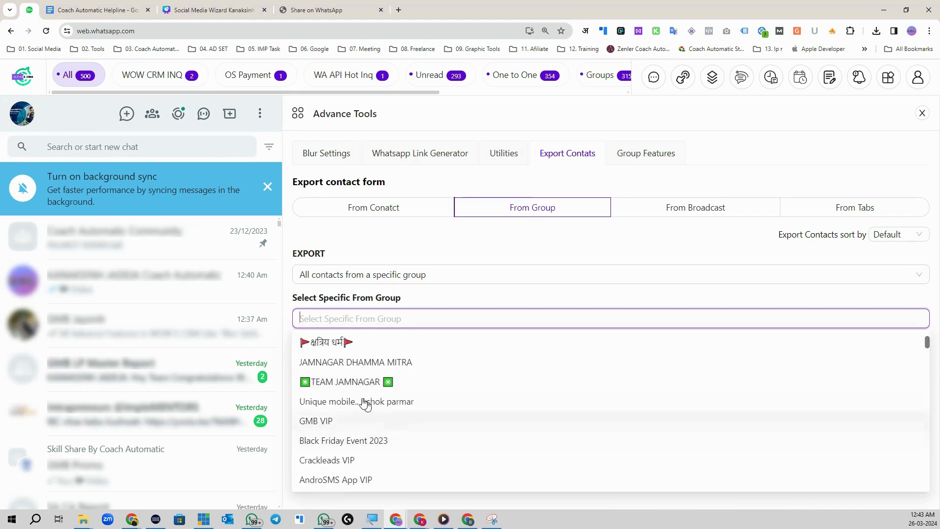
scroll(374, 436, up, 2)
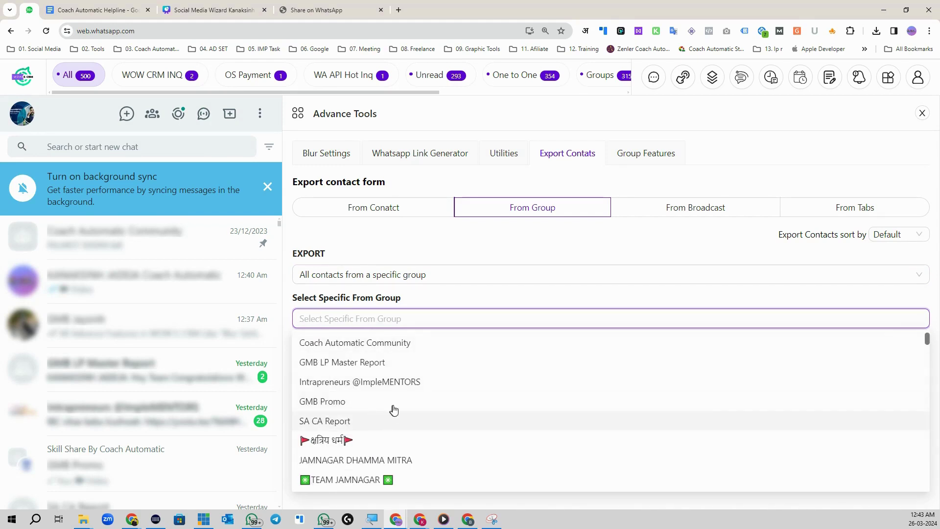
scroll(380, 386, down, 1)
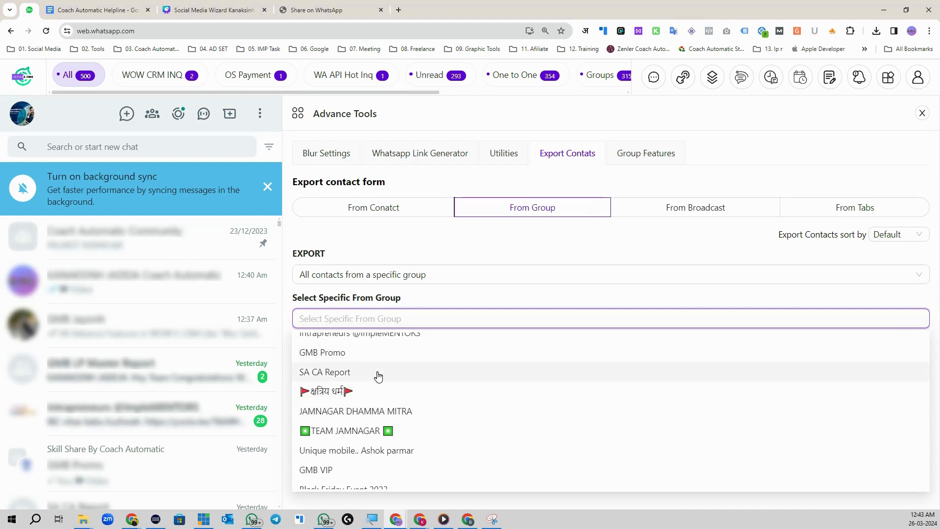
scroll(382, 396, down, 2)
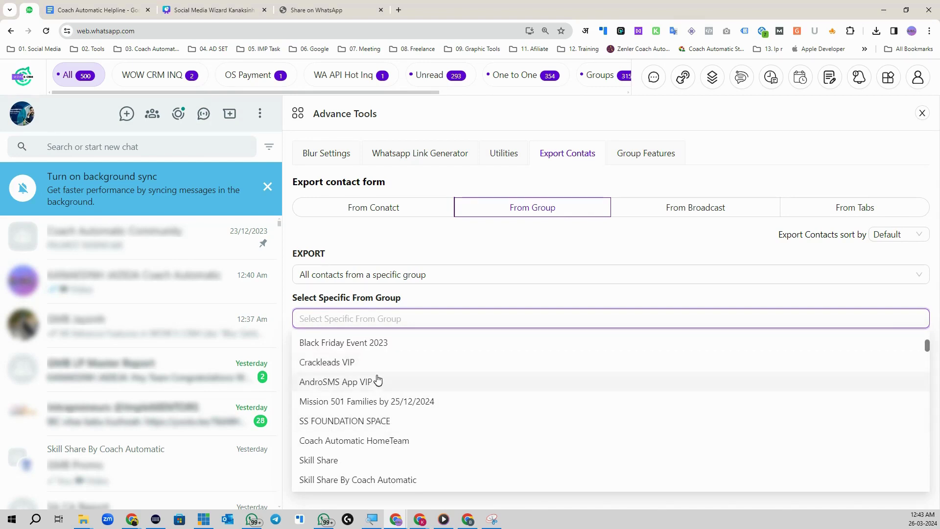
scroll(389, 420, down, 1)
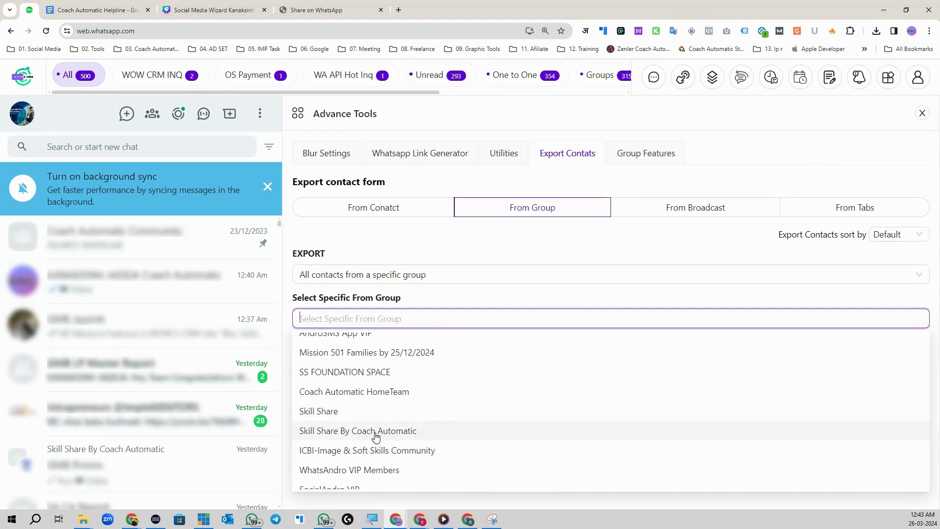
click(375, 433)
click(397, 318)
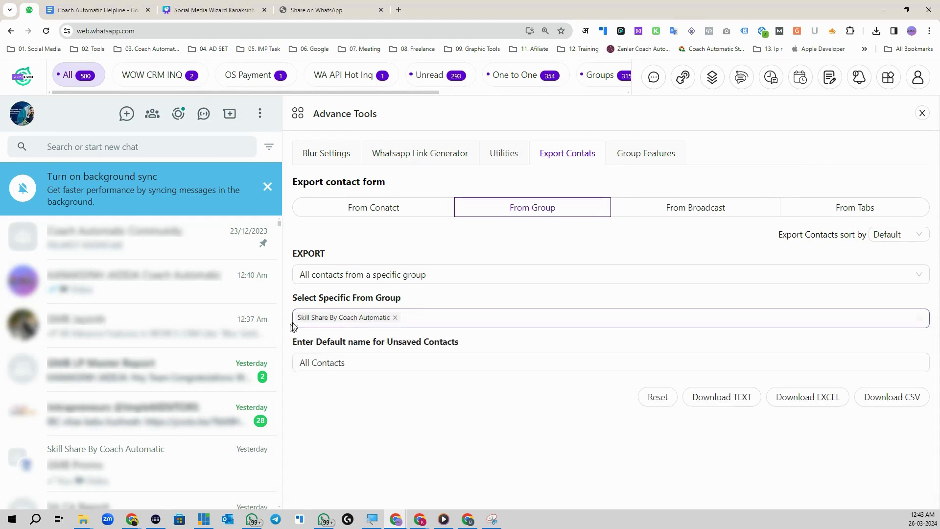
- Name unsaved contacts SS Contact and save the group's CSV into the Data folder
click(354, 365)
triple_click(350, 364)
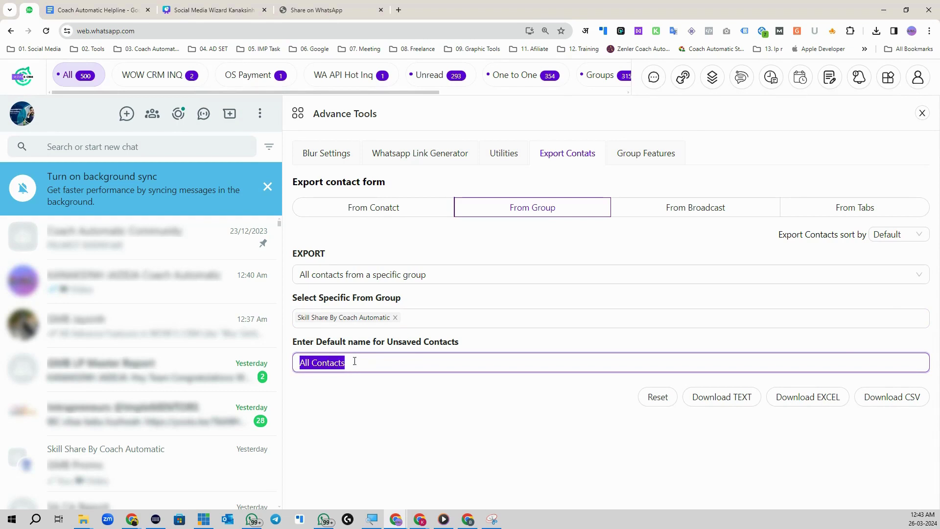
click(355, 361)
drag(411, 362, 271, 369)
text(SS)
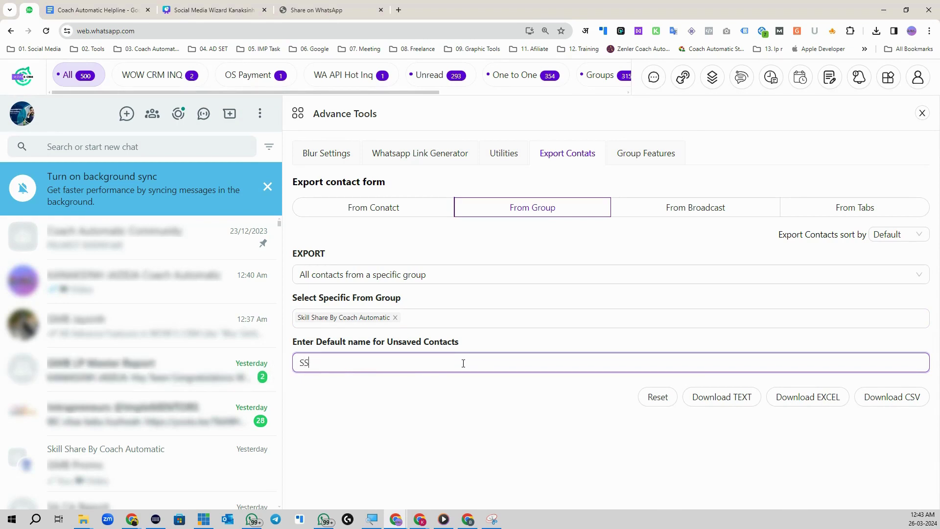
text( Contact)
click(904, 399)
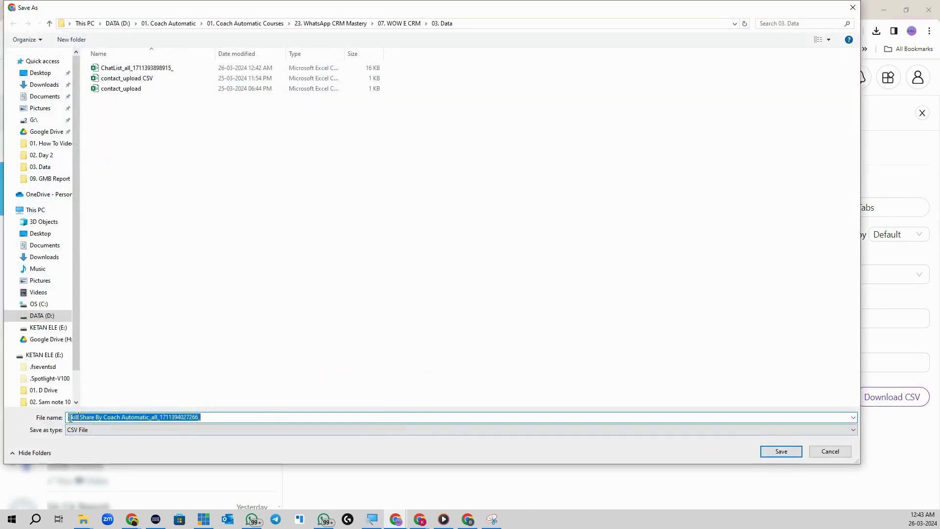
click(782, 451)
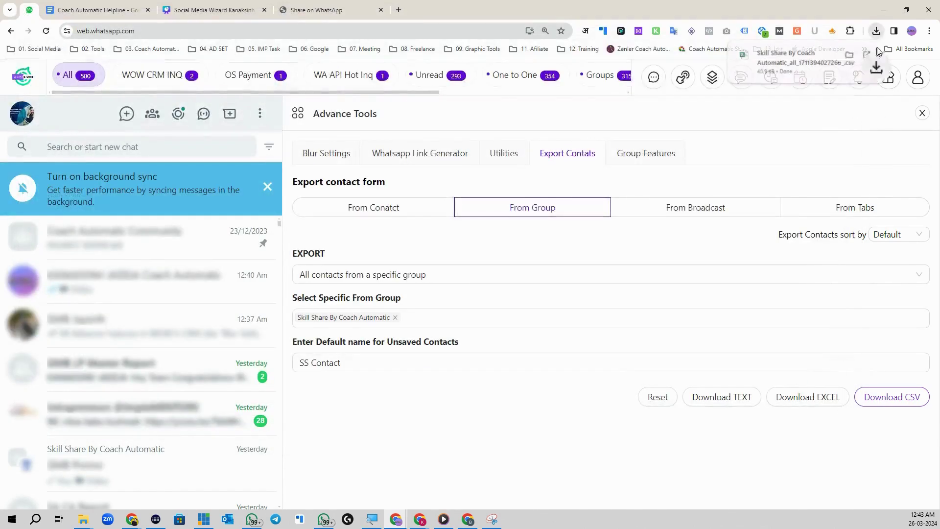
- Open the group CSV in Excel and inspect the SS Contact and Dream Decor name entries
click(793, 61)
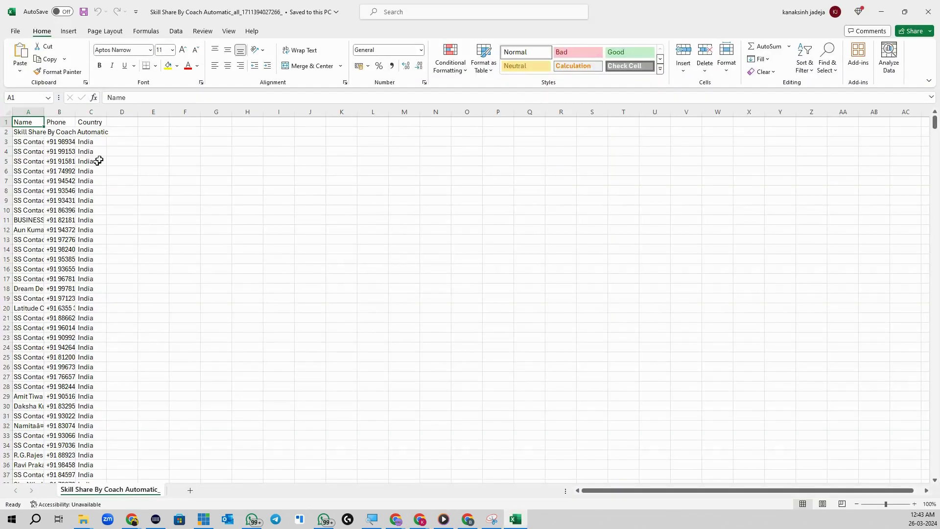
click(35, 139)
scroll(44, 211, down, 4)
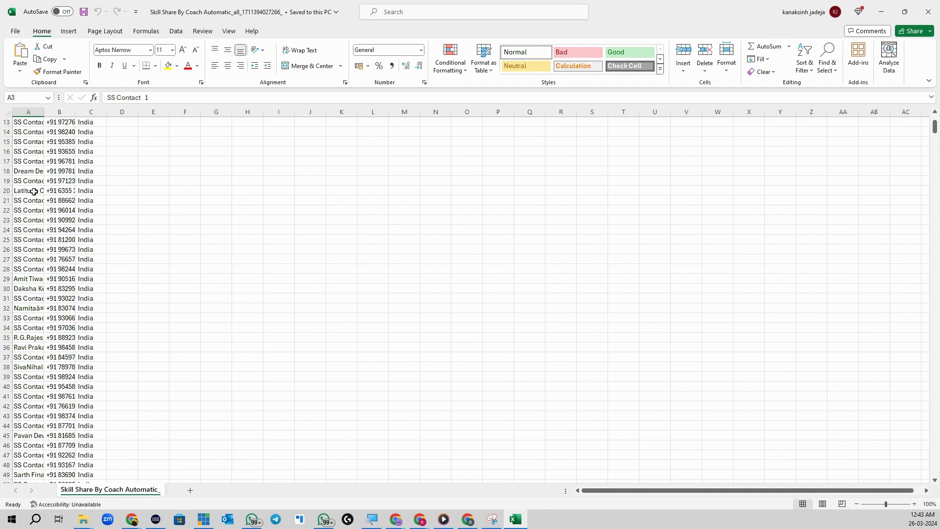
click(26, 173)
triple_click(146, 98)
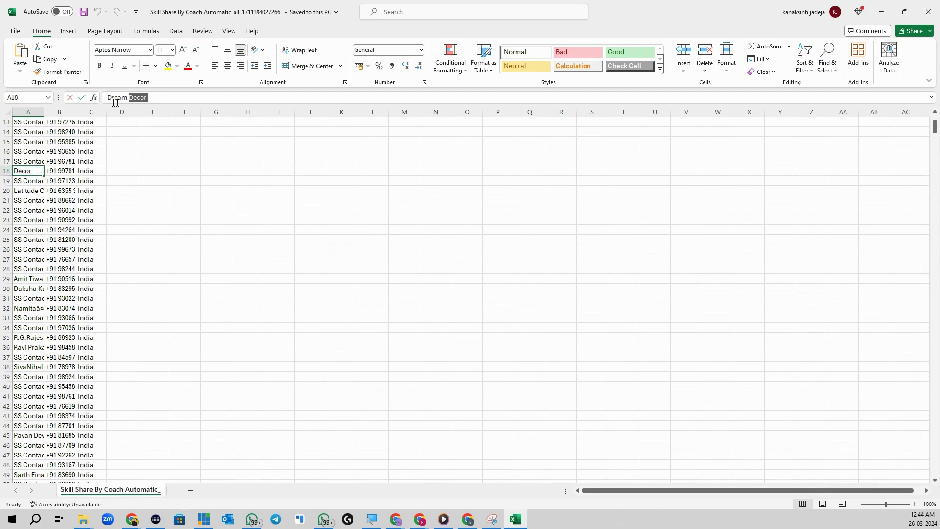
click(27, 184)
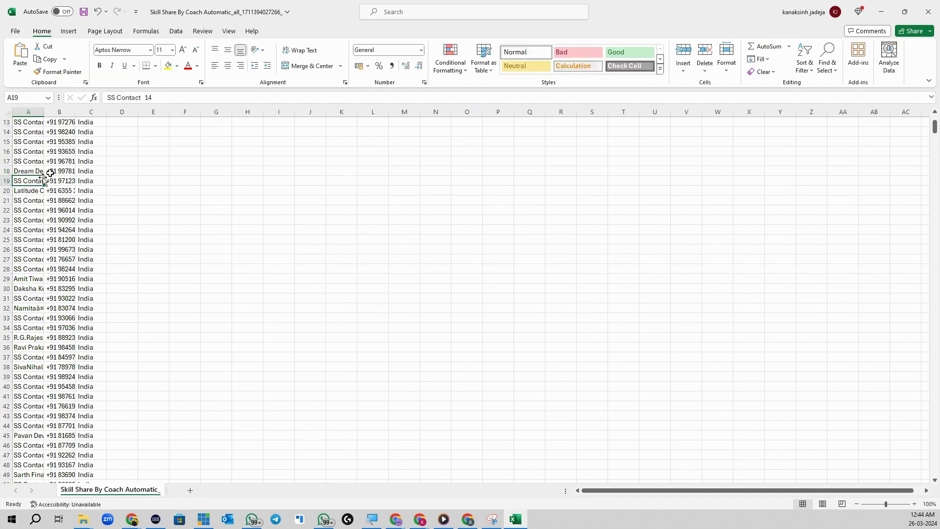
drag(142, 97, 107, 97)
click(151, 98)
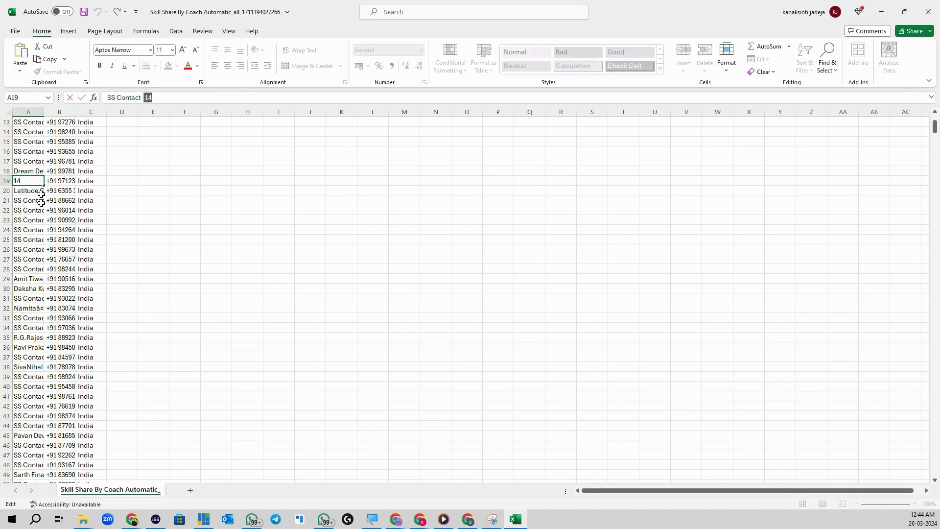
- Scroll to the last contact row, 977, select it, and minimise Excel
scroll(79, 313, down, 20)
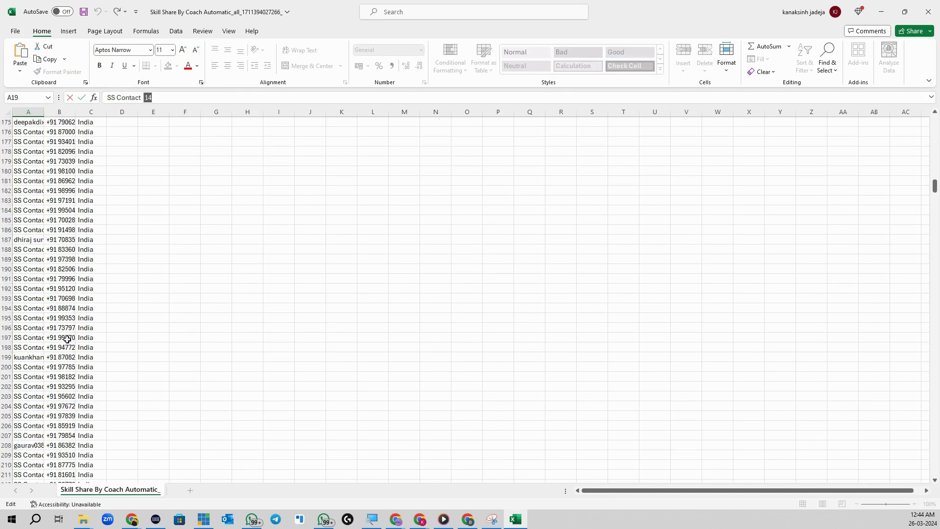
scroll(63, 336, down, 20)
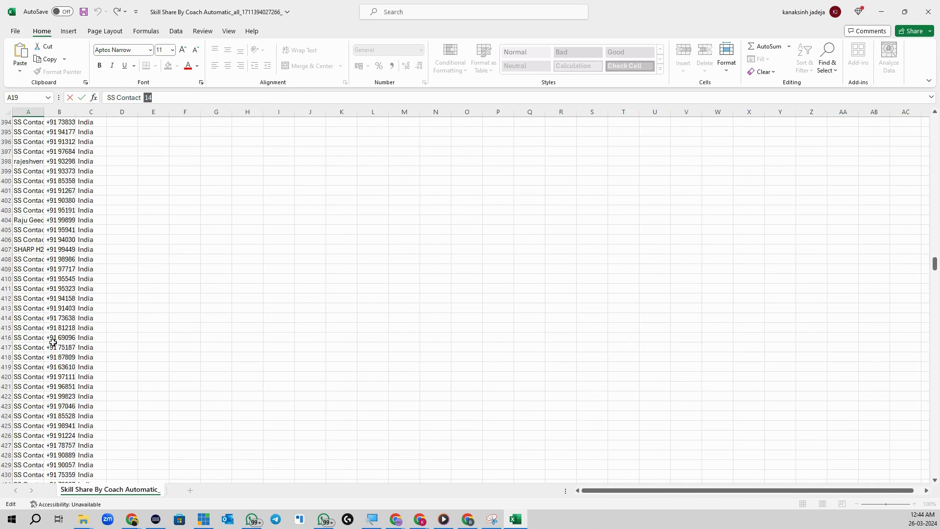
scroll(51, 357, down, 20)
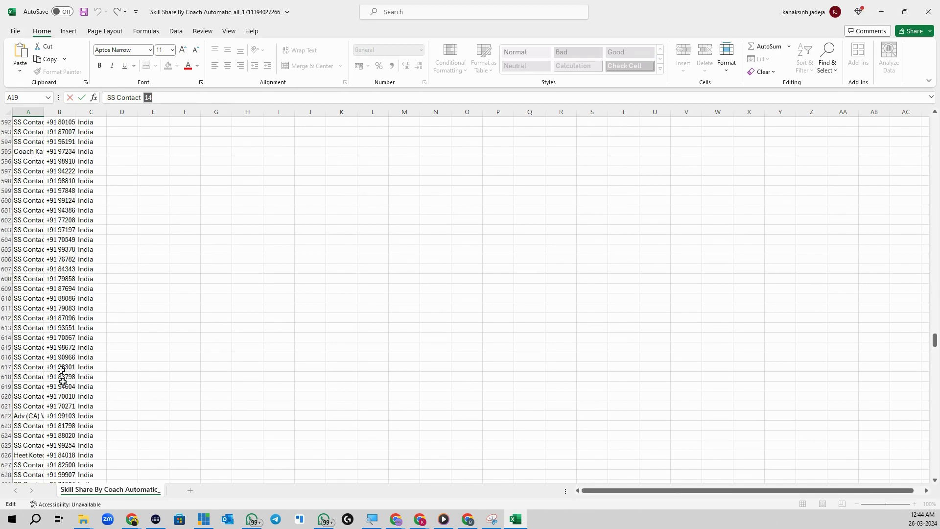
scroll(73, 387, down, 20)
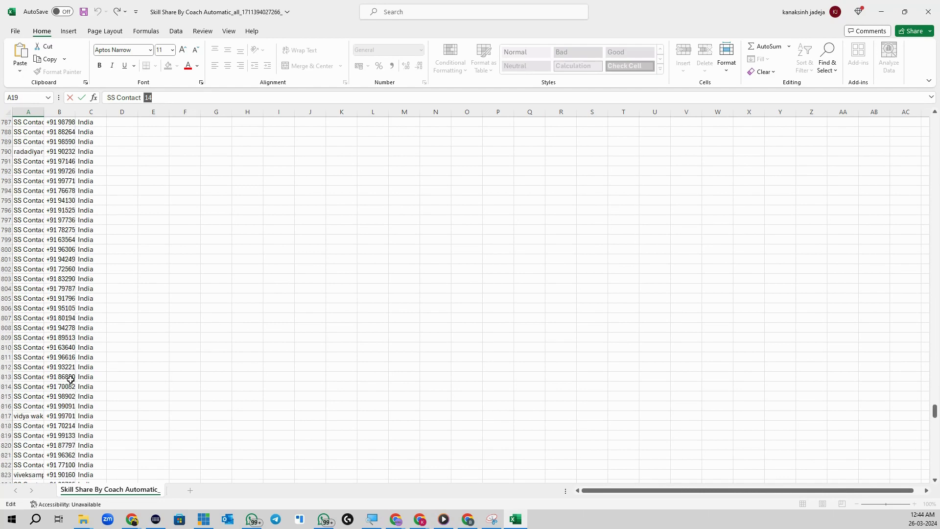
scroll(71, 381, down, 20)
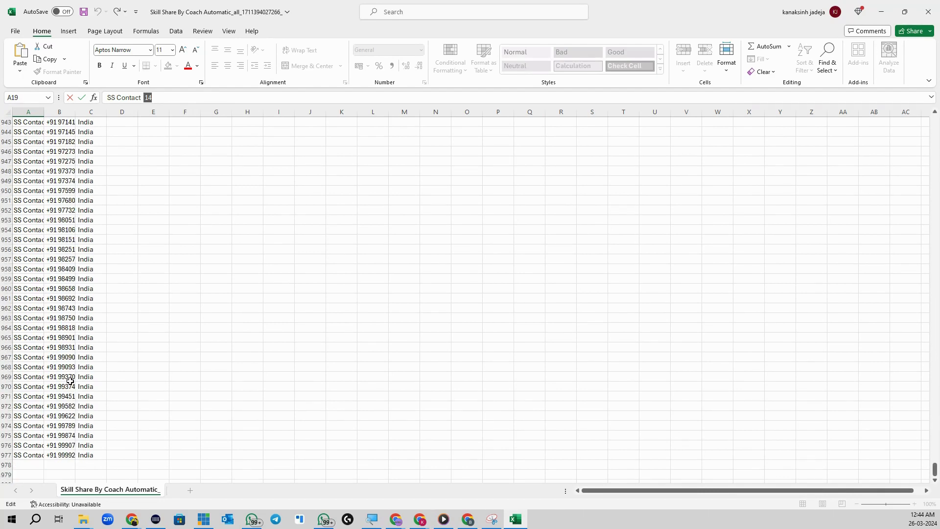
scroll(58, 338, down, 4)
scroll(46, 292, up, 1)
click(8, 220)
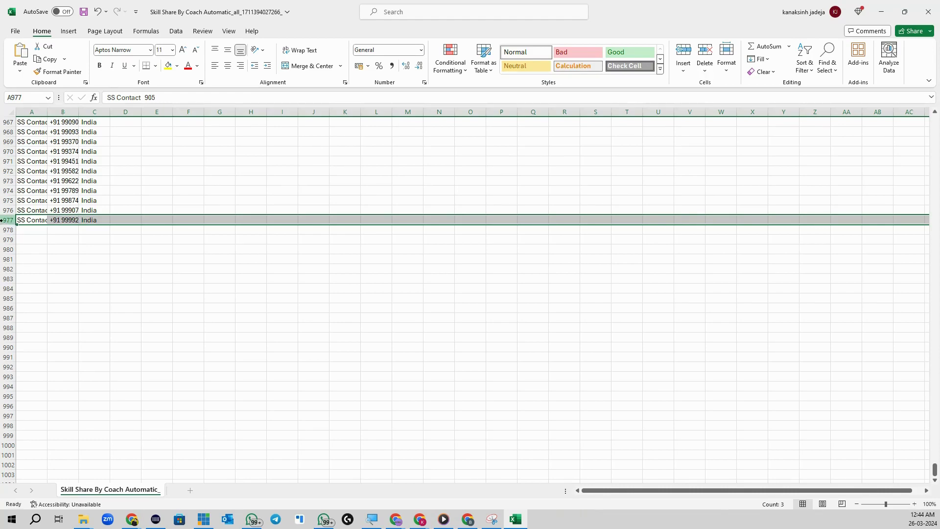
scroll(132, 272, up, 7)
scroll(167, 353, down, 6)
scroll(167, 353, up, 3)
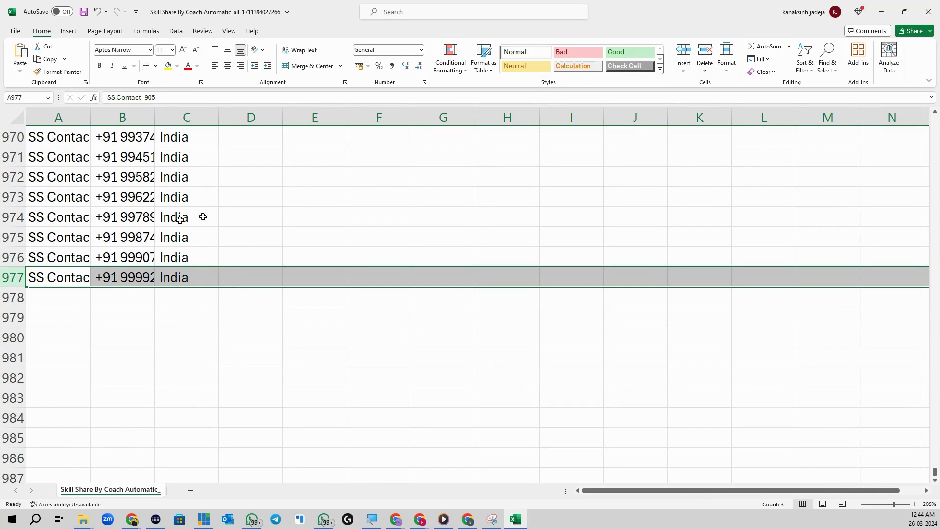
click(881, 12)
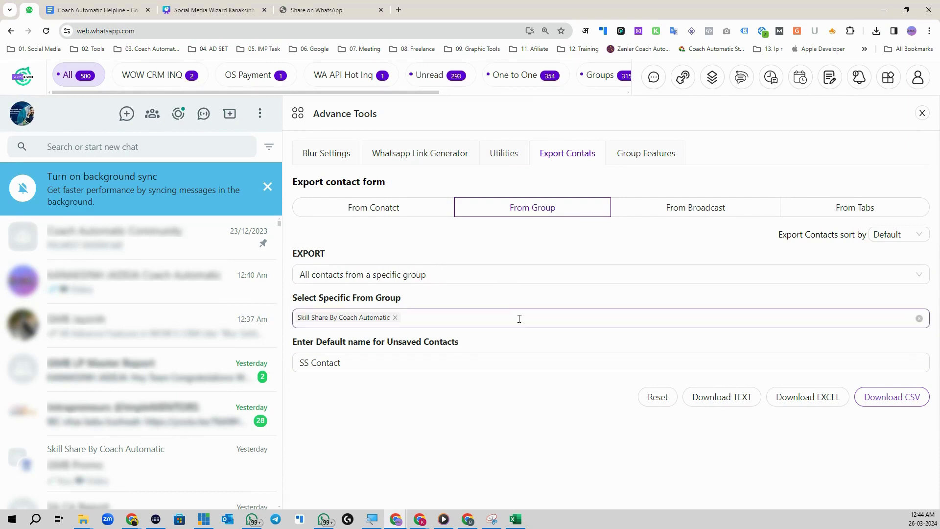
- Set From Broadcast to all broadcasts' contacts with default name Broadcast, then switch to From Tabs
click(685, 208)
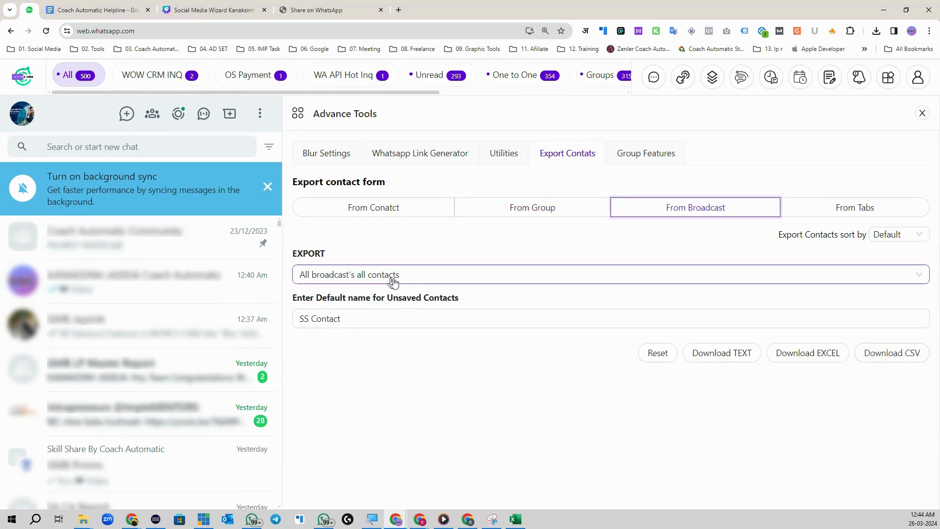
click(417, 278)
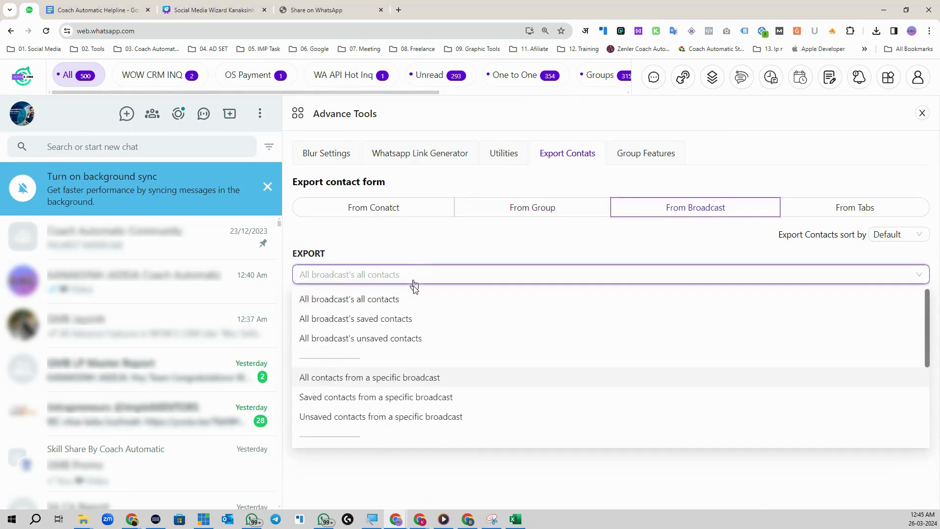
click(378, 299)
triple_click(369, 323)
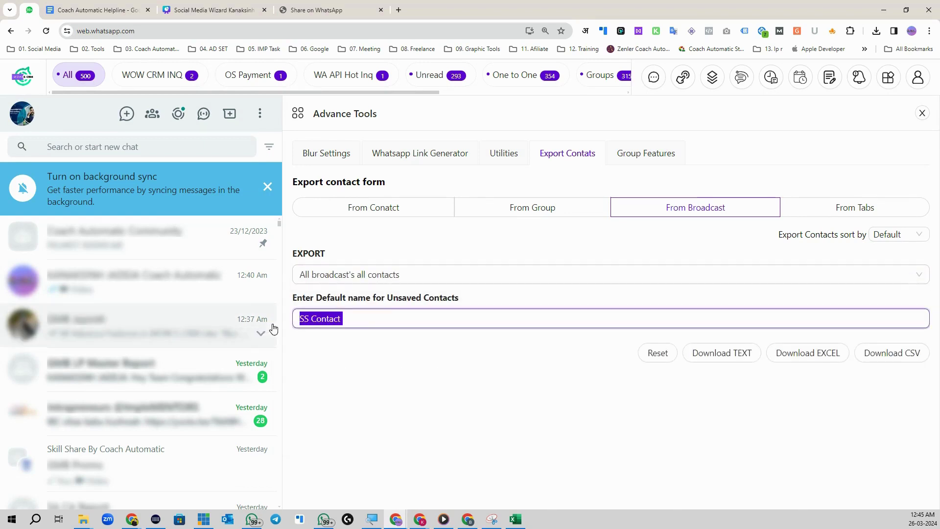
text(Bro)
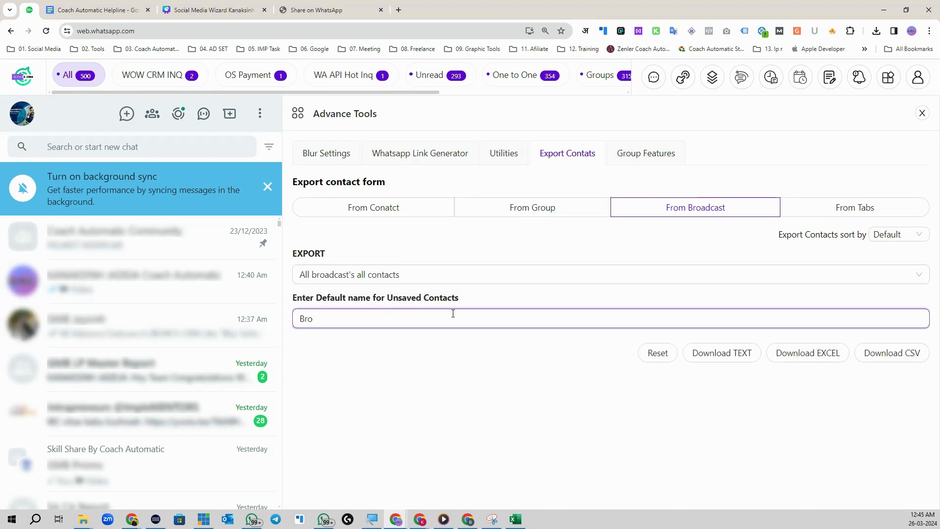
text(adcast)
right_click(322, 325)
click(391, 82)
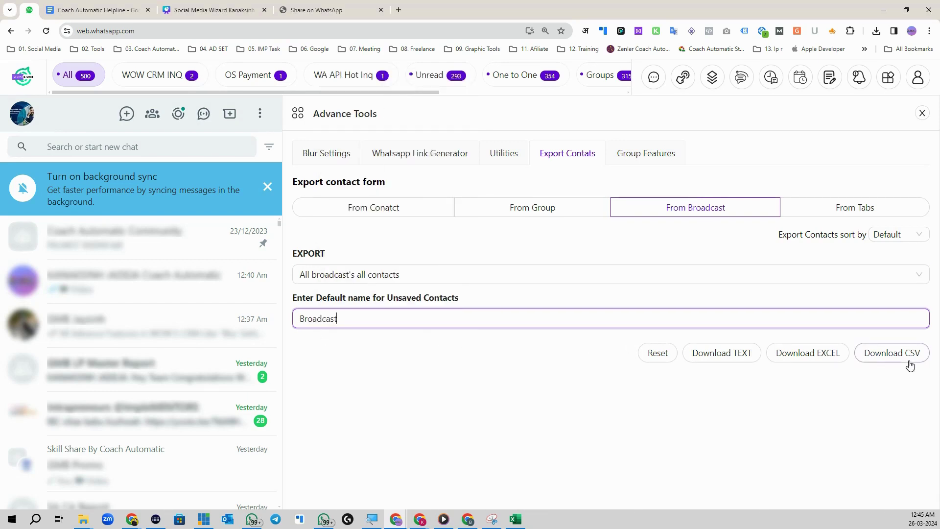
click(882, 206)
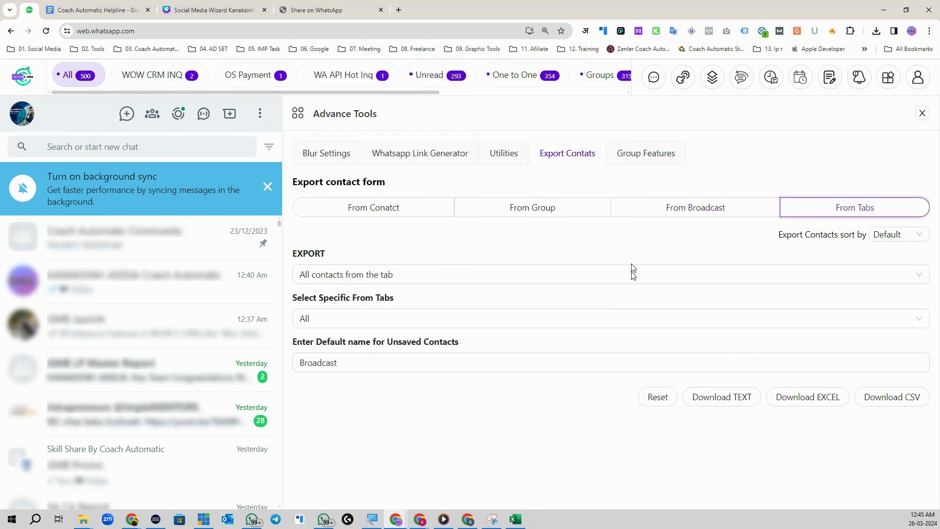
- Browse the WOW CRM INQ, OS Payment and WA API Hot Inq tabs, then pick Official for export
click(138, 78)
click(255, 79)
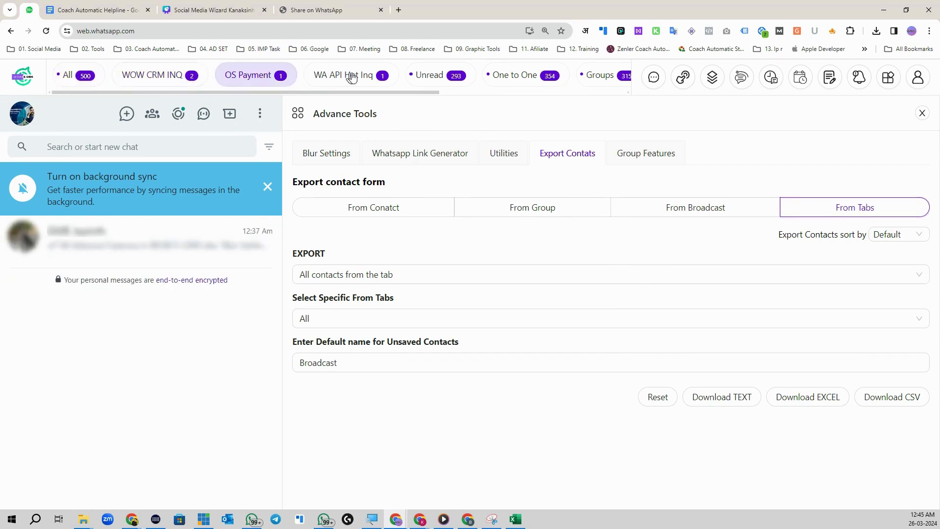
click(349, 77)
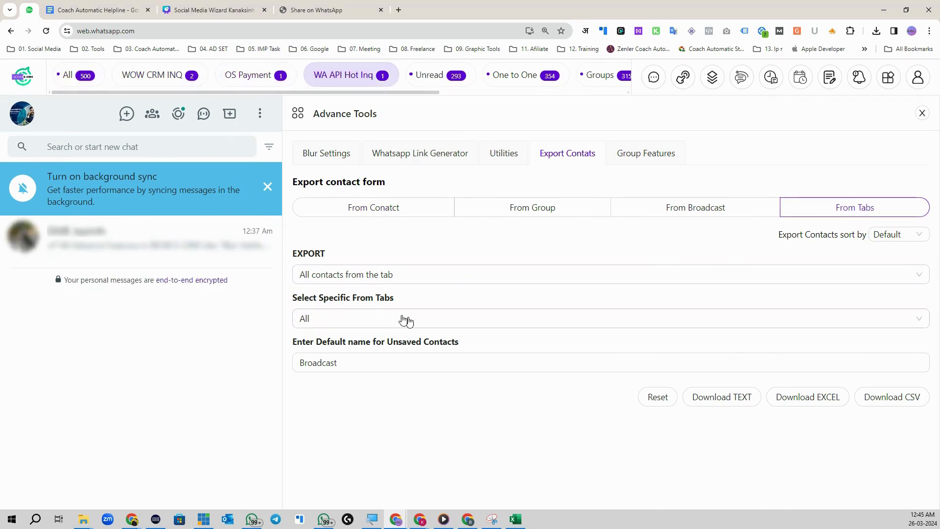
click(411, 275)
click(348, 299)
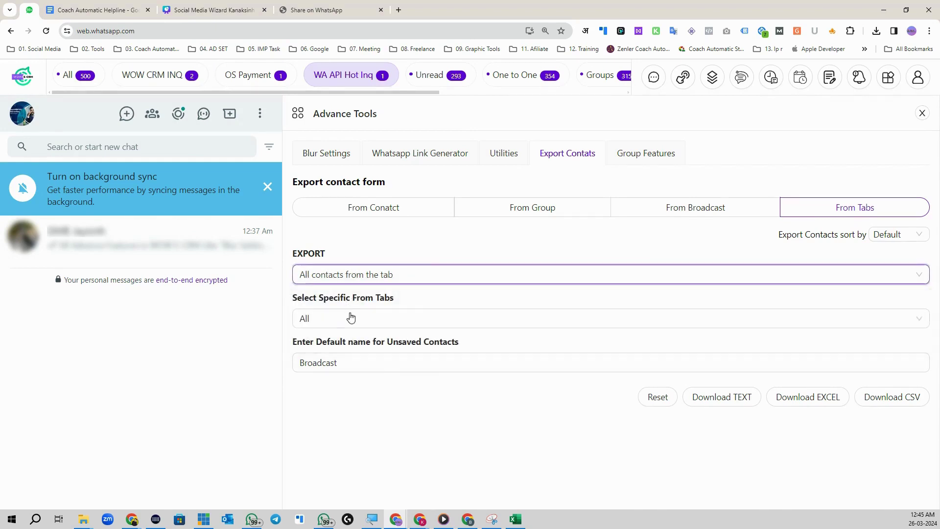
click(351, 317)
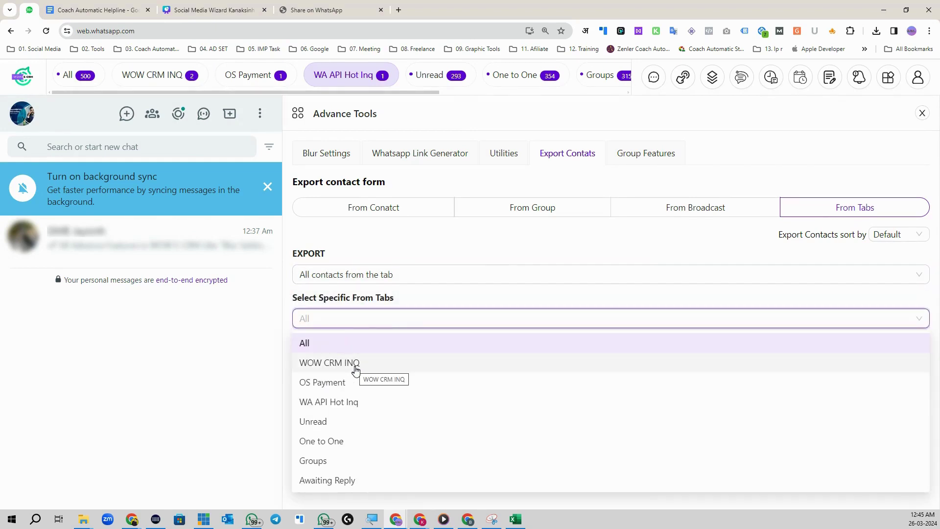
scroll(372, 439, down, 2)
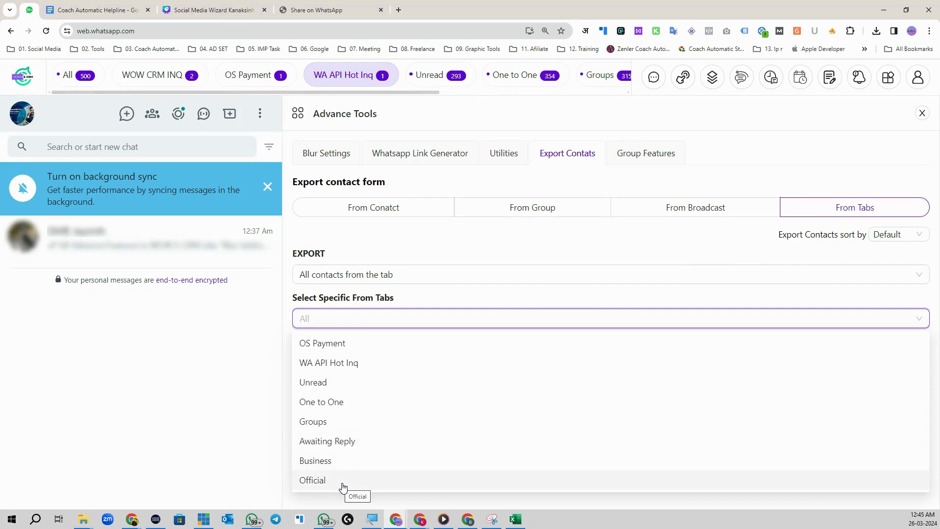
click(344, 486)
- Name unsaved contacts Official Msgs List and download and save the tab's CSV
double_click(348, 362)
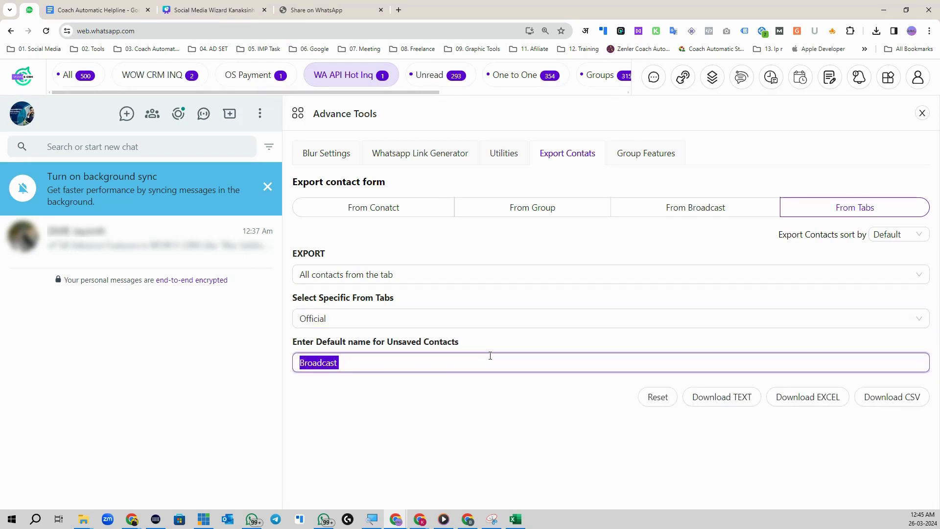
text(Official Msgs List)
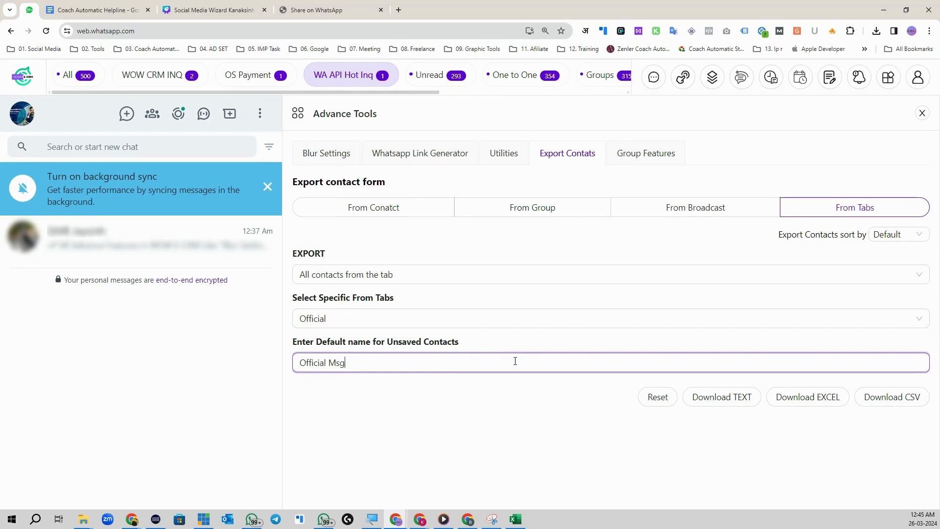
click(890, 396)
click(771, 452)
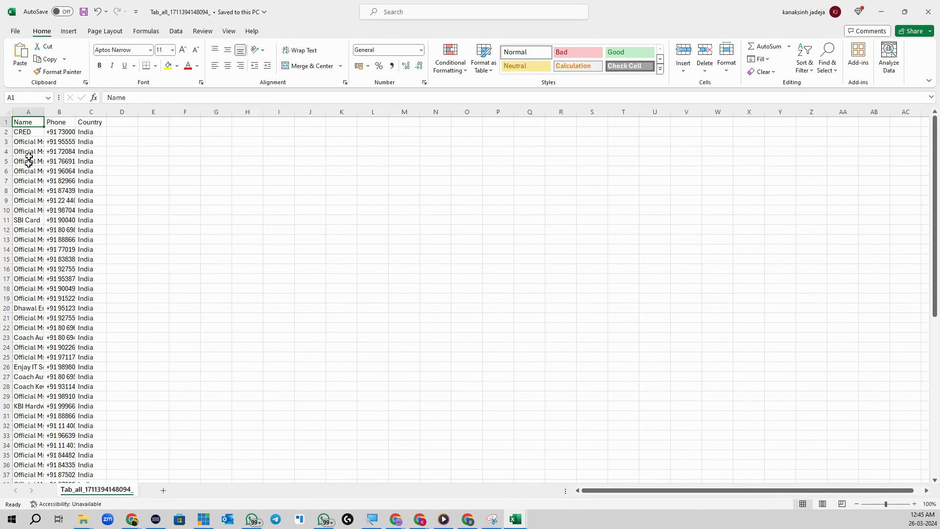
- Review the exported Tab_all contacts down to the last row, 65, then minimize Excel
scroll(28, 159, down, 8)
scroll(30, 264, down, 4)
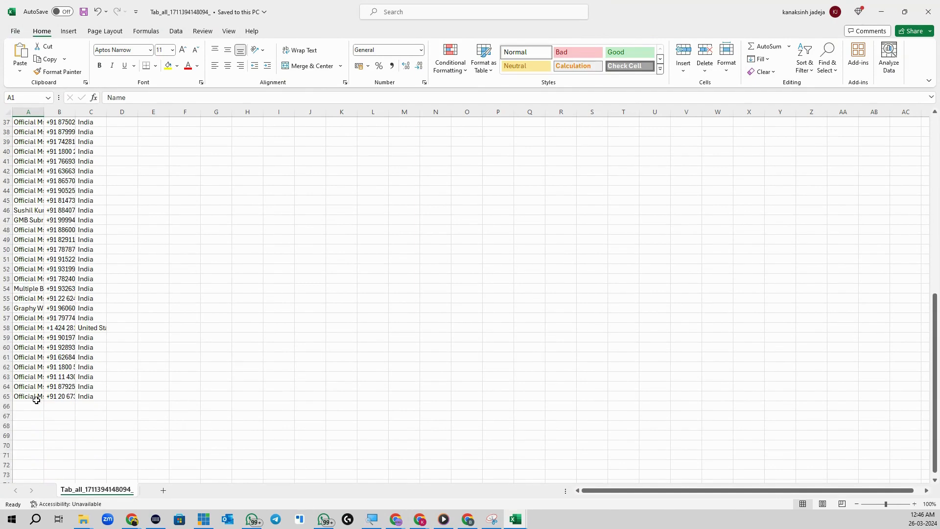
scroll(30, 396, up, 4)
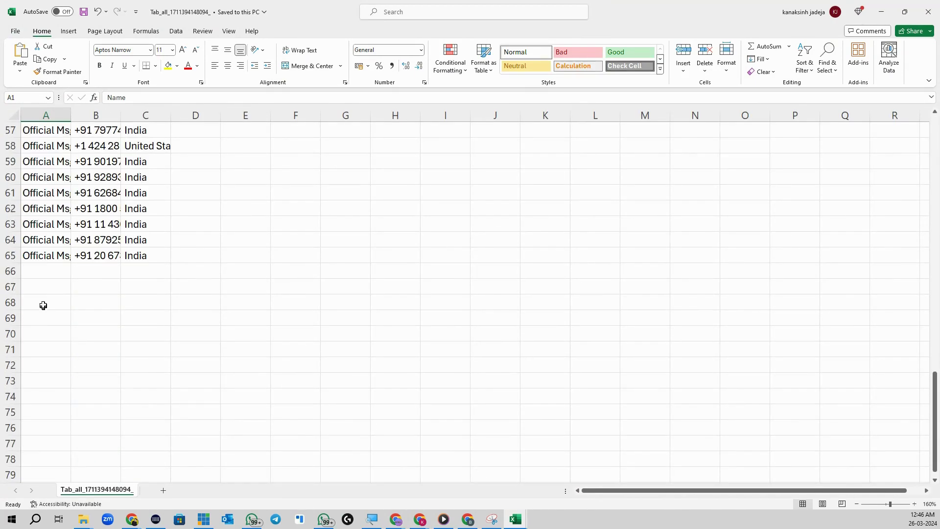
ctrl+scroll(43, 305, up, 2)
scroll(10, 245, down, 5)
click(11, 245)
click(13, 191)
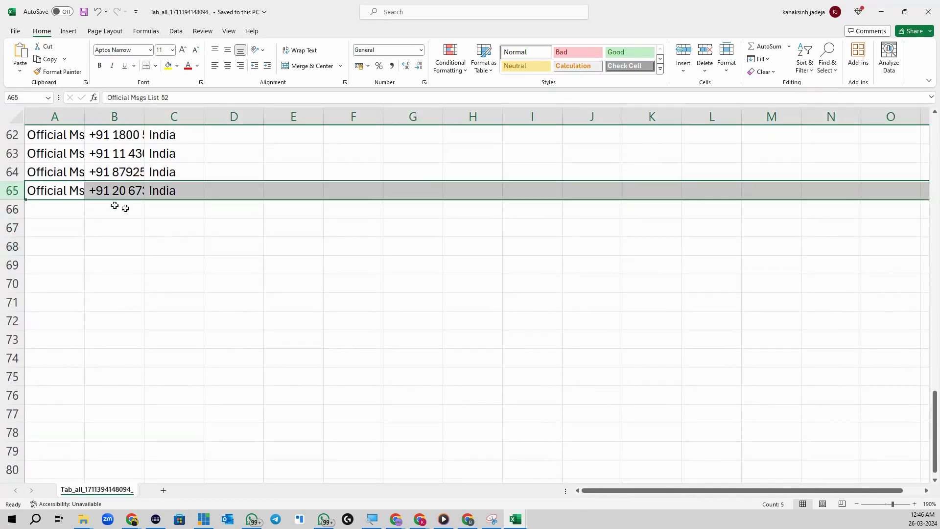
click(881, 12)
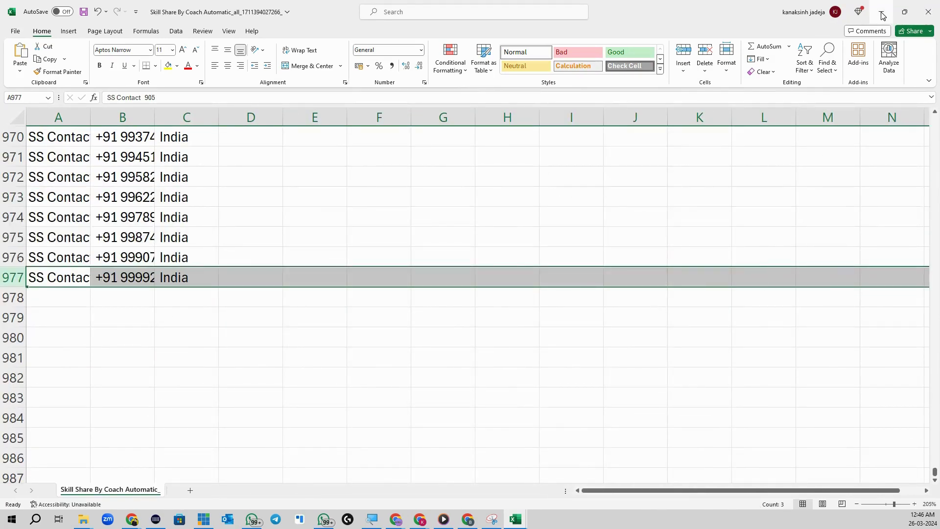
click(882, 15)
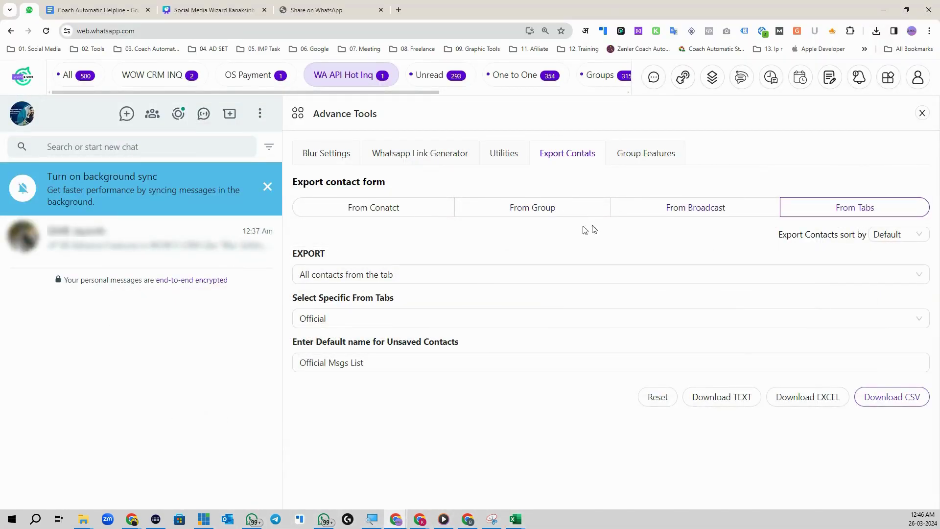
- Set the export source back to contacts and open the Duplicate group finder under Group Features
click(390, 212)
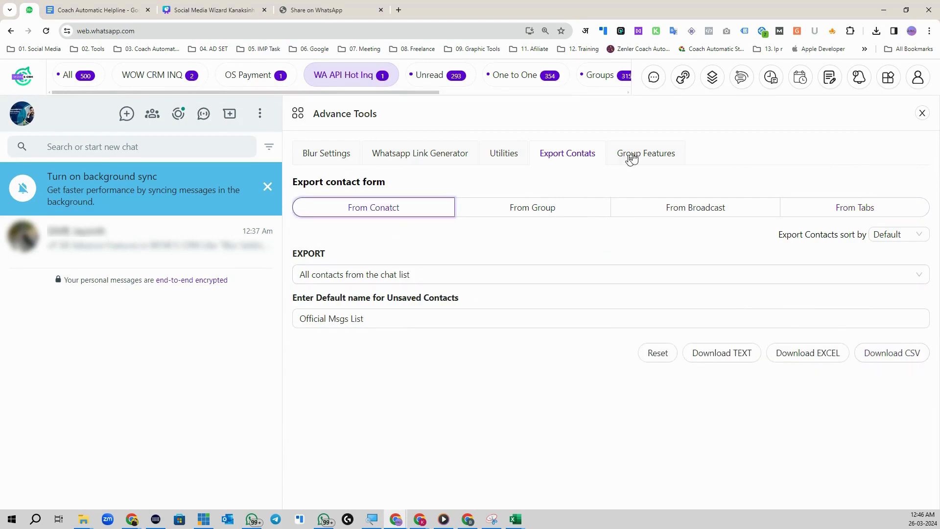
click(889, 77)
click(549, 217)
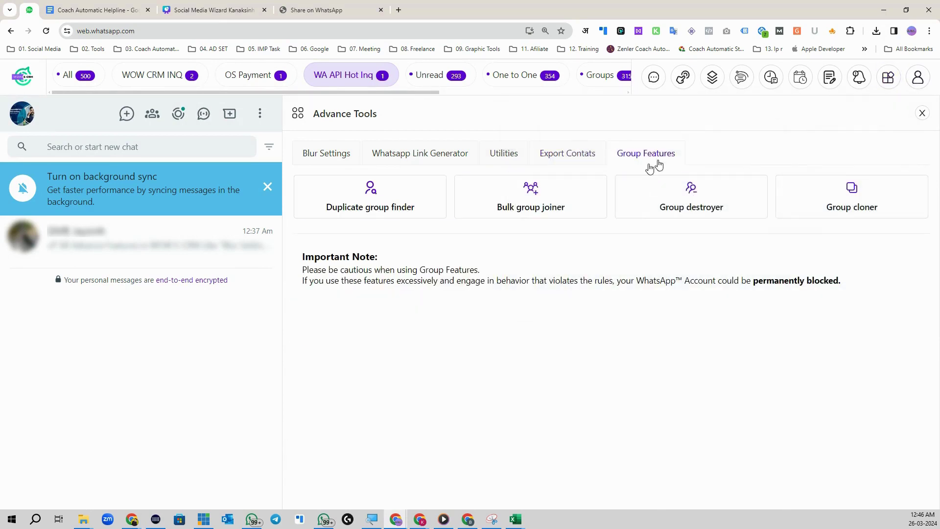
click(372, 208)
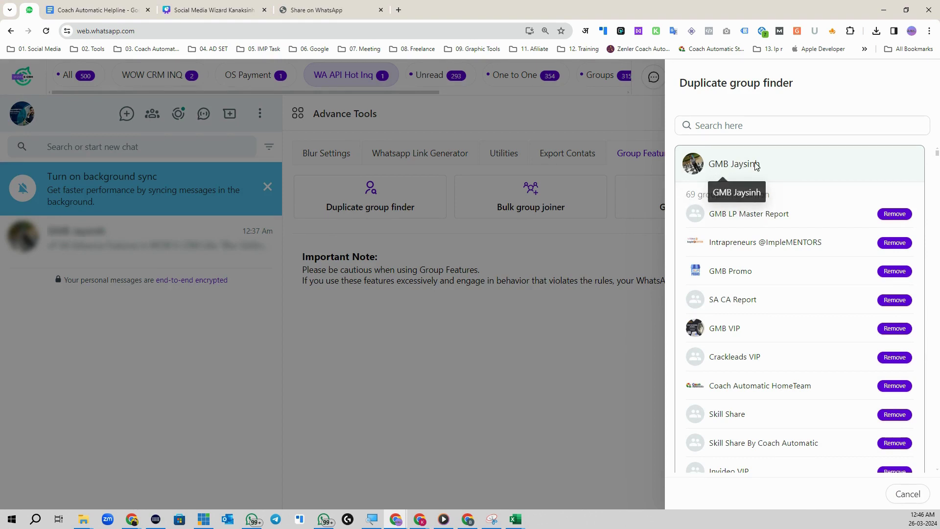
- Scroll through the 69 shared groups, headed by GMB LP Master Report, then close the finder
scroll(753, 198, down, 20)
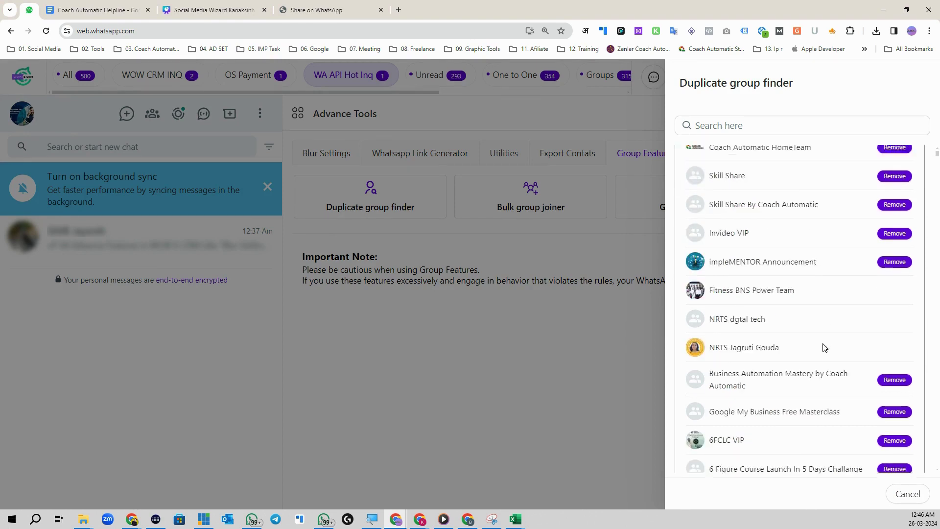
scroll(785, 349, down, 2)
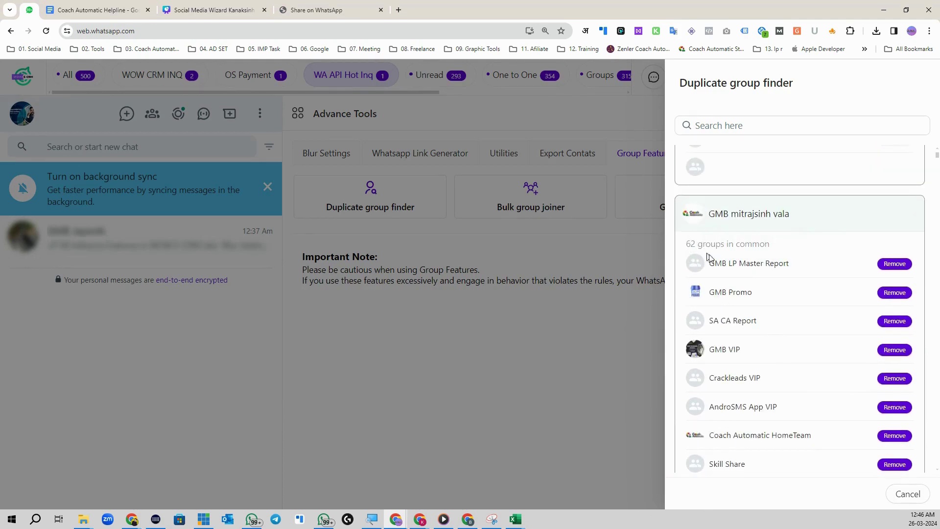
scroll(707, 255, down, 10)
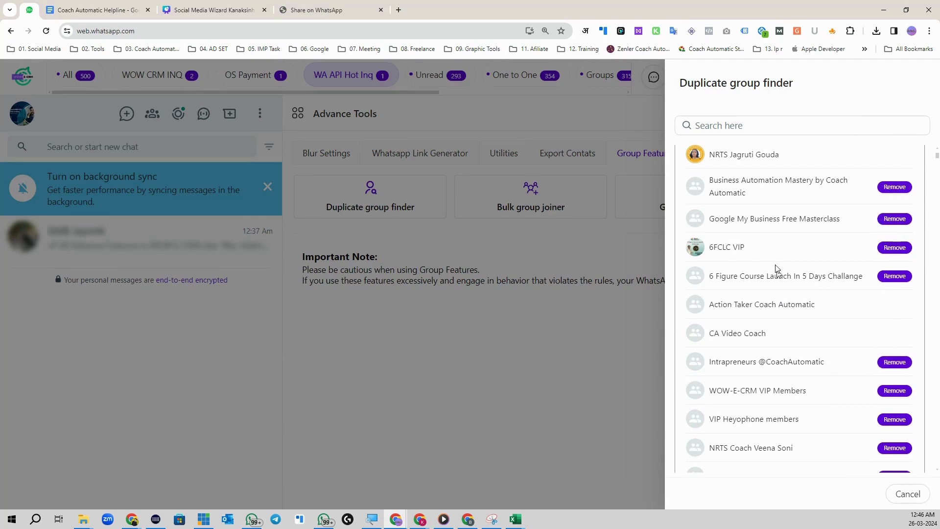
scroll(802, 318, up, 10)
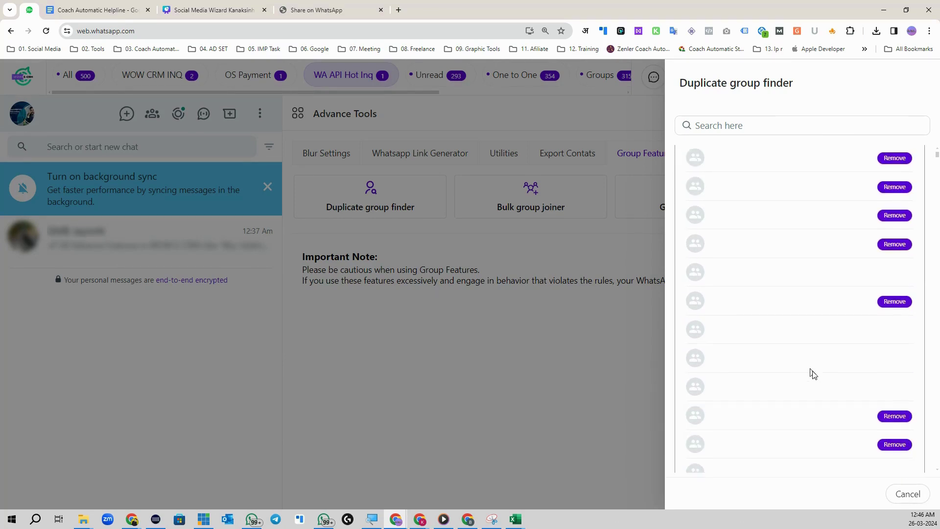
scroll(812, 361, up, 10)
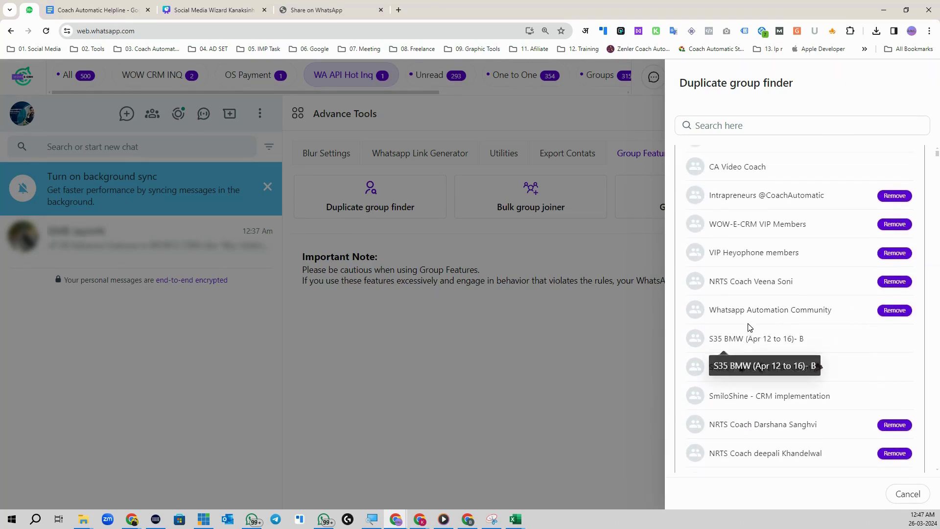
scroll(741, 292, up, 10)
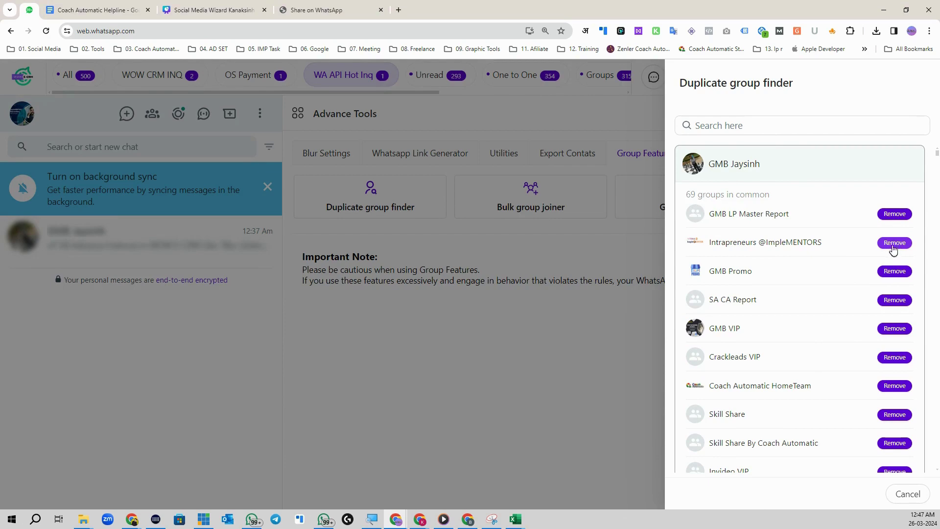
click(908, 494)
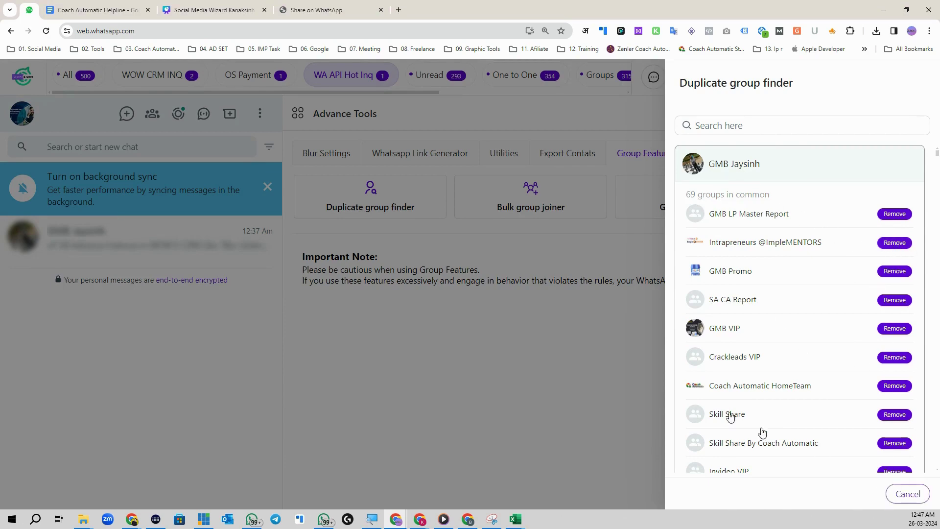
click(514, 206)
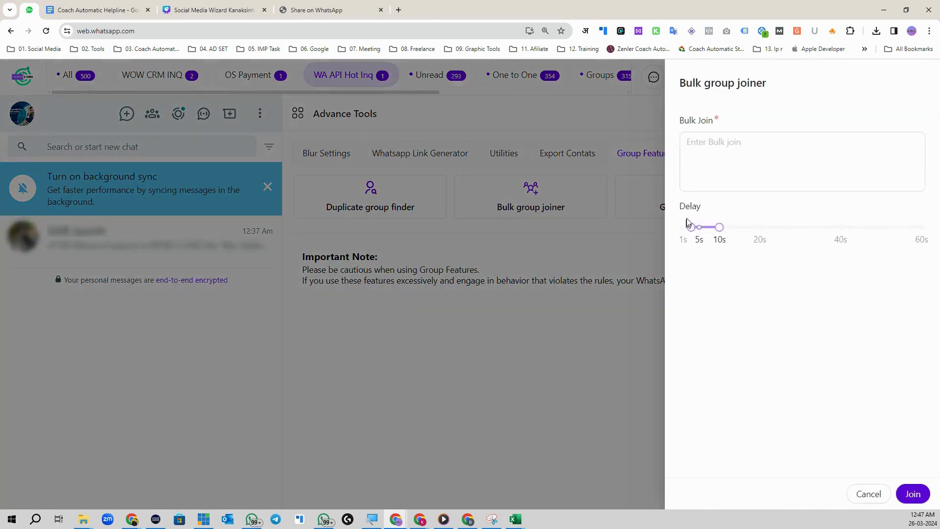
click(772, 172)
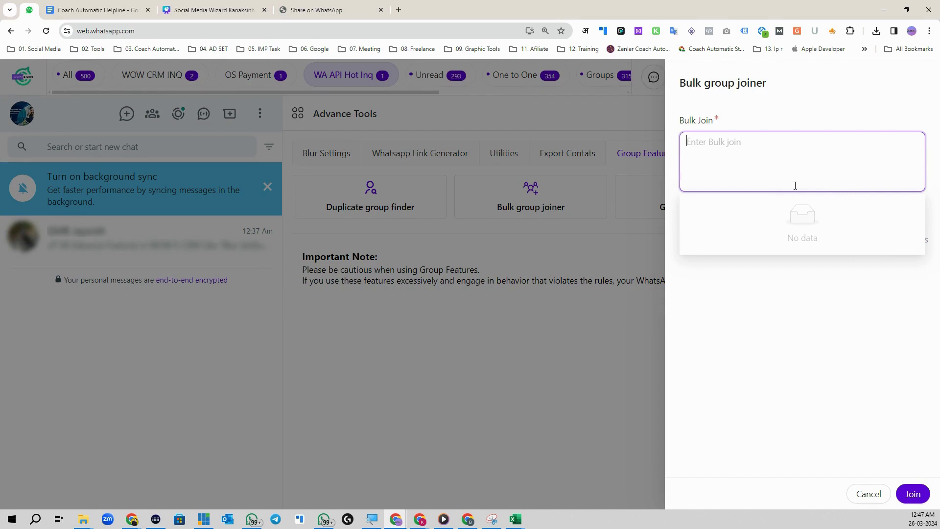
right_click(712, 145)
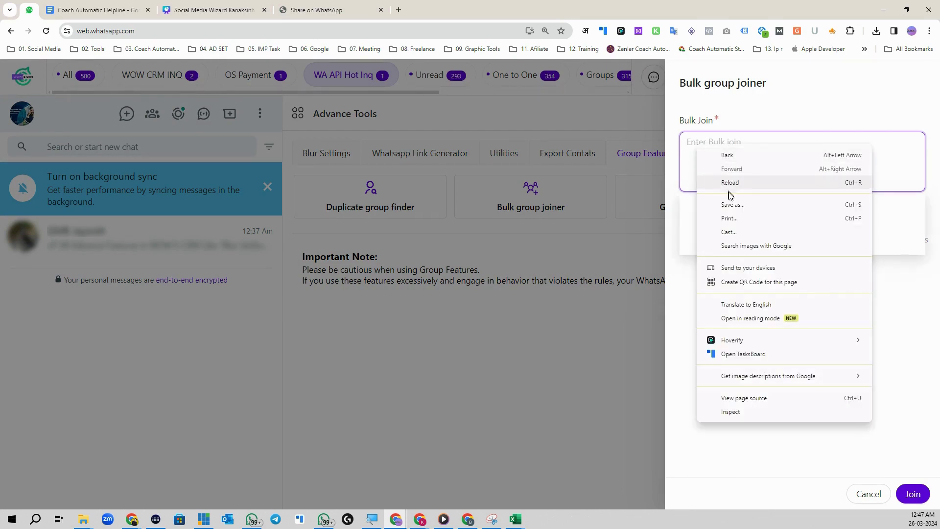
key(Escape)
drag(719, 227, 805, 236)
drag(691, 227, 921, 228)
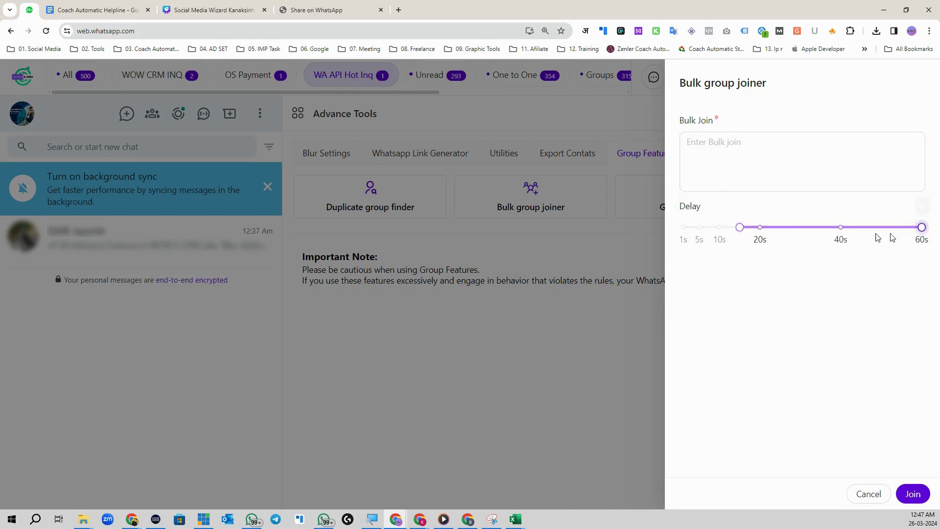
drag(738, 228, 800, 229)
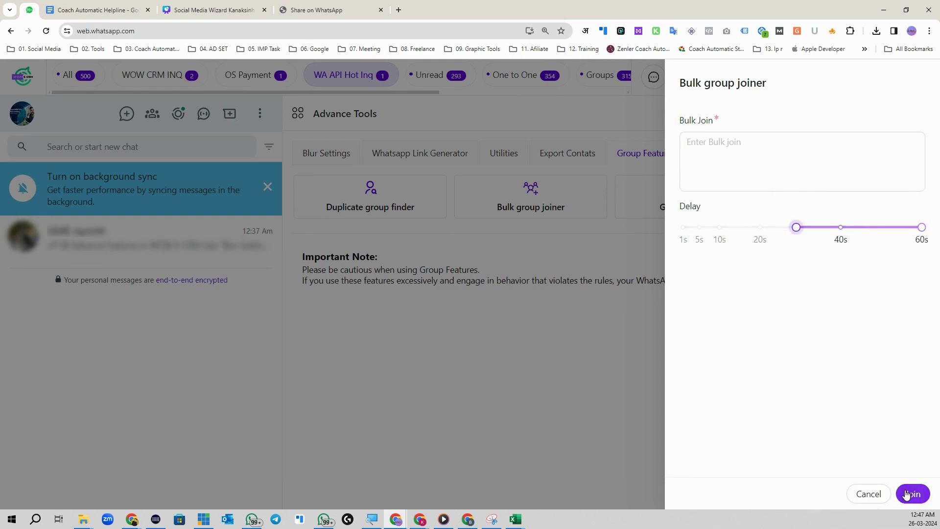
click(750, 154)
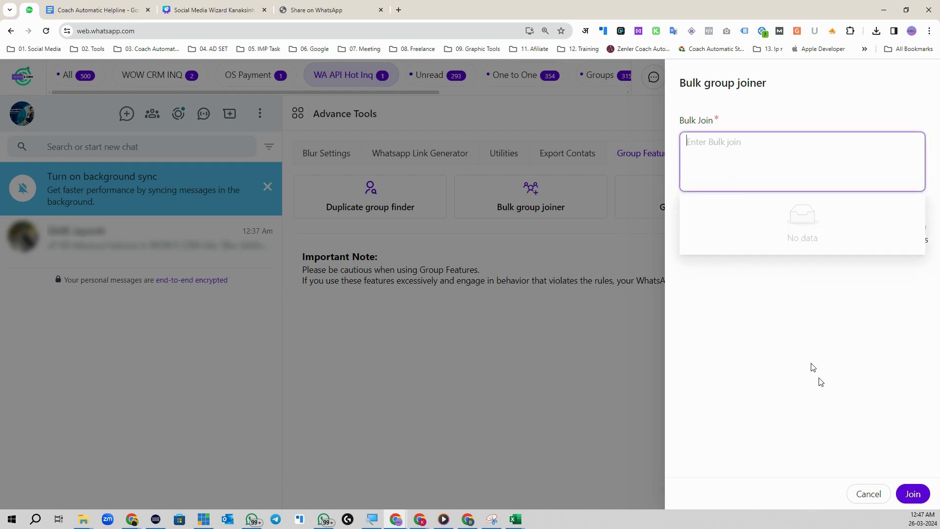
click(868, 494)
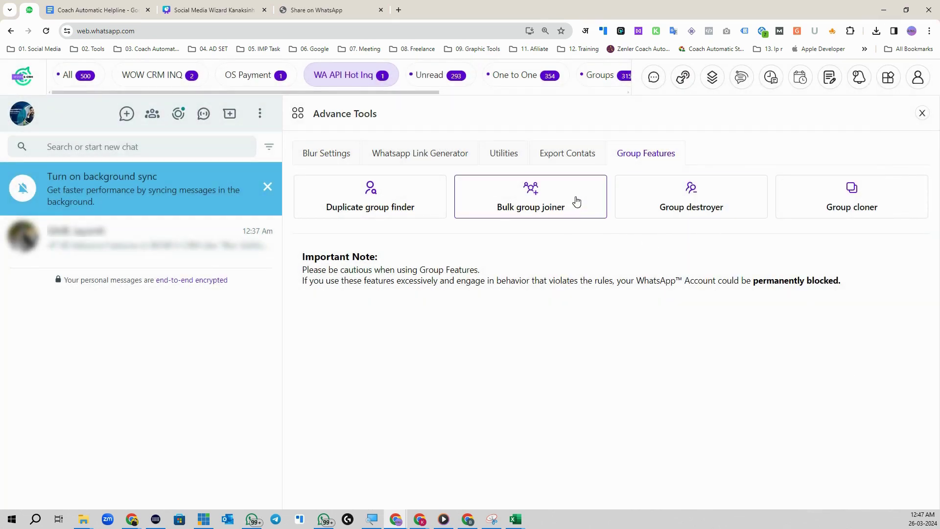
click(690, 211)
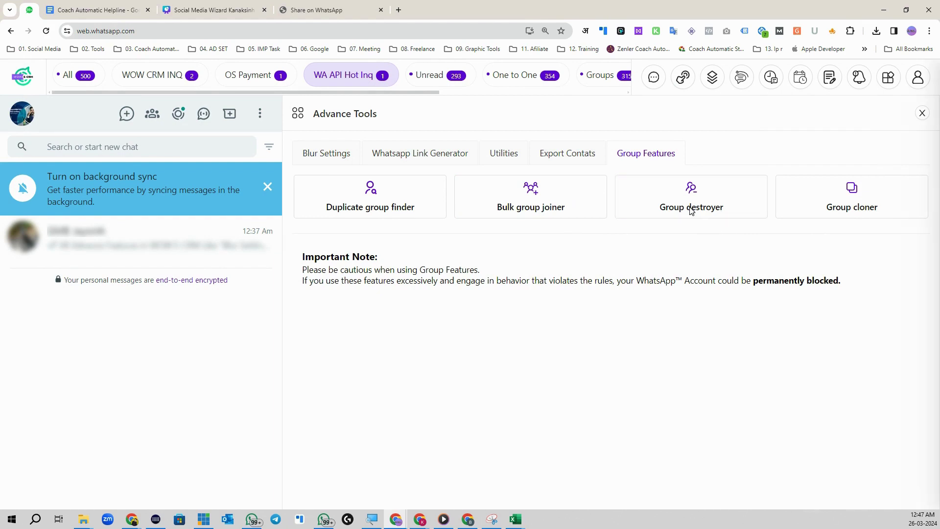
click(727, 142)
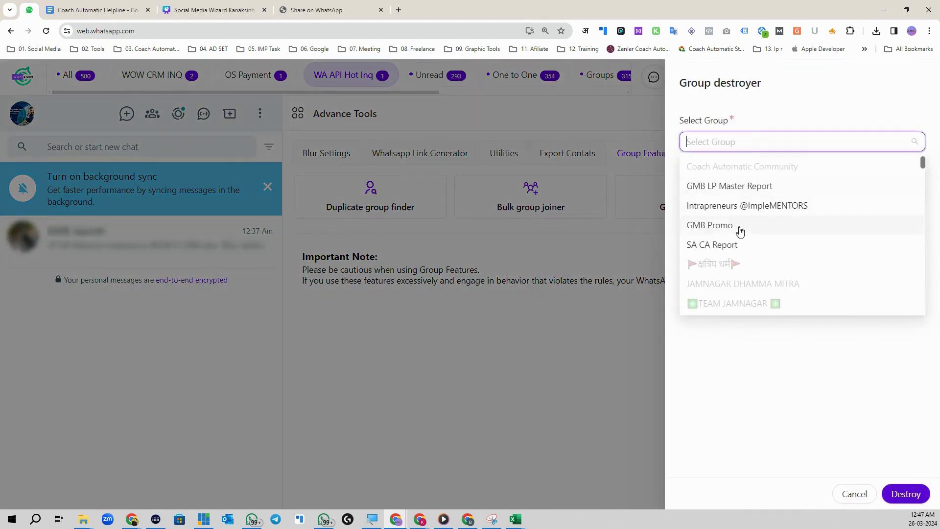
click(739, 245)
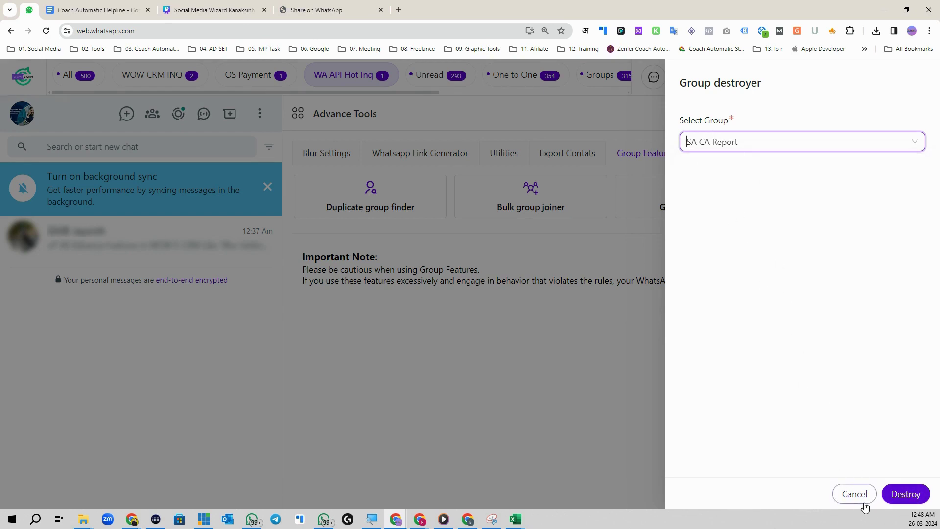
click(855, 498)
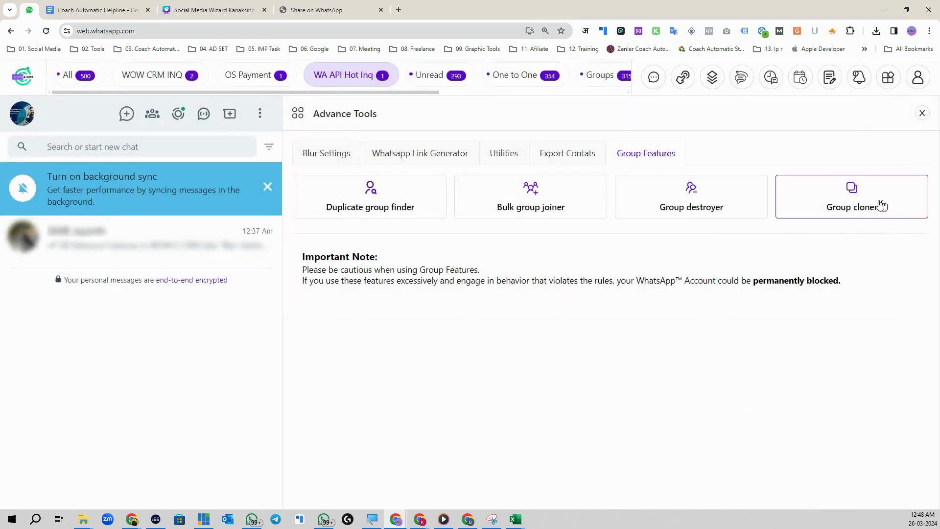
click(850, 207)
click(713, 142)
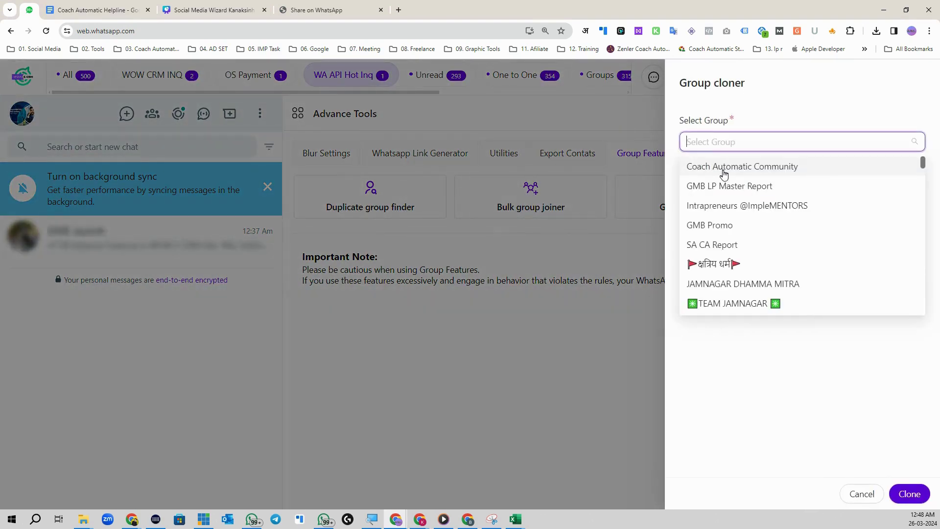
click(740, 169)
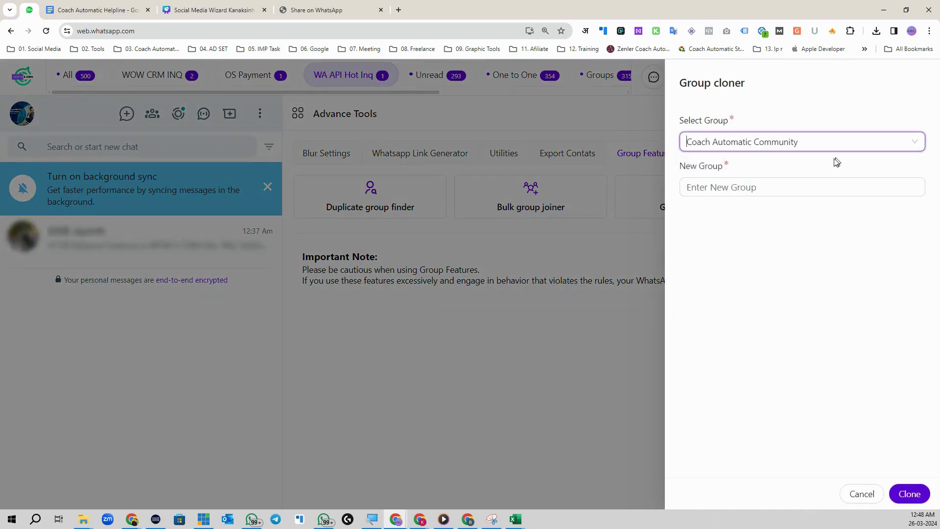
click(754, 196)
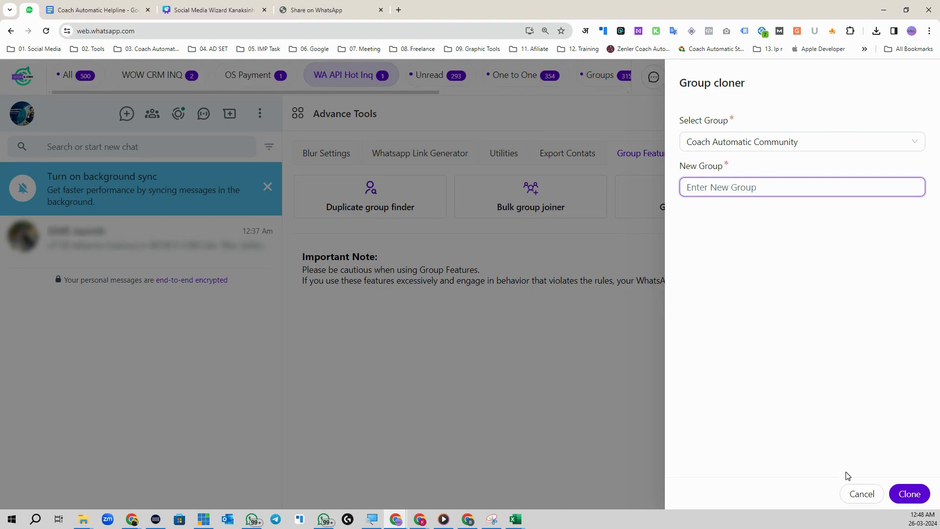
click(862, 493)
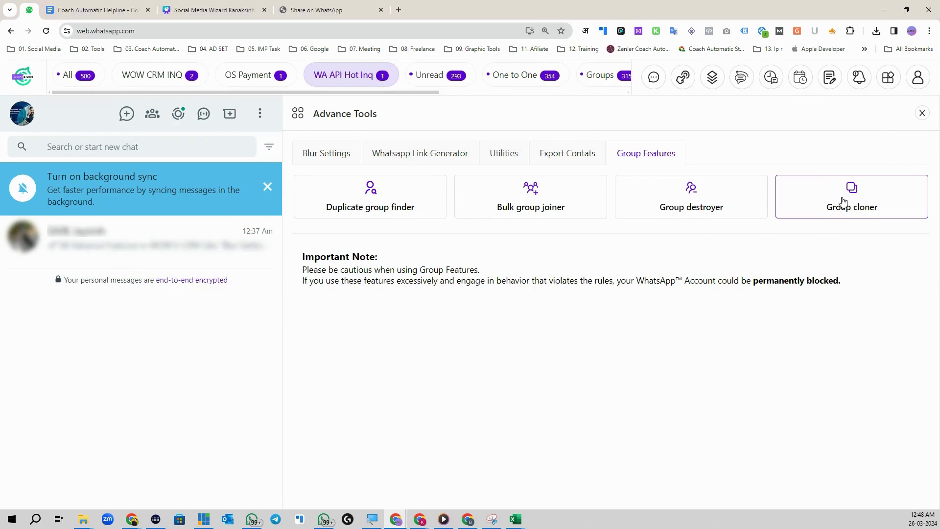
- Go to Modules Setting > CRM Custom Attributes and start a new custom attribute
click(894, 79)
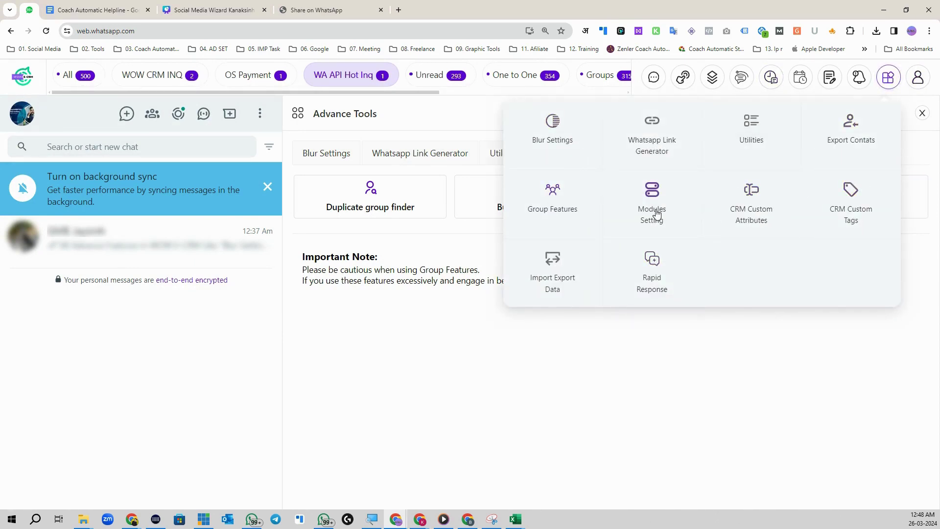
click(657, 214)
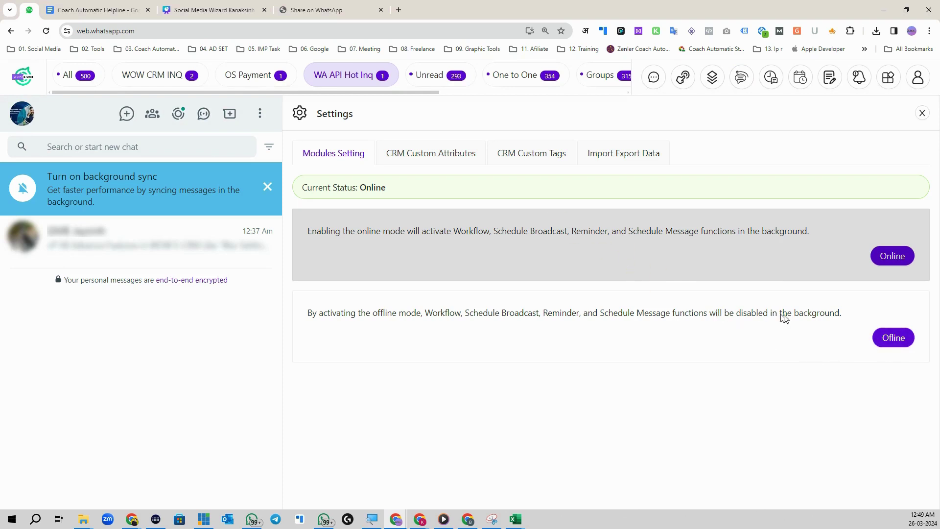
click(401, 156)
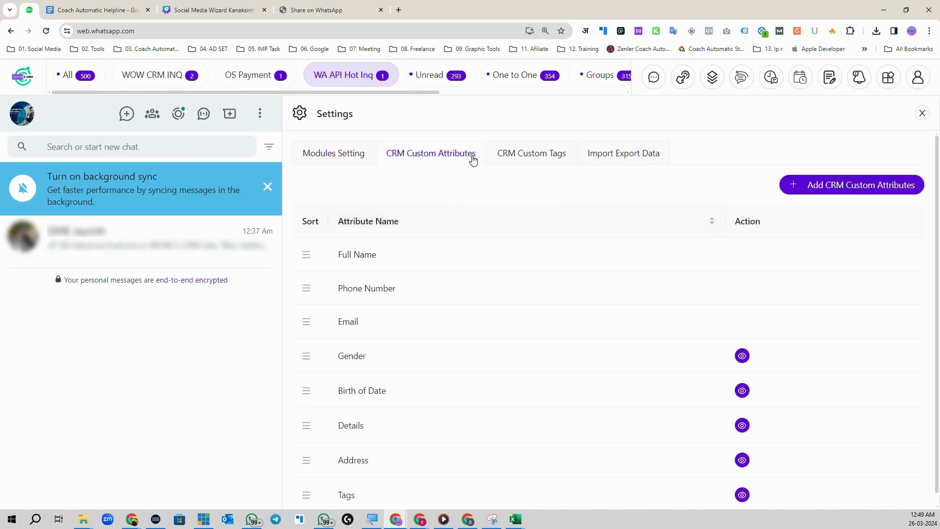
scroll(428, 348, down, 1)
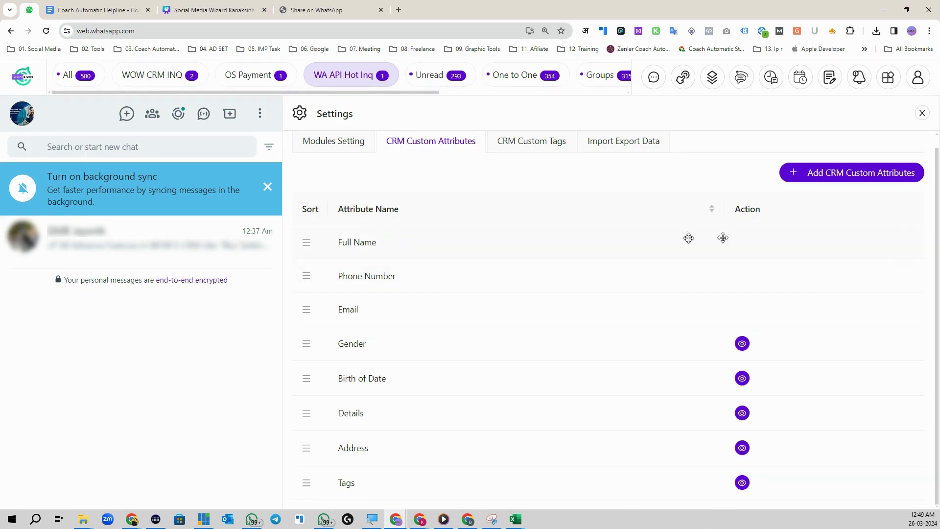
click(845, 177)
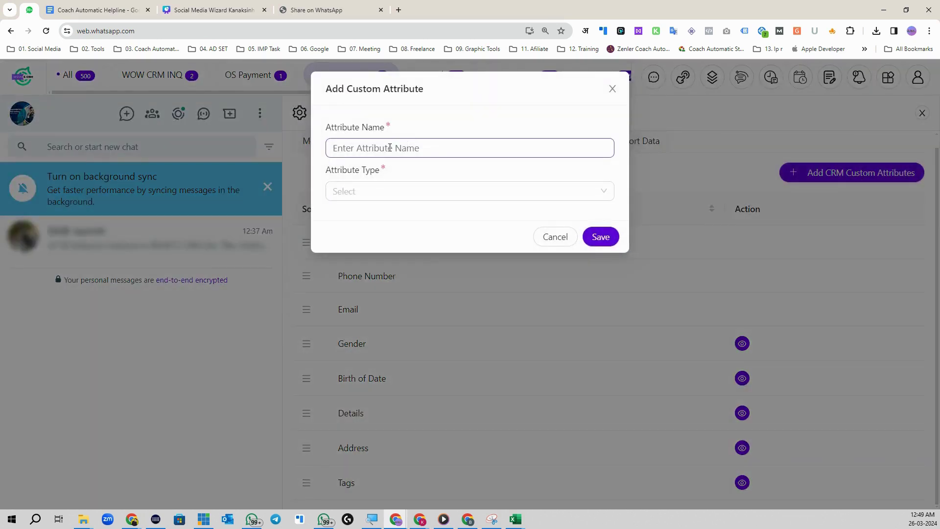
- Create the custom attribute 'Number Of Employees' with type Plain Text and save it
click(389, 148)
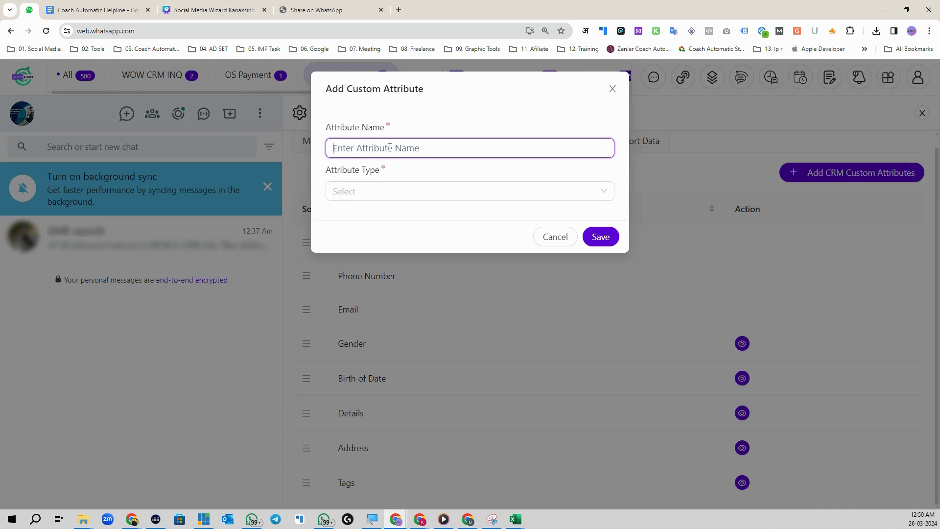
text(Number Of Emplow)
key(BackSpace)
text(yees)
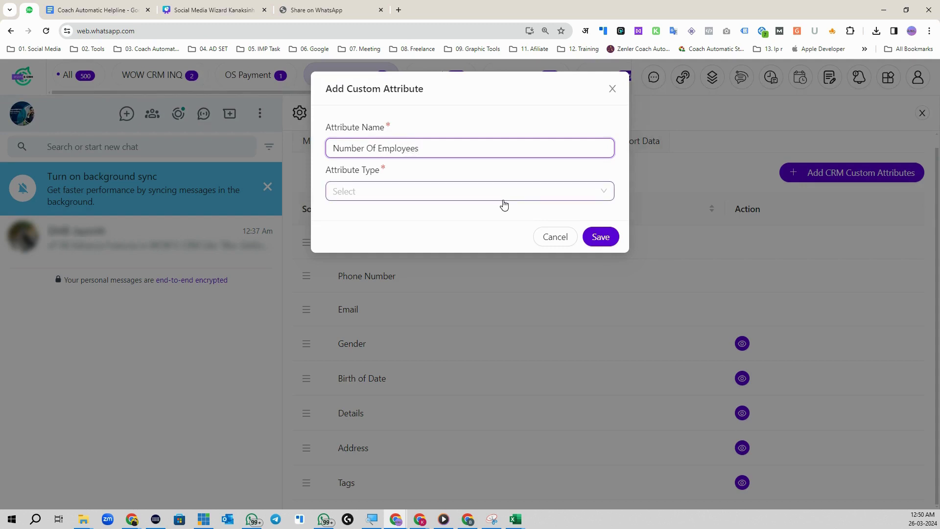
click(432, 199)
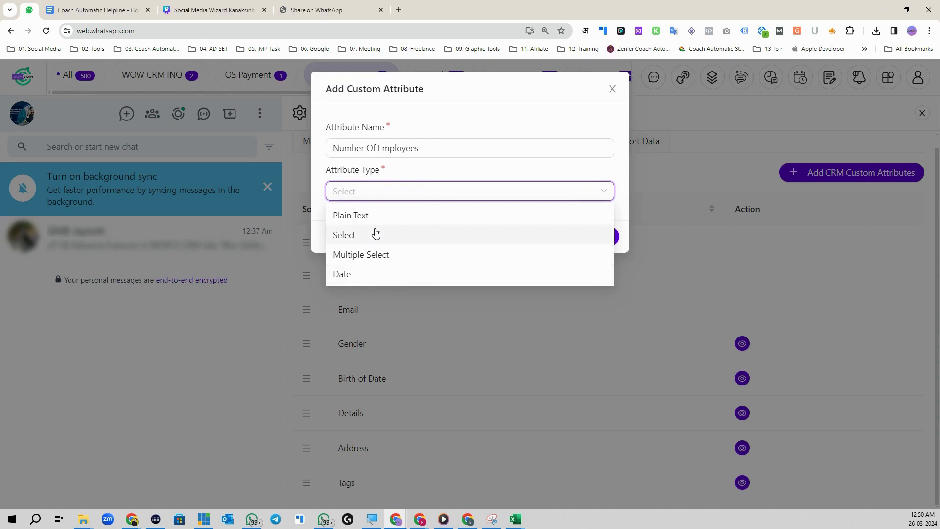
click(377, 216)
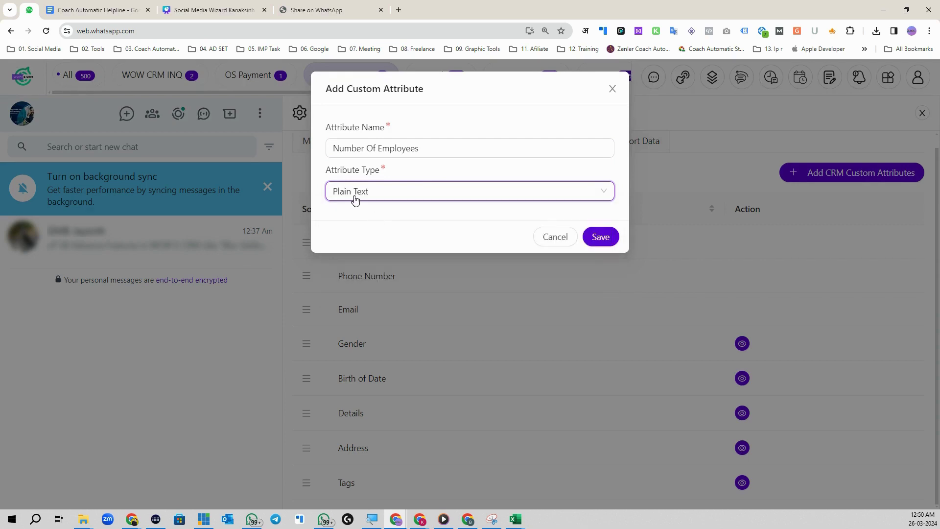
click(601, 237)
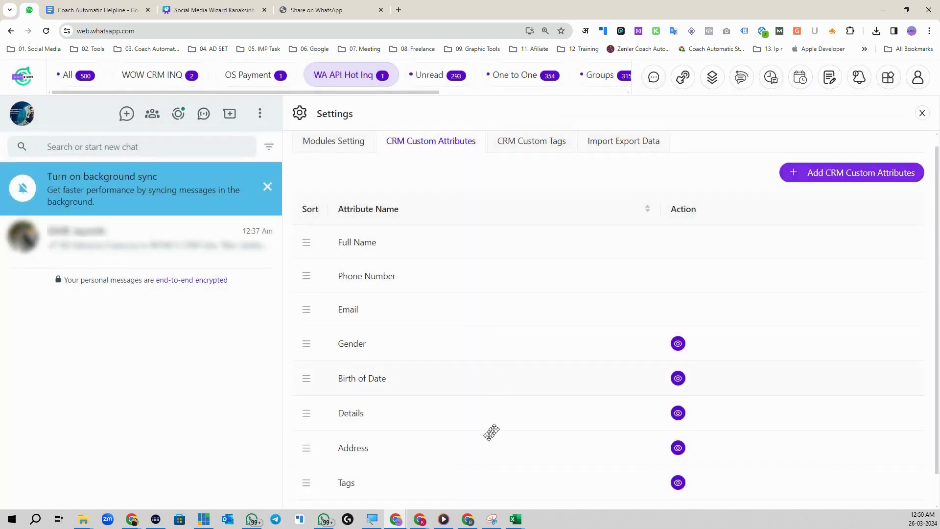
scroll(491, 432, down, 1)
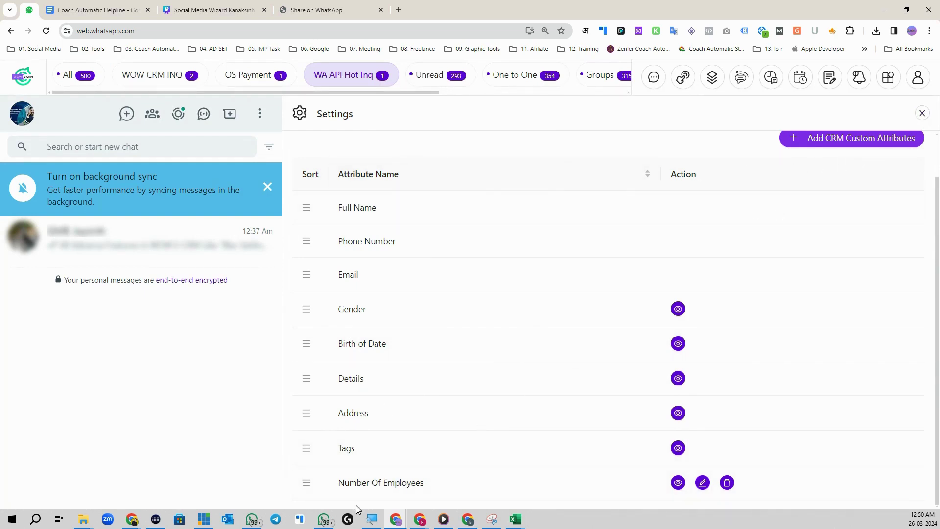
- Close settings and open the chat contact's CRM profile in edit mode
click(922, 113)
click(111, 246)
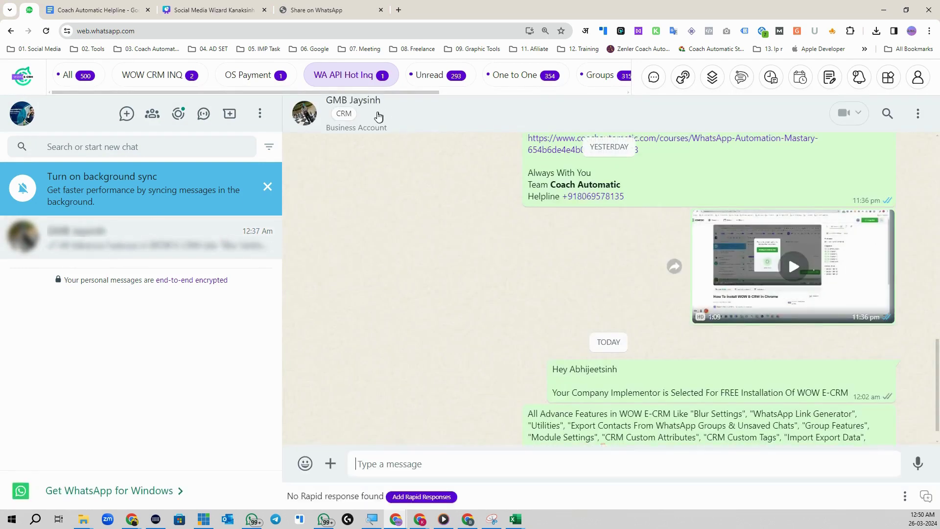
click(350, 117)
click(346, 164)
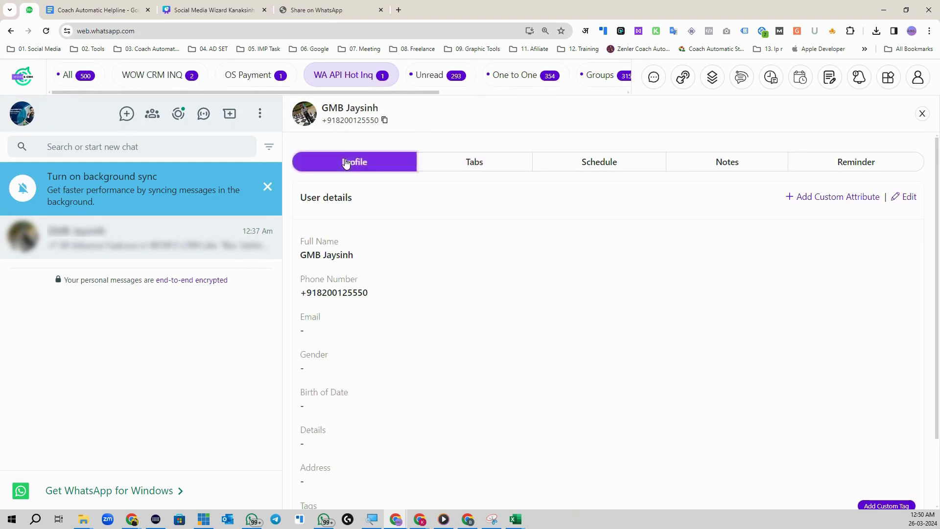
scroll(355, 260, down, 3)
scroll(429, 439, up, 3)
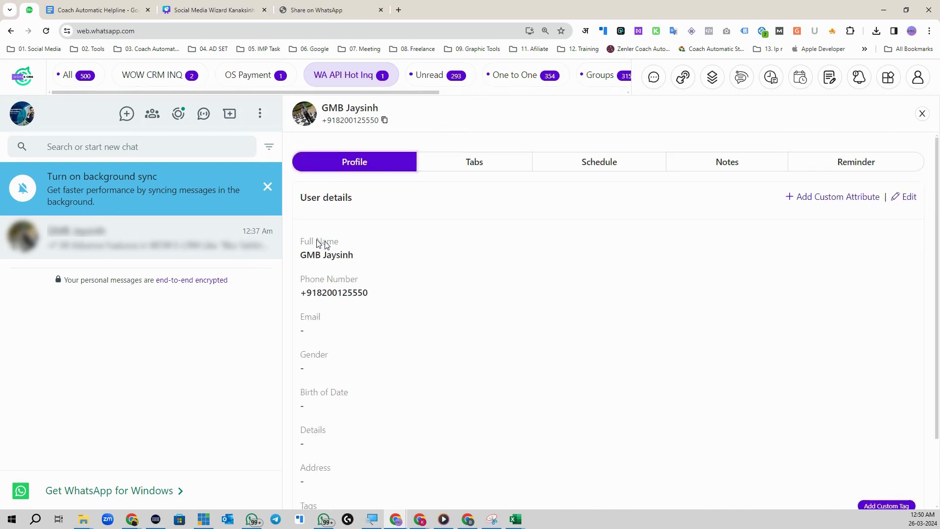
click(901, 196)
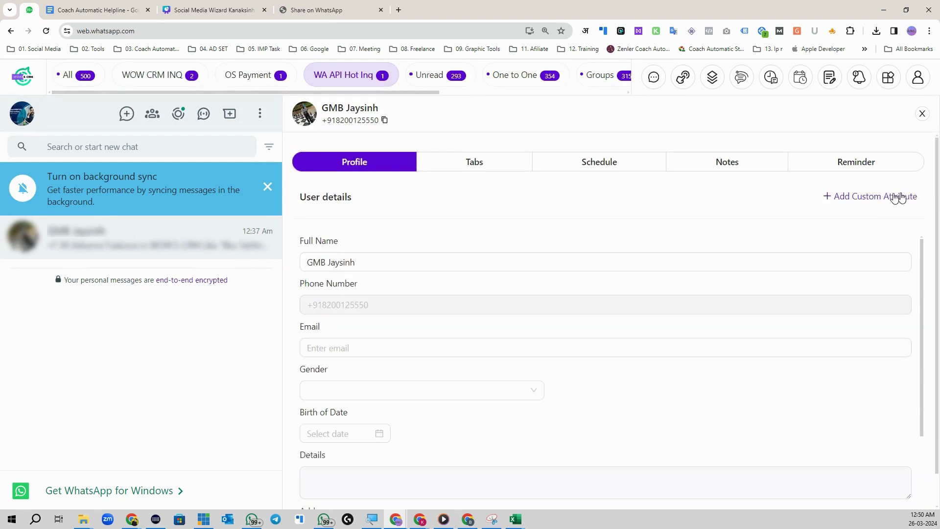
- Enter 12 for Number Of Employees and save the contact's profile
scroll(439, 392, down, 3)
scroll(454, 457, down, 1)
click(454, 457)
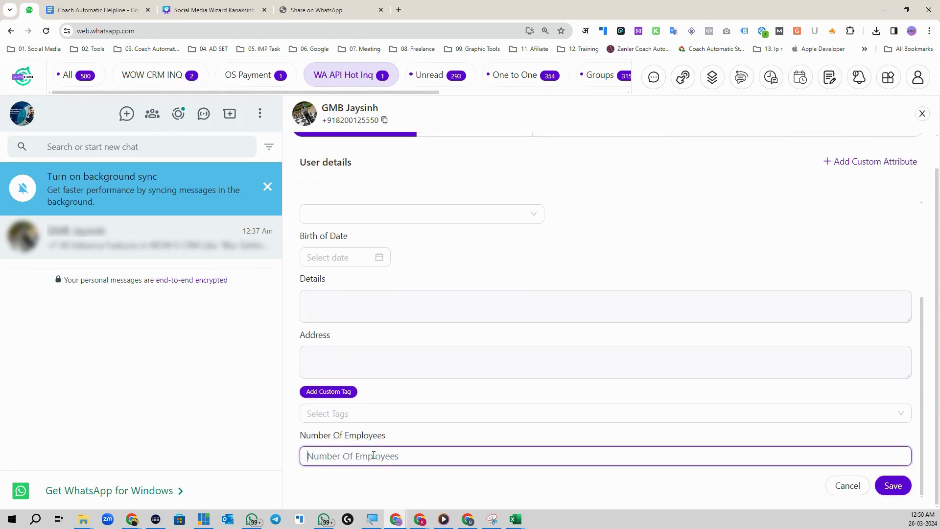
text(12)
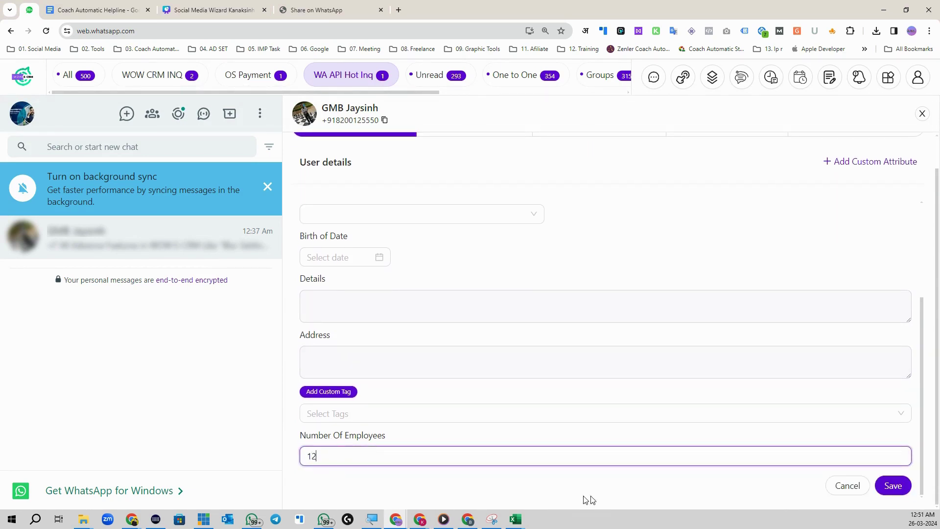
click(893, 485)
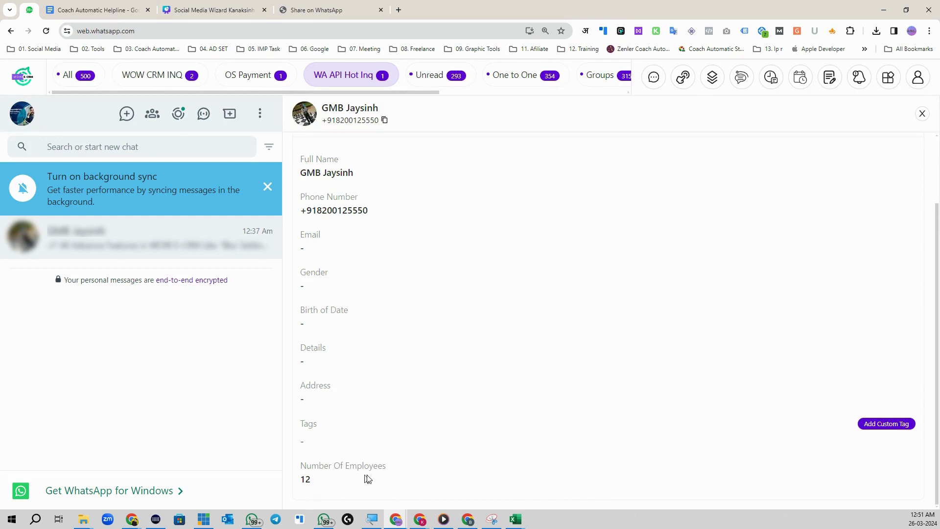
scroll(415, 163, up, 2)
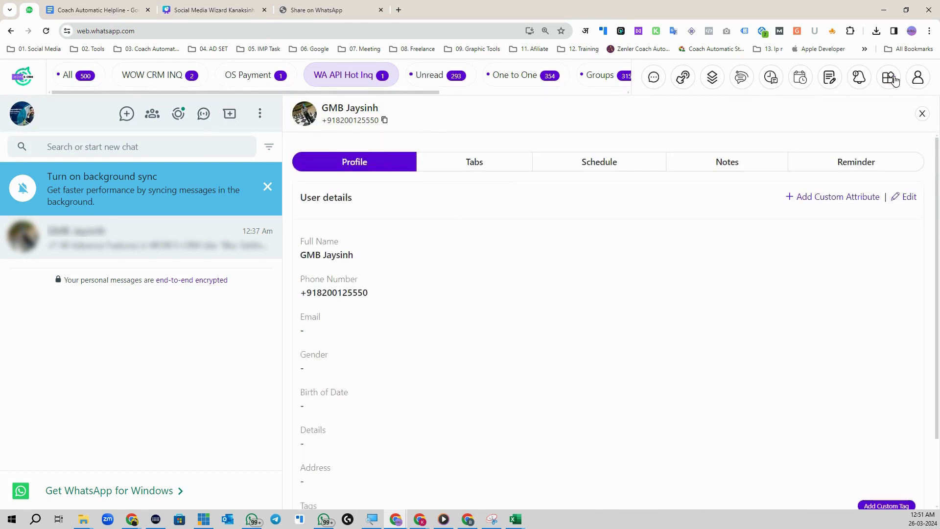
- Open the extension settings at CRM Custom Tags and start a new tag
click(889, 77)
click(653, 202)
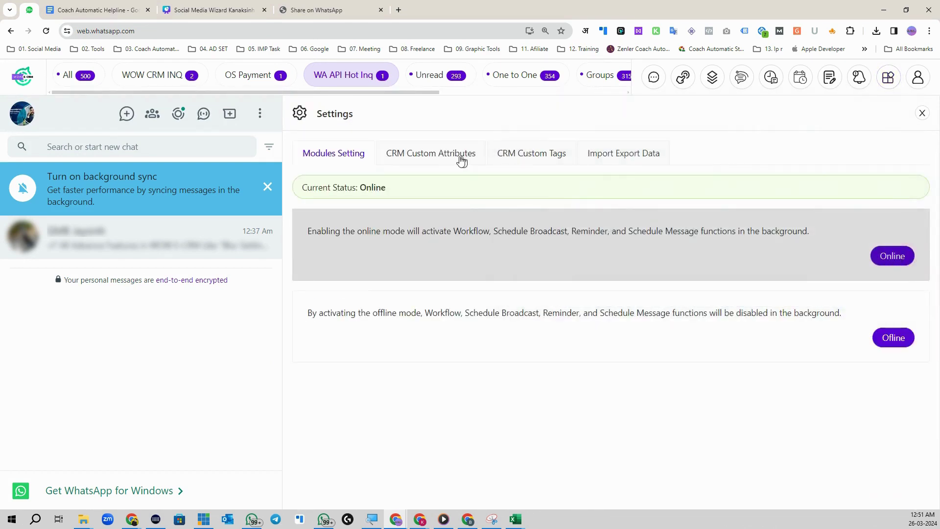
click(465, 155)
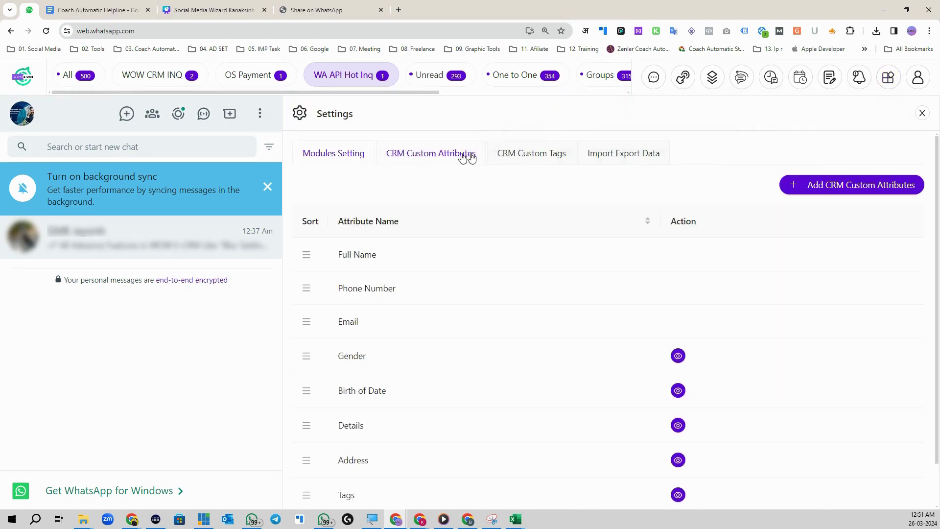
click(519, 155)
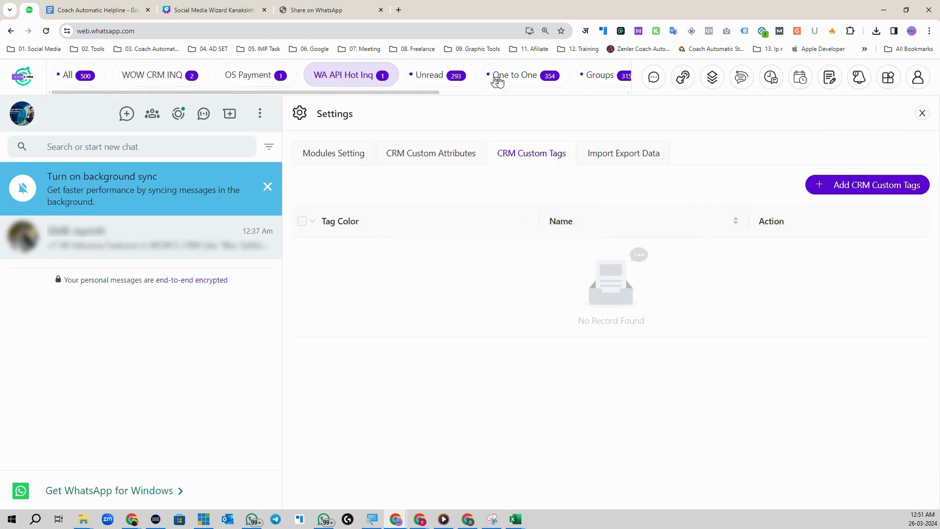
click(815, 185)
- Name the tag 'Hot Inq', give it bright green colour #90f316, and save it
click(362, 155)
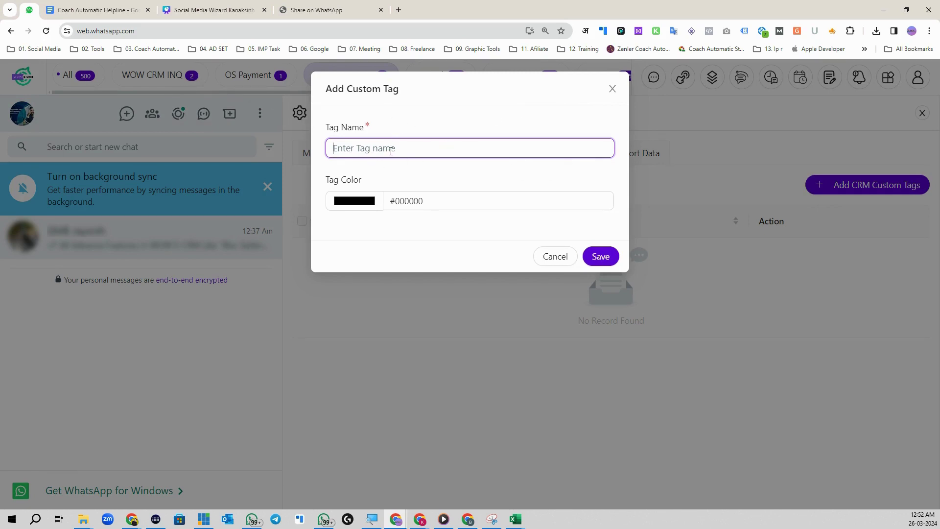
text(Hot Inq)
click(398, 201)
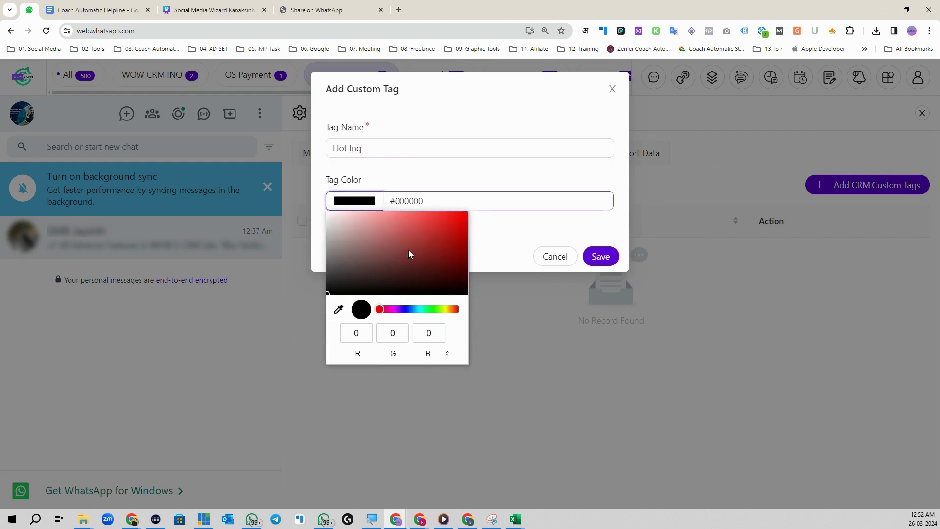
click(432, 234)
click(433, 308)
click(455, 214)
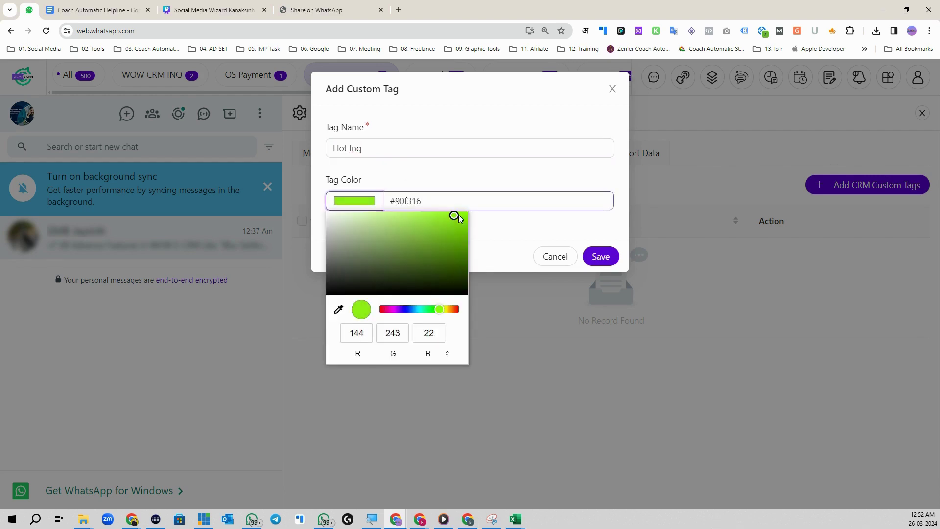
click(599, 256)
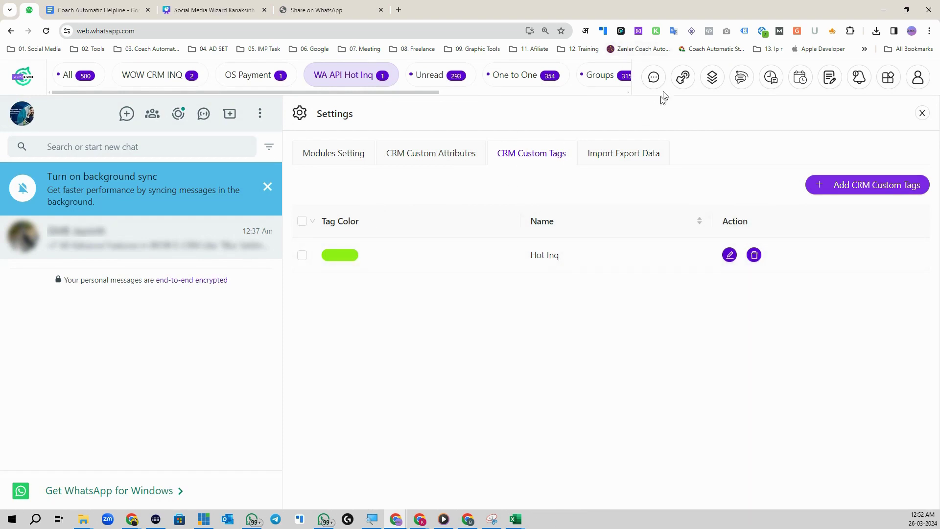
- Close settings and open the contact's CRM profile for editing
click(921, 113)
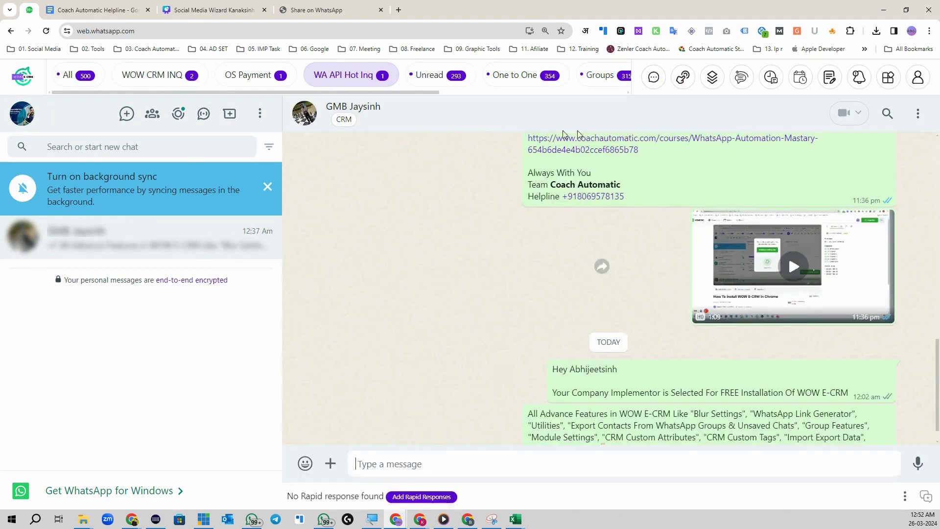
click(342, 122)
click(861, 198)
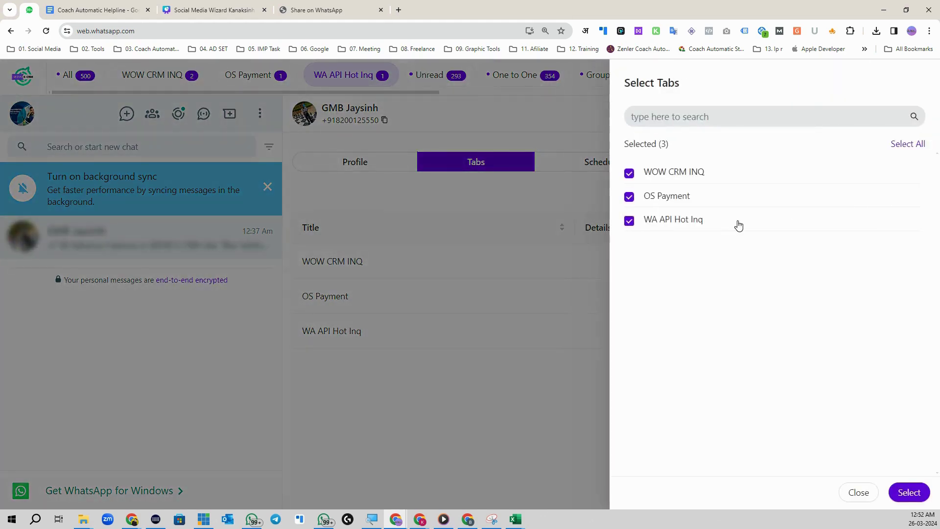
click(858, 492)
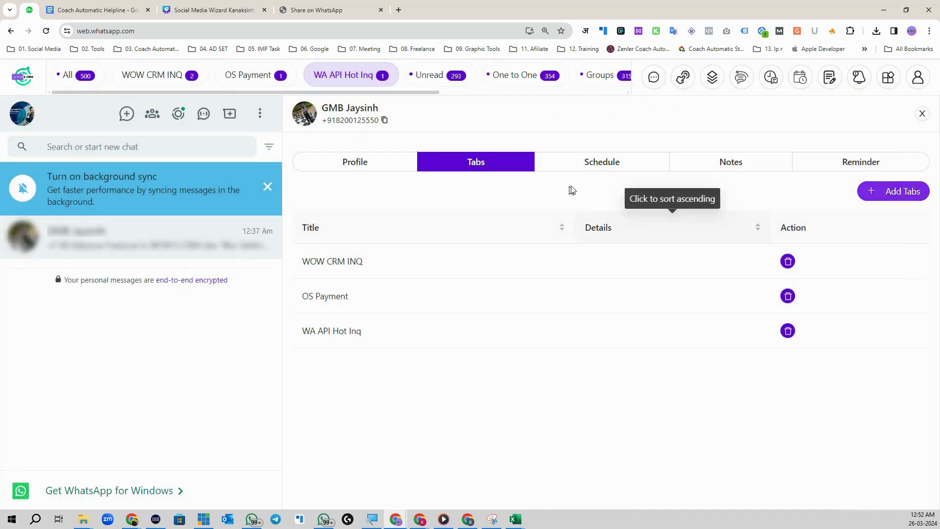
click(351, 167)
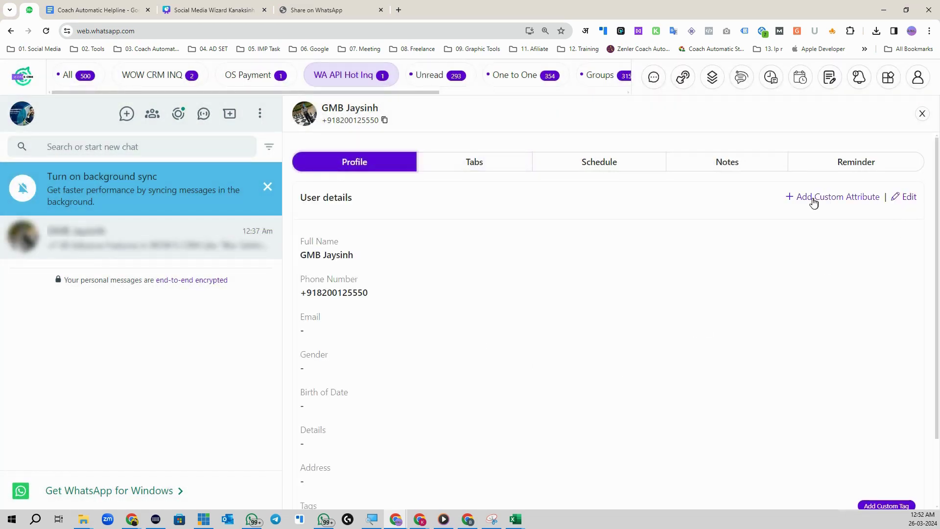
click(896, 200)
- Assign the Hot Inq tag to the contact and save the profile
scroll(395, 336, down, 3)
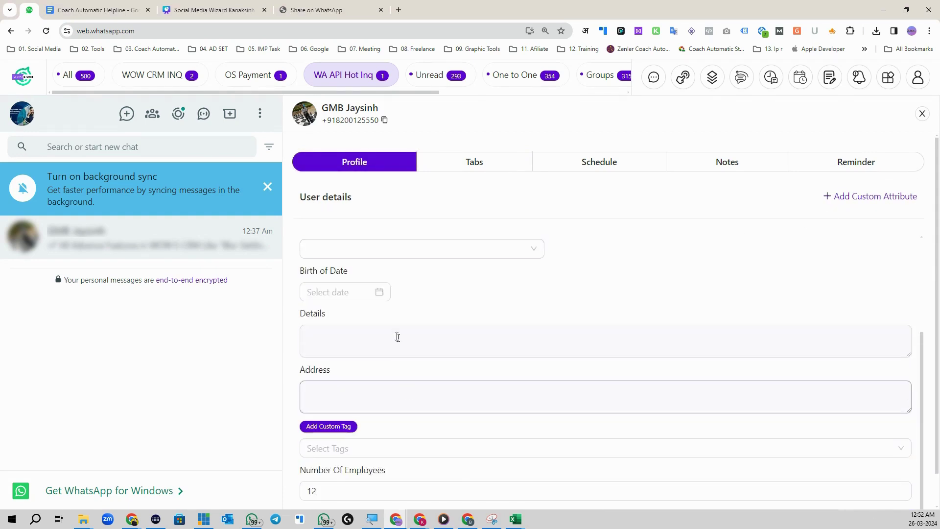
scroll(421, 455, down, 1)
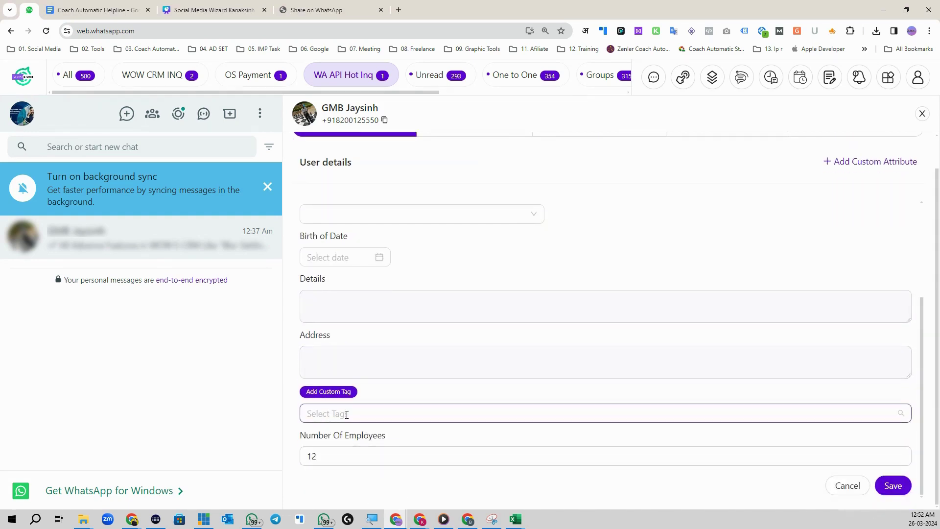
click(346, 414)
click(321, 440)
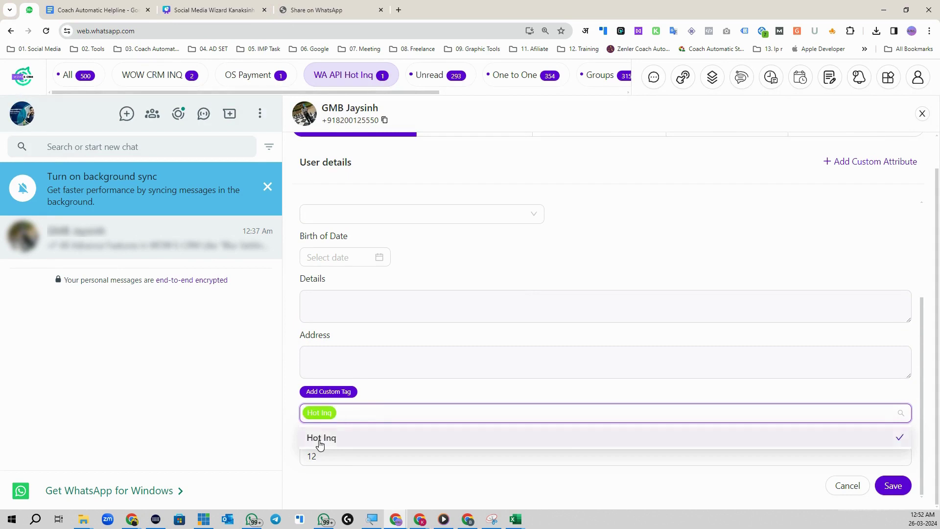
click(422, 395)
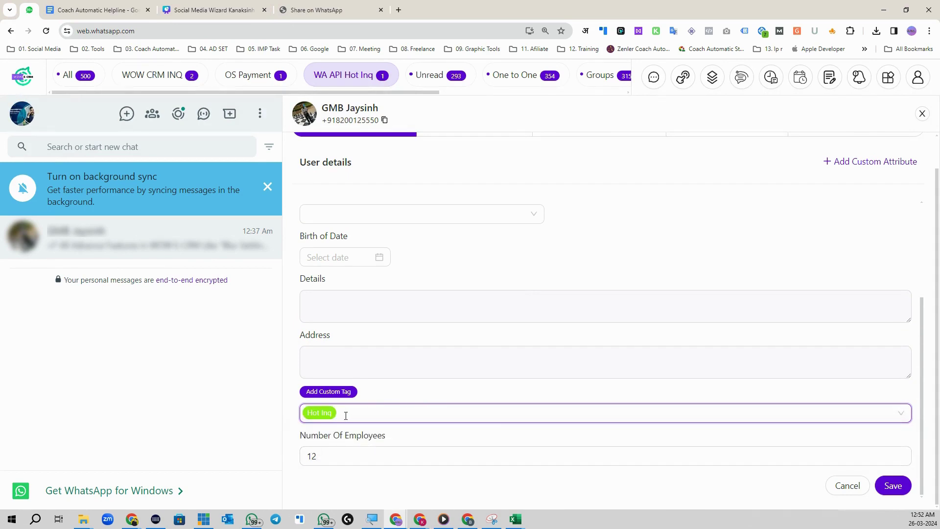
click(893, 485)
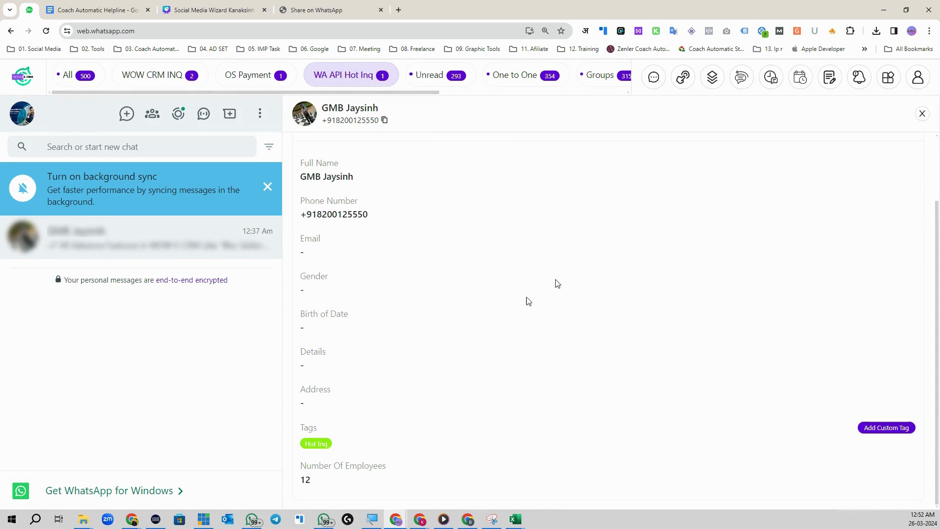
scroll(524, 301, up, 2)
click(888, 77)
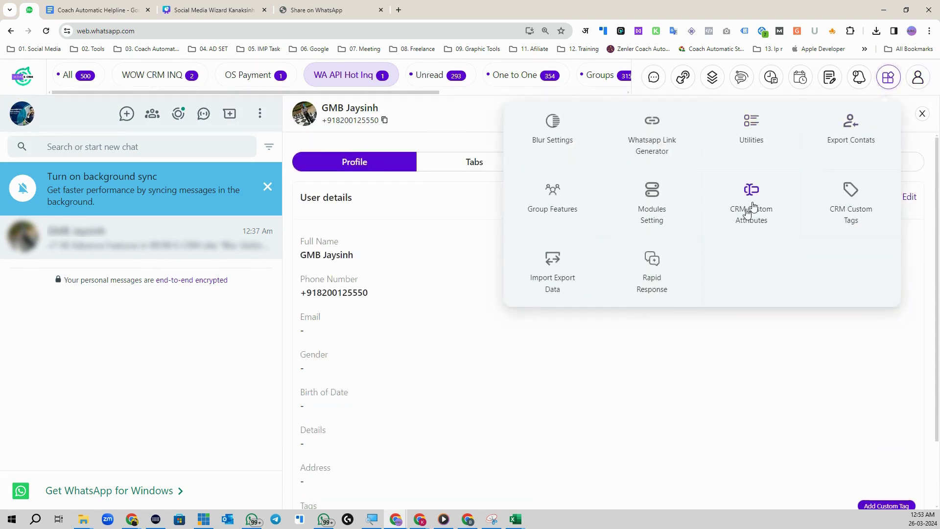
- Look through the custom attributes, custom tags, import/export settings and workflow, broadcast, template lists
click(769, 219)
click(533, 156)
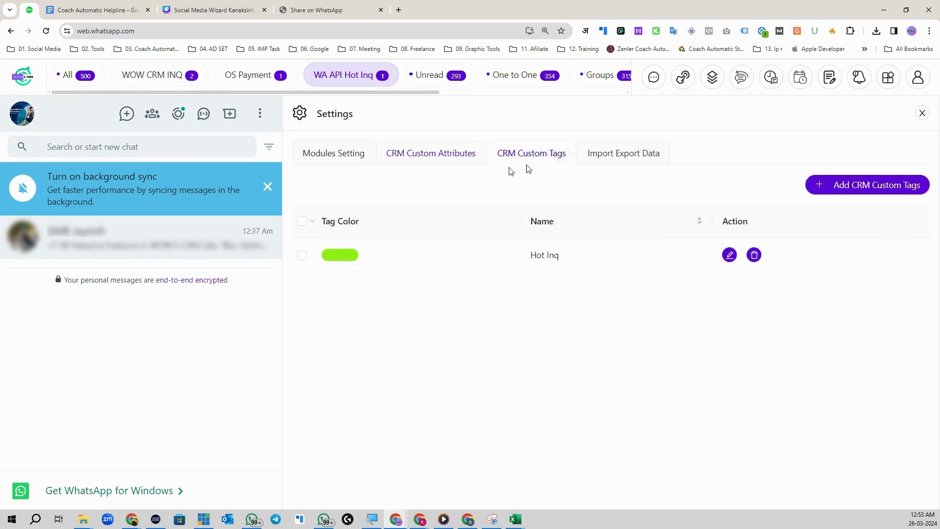
click(634, 155)
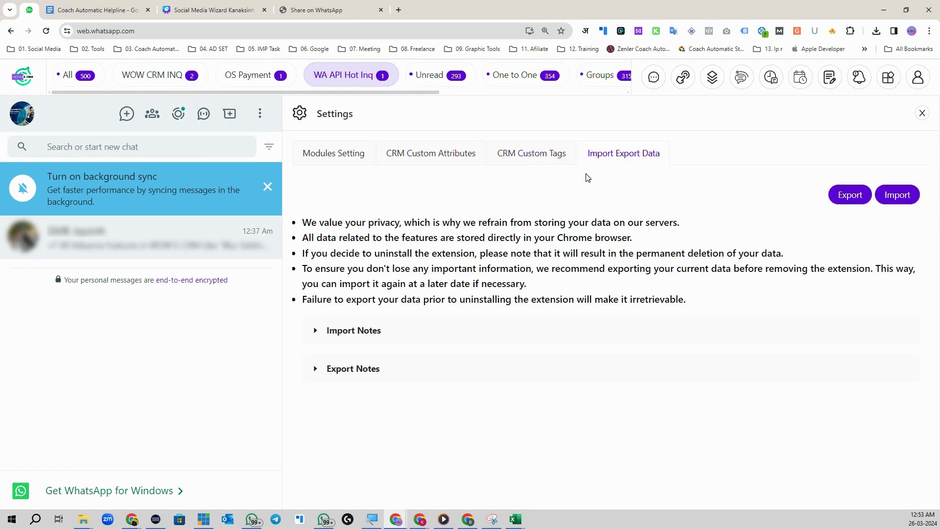
click(741, 77)
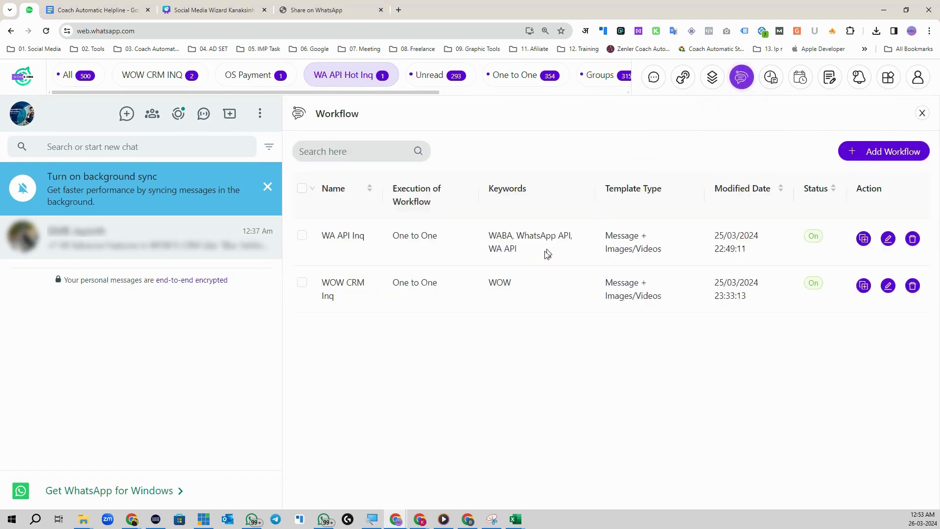
click(762, 86)
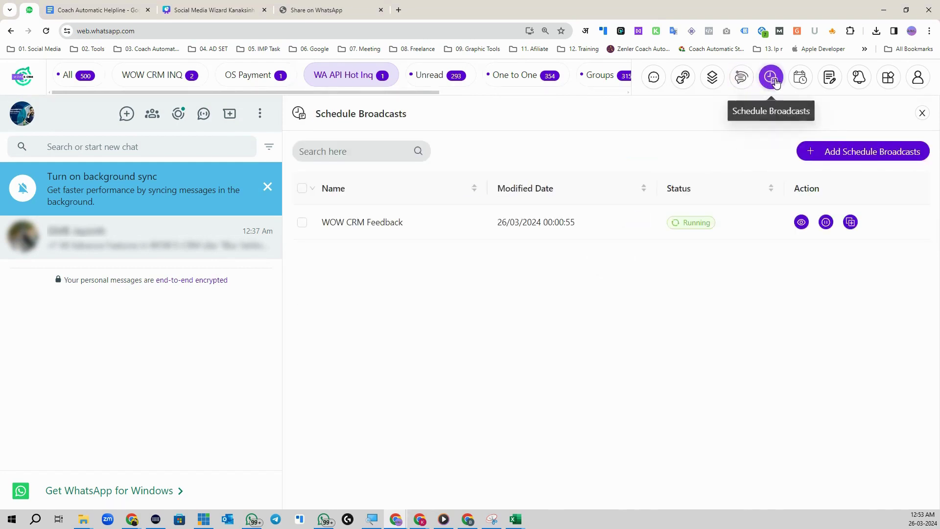
click(711, 86)
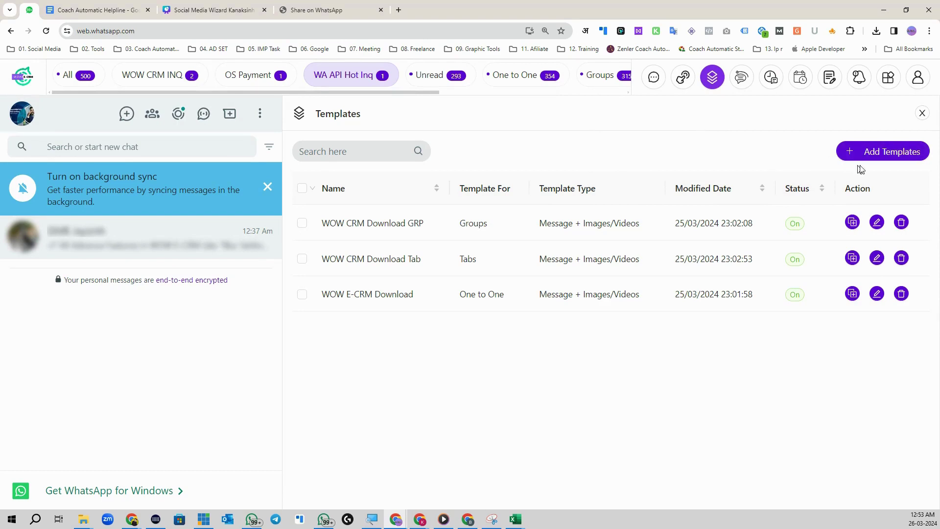
- In Import Export Data settings, expand Export Notes and open the Export dialog
click(888, 77)
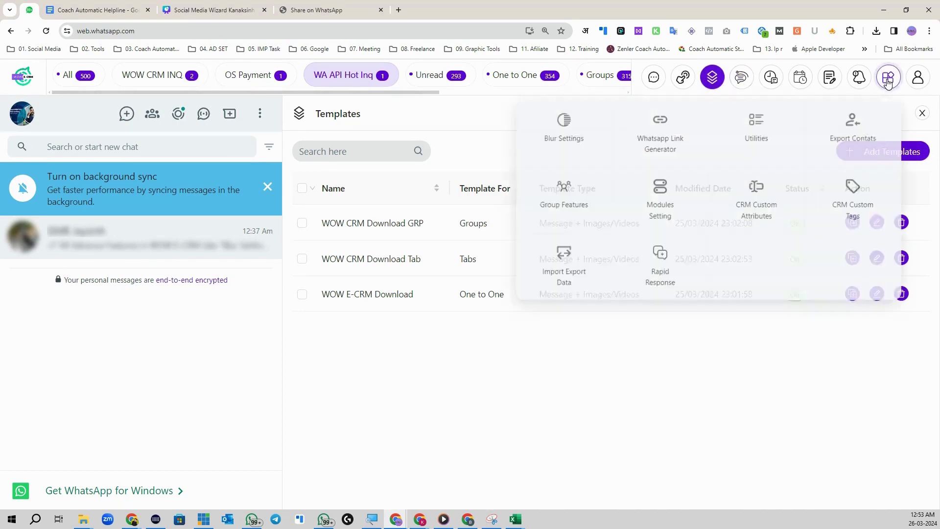
click(778, 205)
click(644, 153)
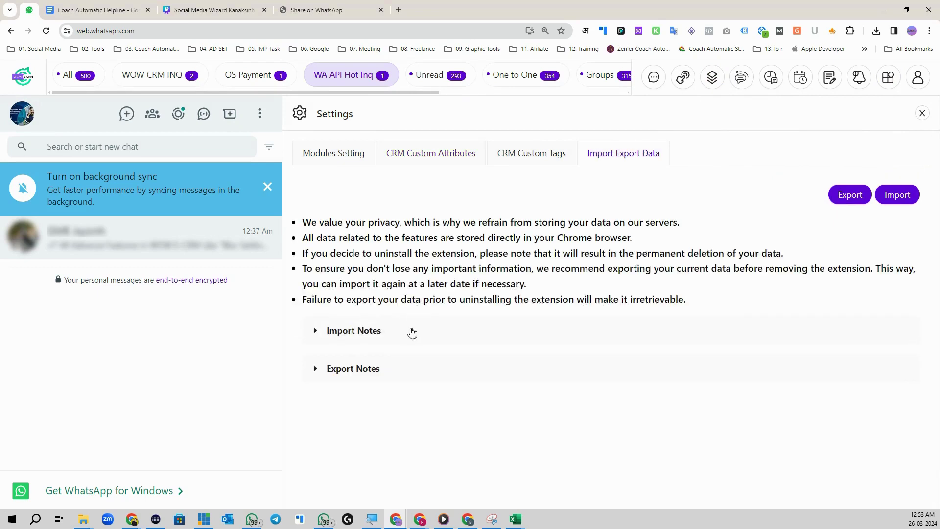
click(316, 374)
scroll(562, 378, down, 1)
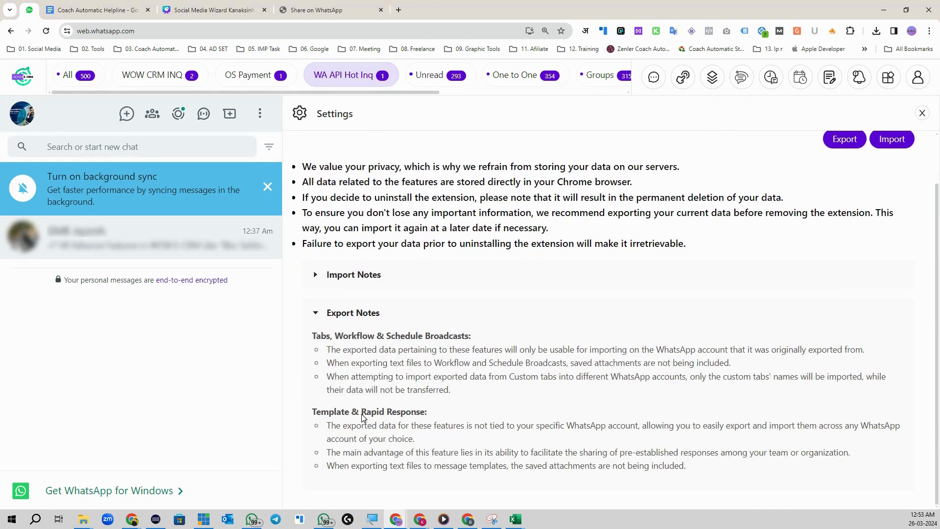
scroll(532, 361, up, 1)
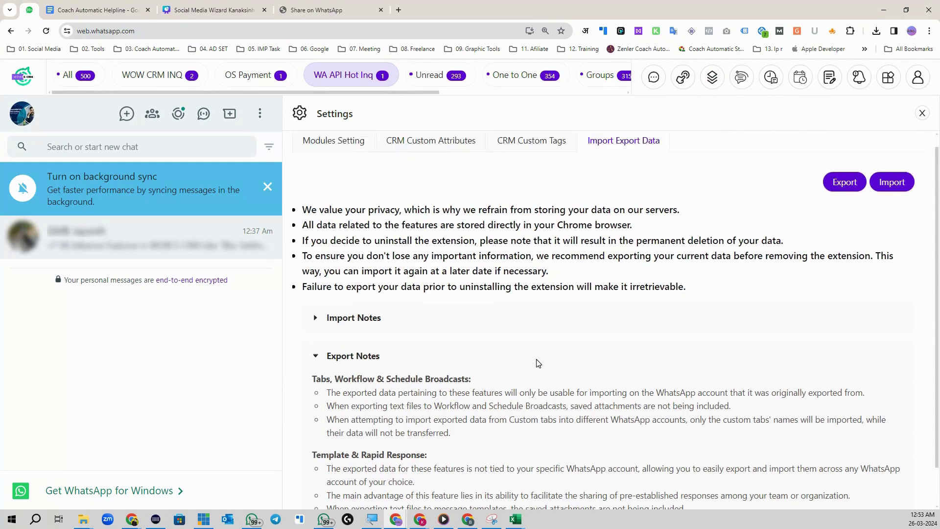
click(844, 195)
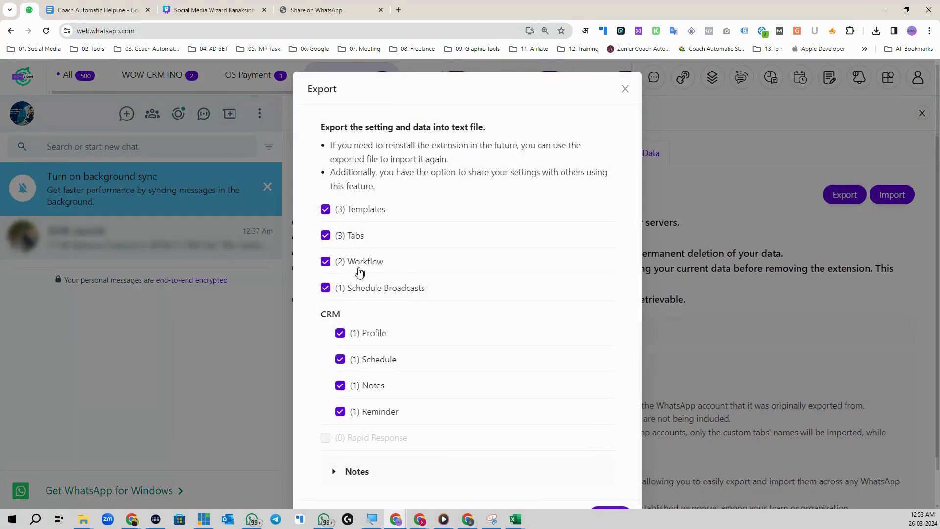
- Export all data and save the file in a new '04. Backup' folder under 07. WOW E CRM
scroll(381, 358, down, 1)
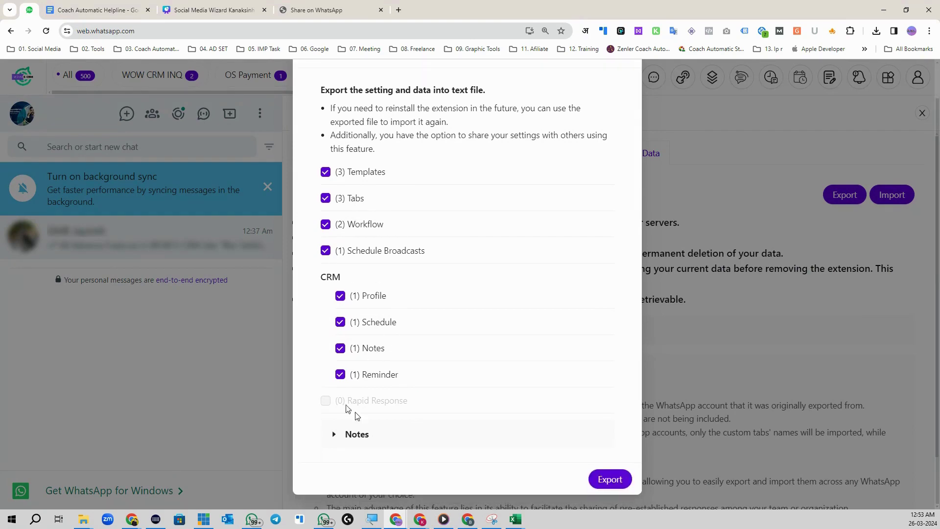
click(610, 478)
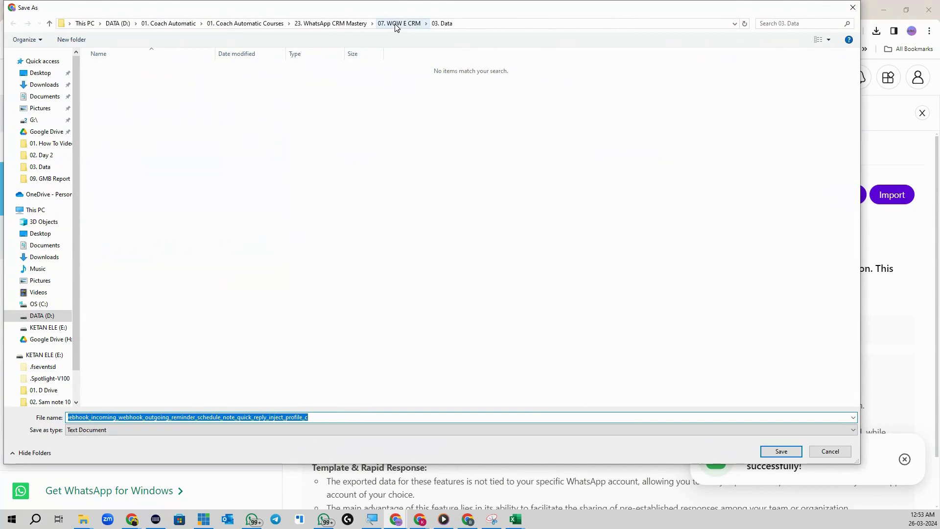
click(397, 24)
click(71, 39)
text(04)
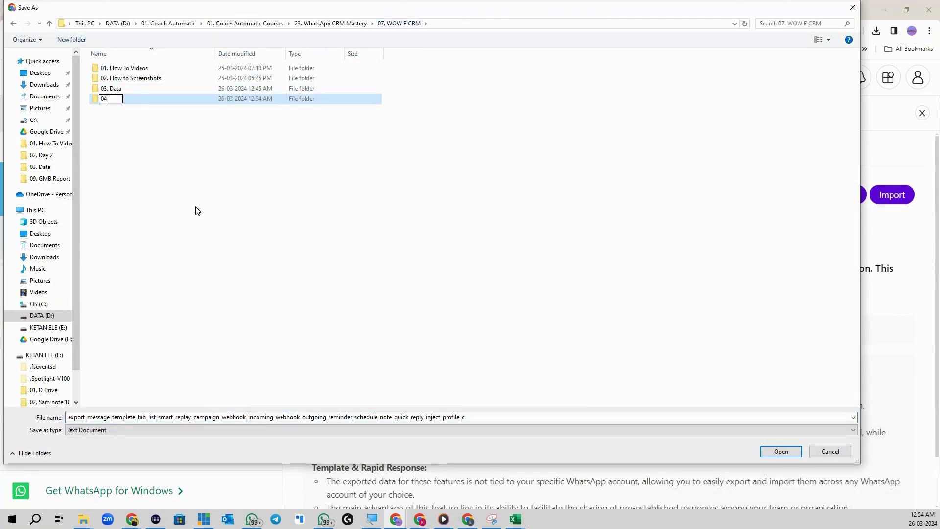
text(. Backup)
key(Return)
key(Return)
click(782, 451)
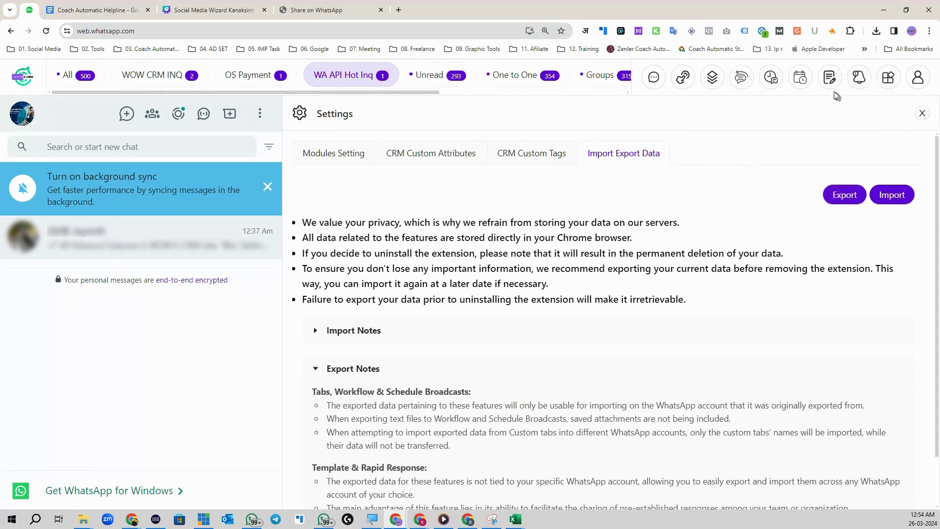
- Open the extension's Import Export Data settings and expand Import Notes
click(713, 77)
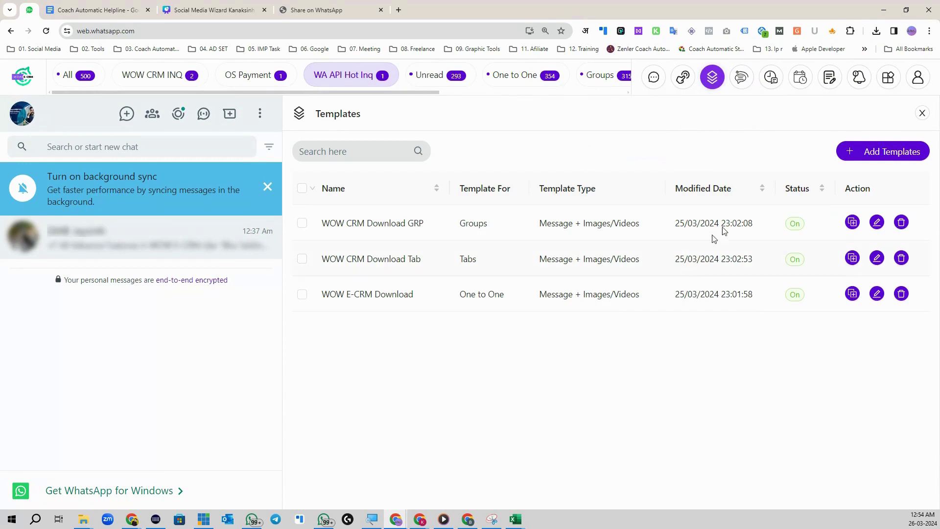
click(888, 77)
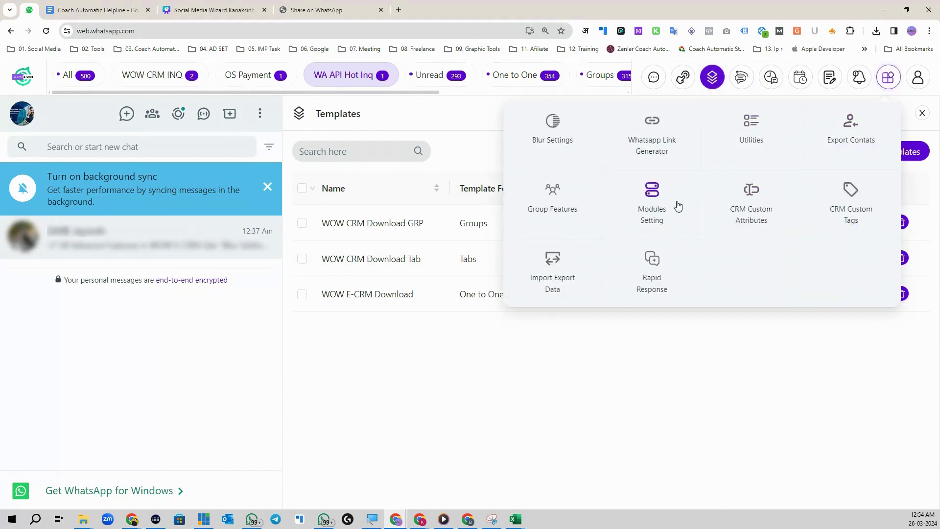
click(739, 215)
click(616, 162)
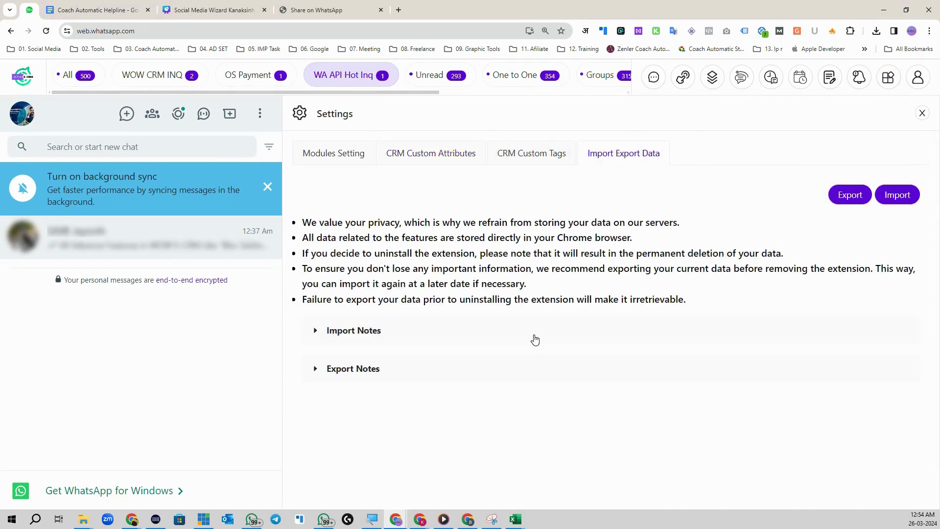
click(315, 330)
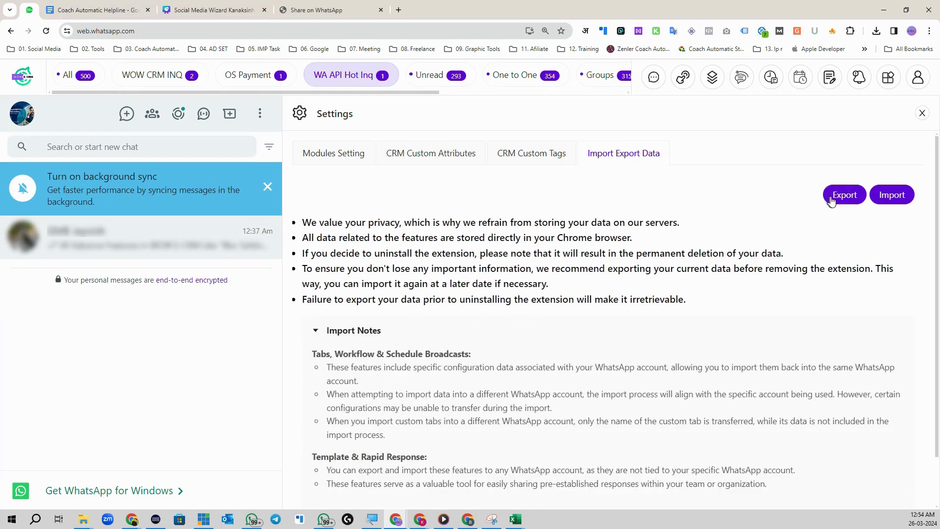
- Start an import, browse to the backup file in 04. Backup, then cancel without importing
click(892, 194)
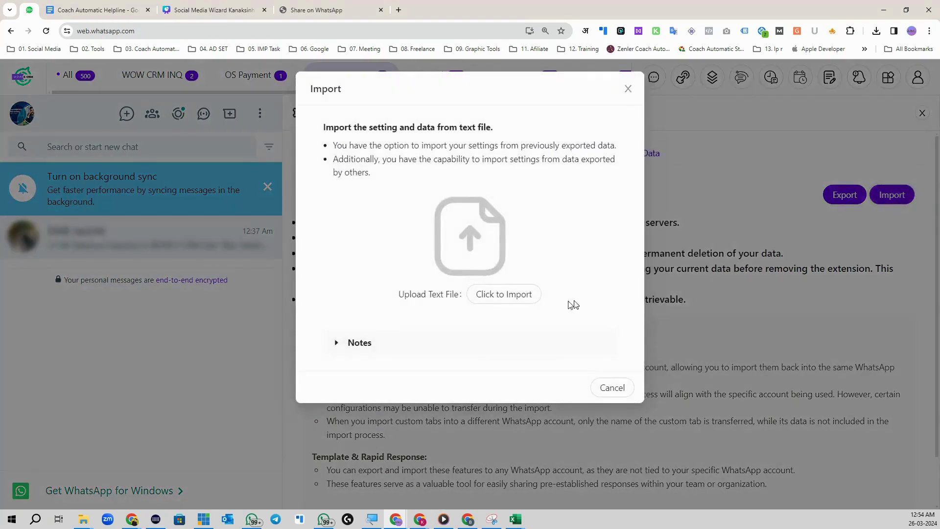
click(504, 293)
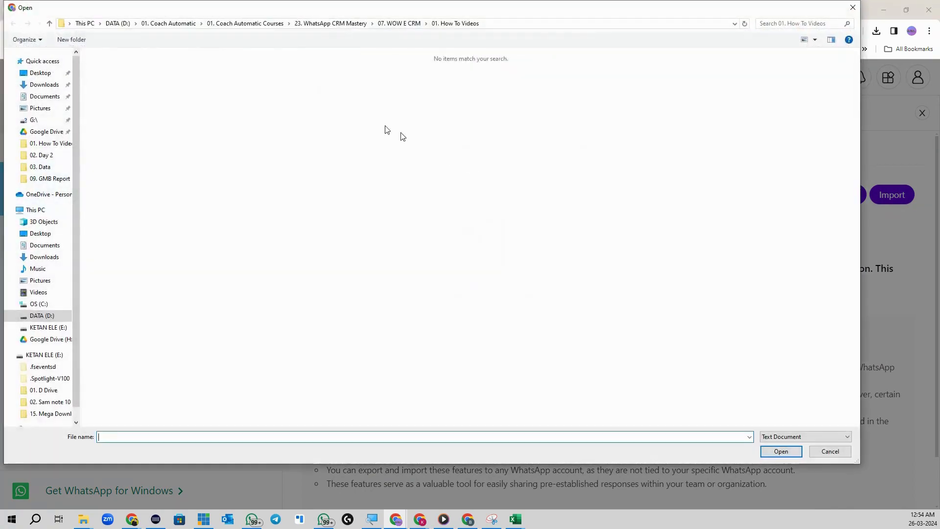
click(414, 25)
double_click(123, 99)
click(157, 68)
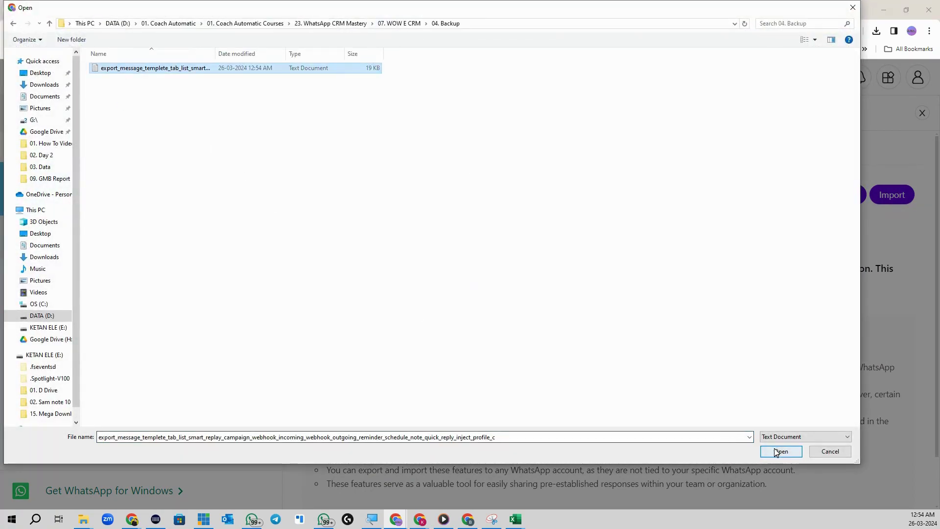
click(827, 450)
click(629, 89)
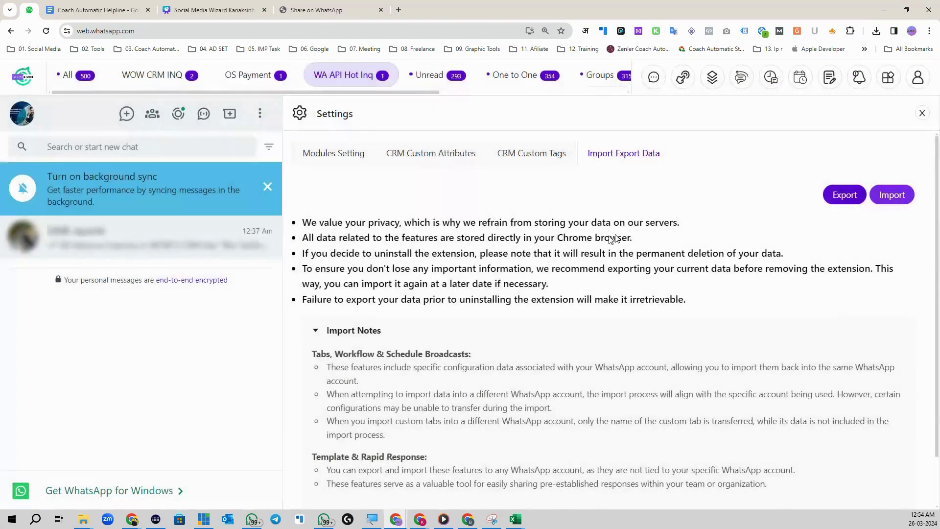
- Browse the Templates, Schedule Broadcasts and Workflow lists, then open the empty Rapid Response list
click(715, 84)
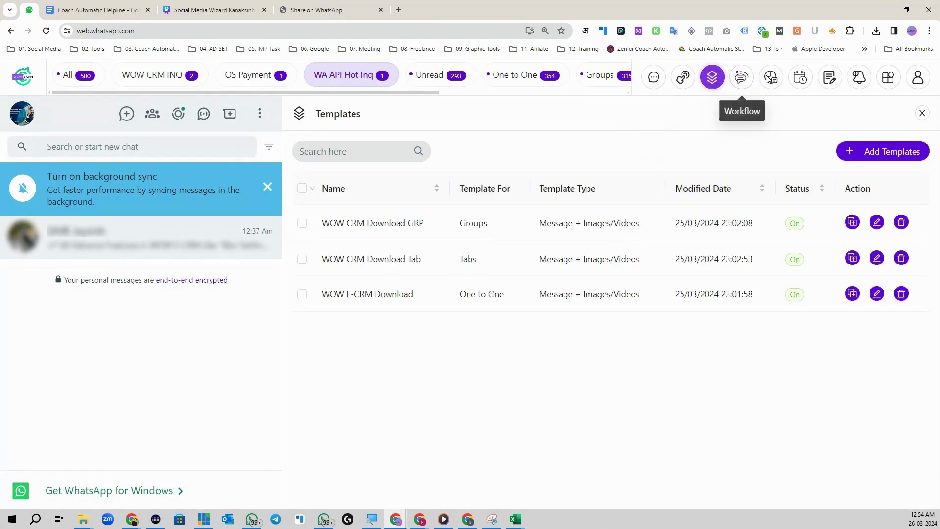
click(769, 81)
click(743, 83)
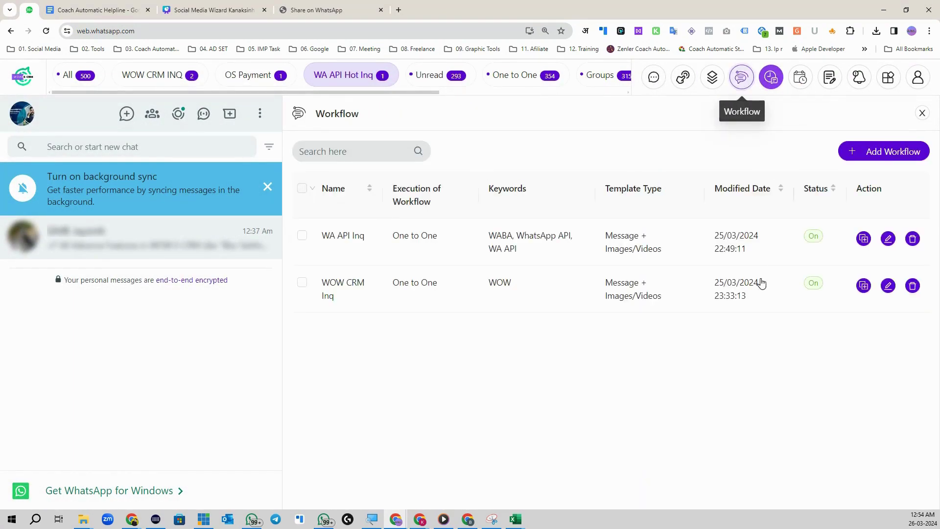
click(923, 77)
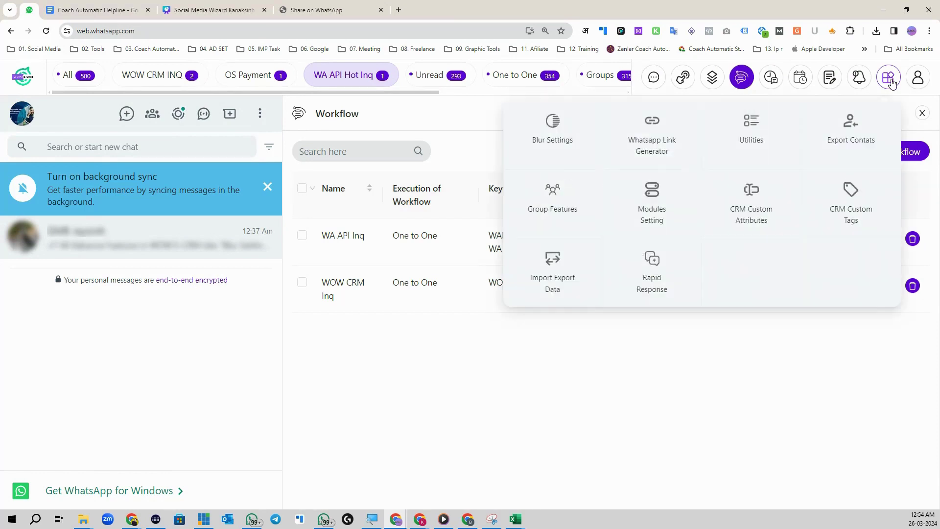
click(750, 189)
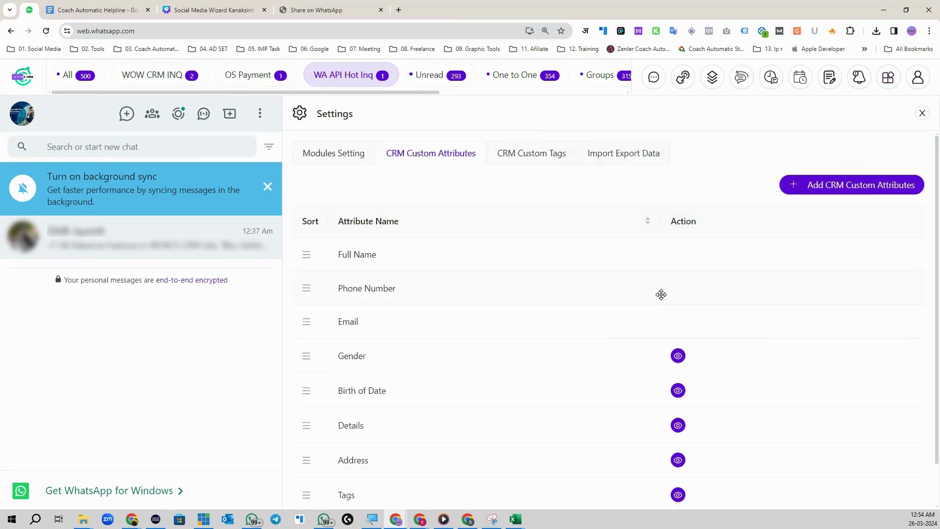
click(634, 154)
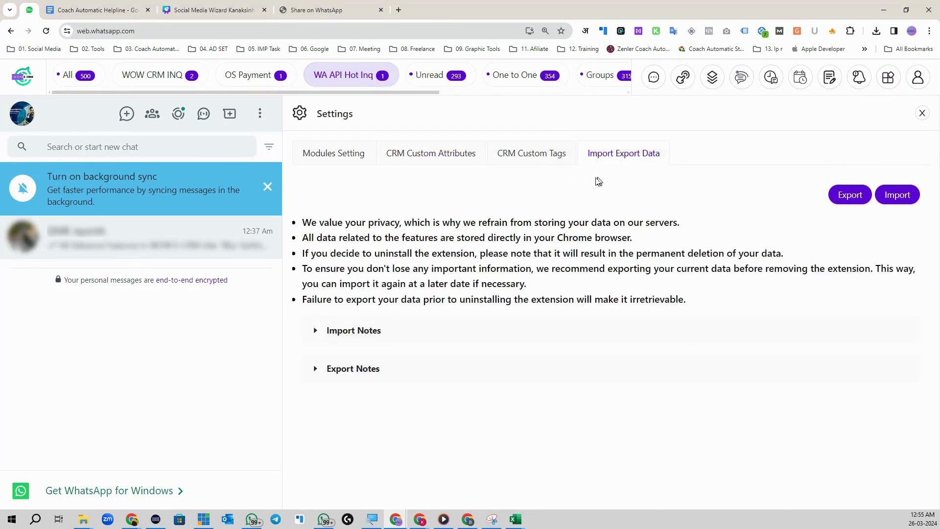
click(888, 77)
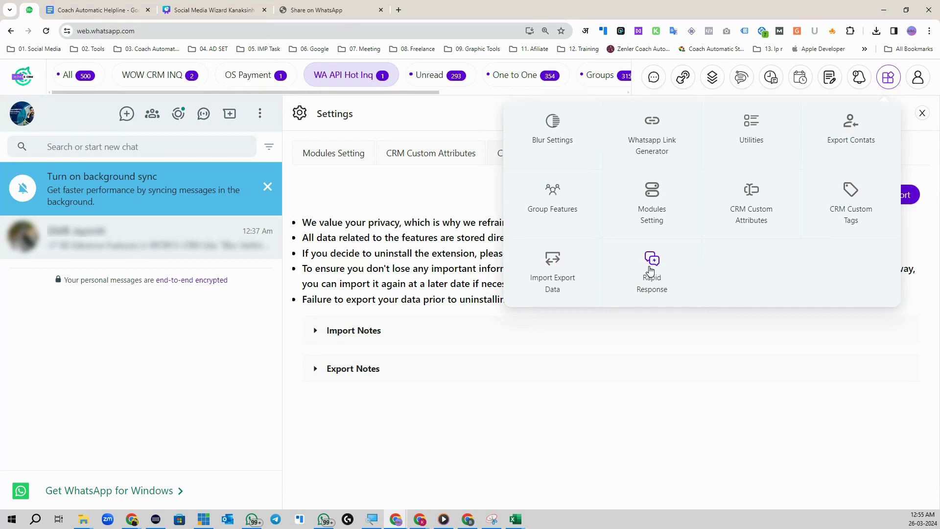
click(651, 264)
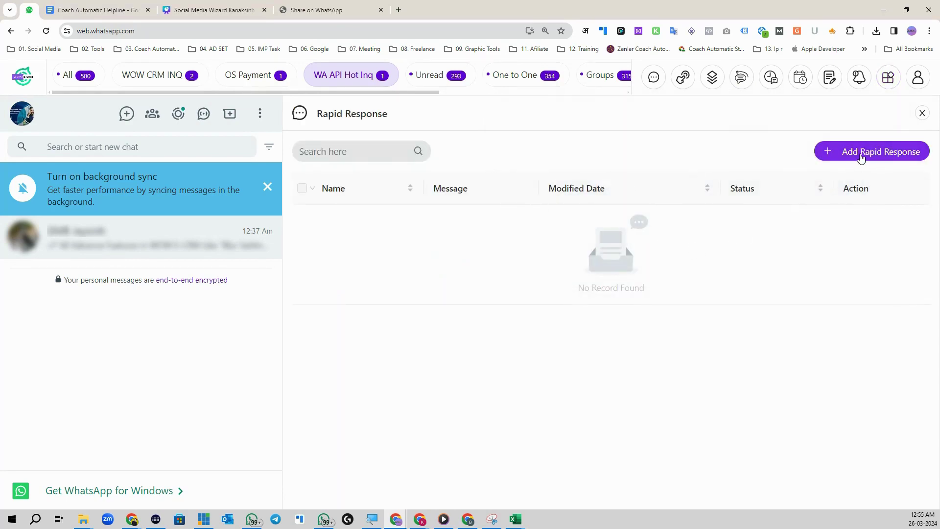
- Add a new rapid response and clear the pasted wa.me link from its message
click(861, 152)
right_click(707, 203)
click(713, 310)
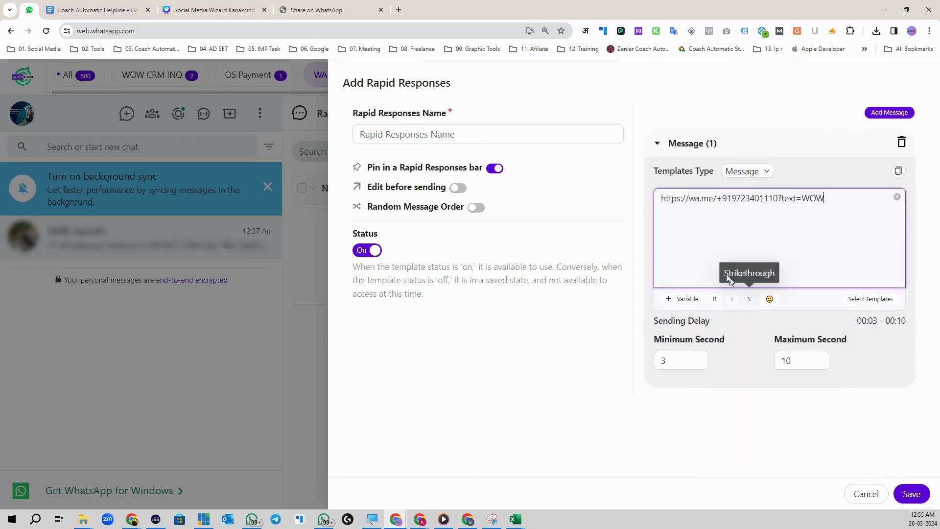
key(ctrl+a)
key(BackSpace)
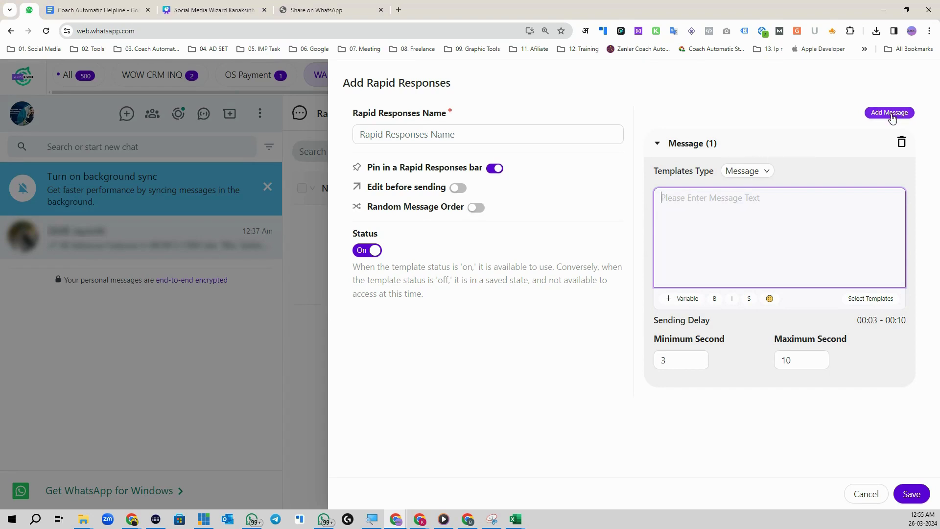
- Name it 'WOW Inq Answer', leave Edit before sending off, and set type Message + Images/Videos
click(381, 134)
click(382, 135)
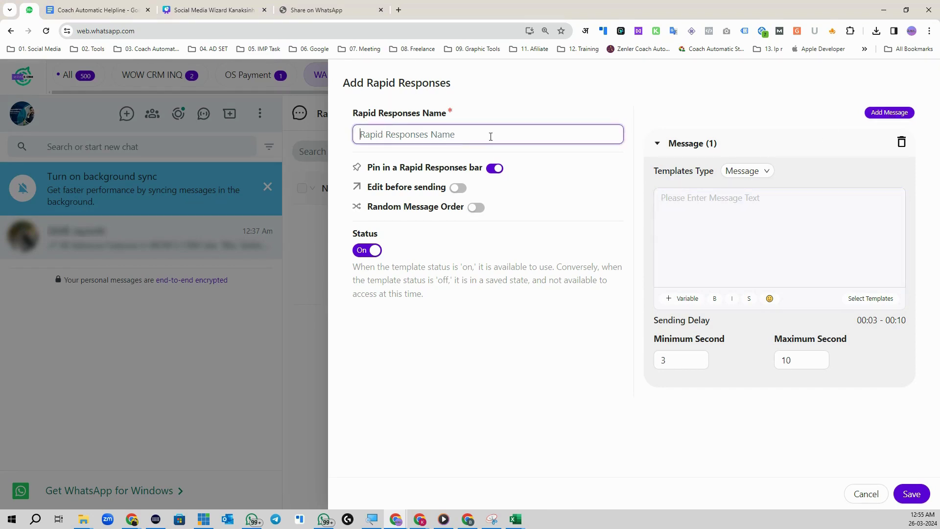
text(WOW Inq Answer)
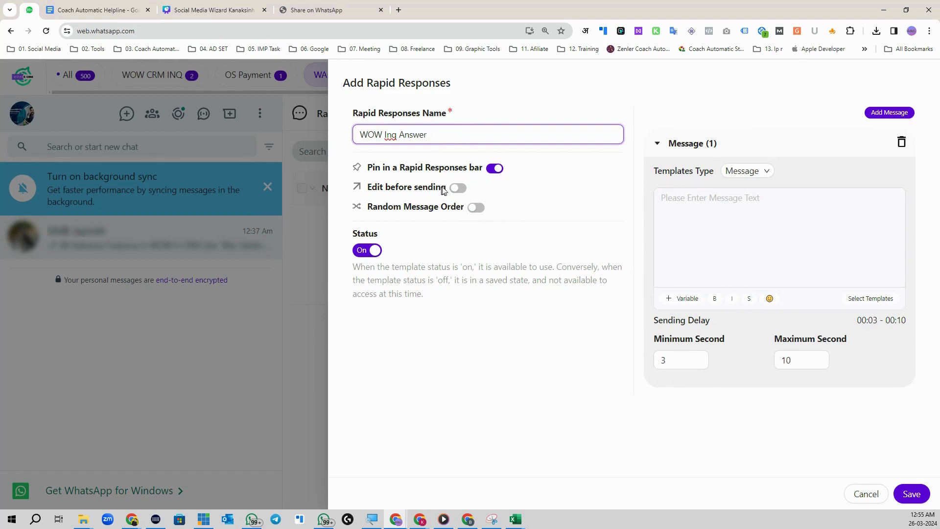
click(458, 189)
click(456, 189)
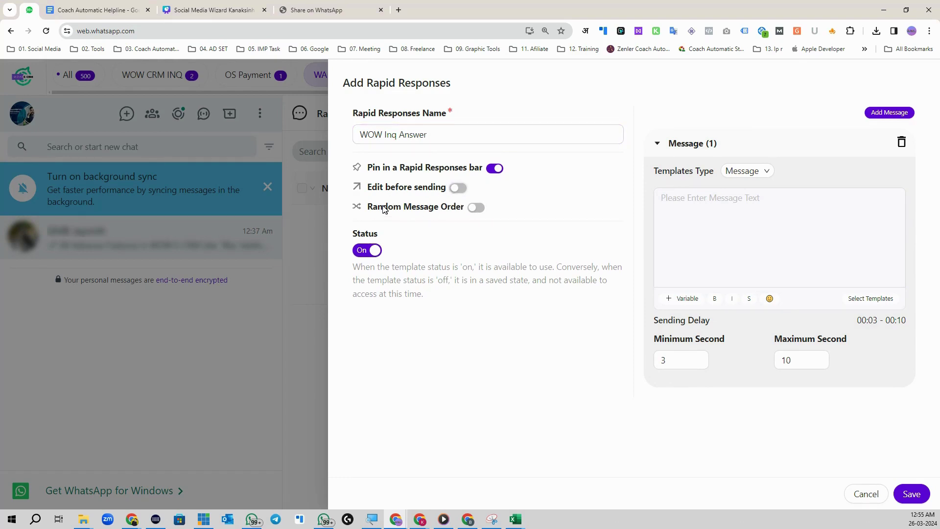
click(733, 239)
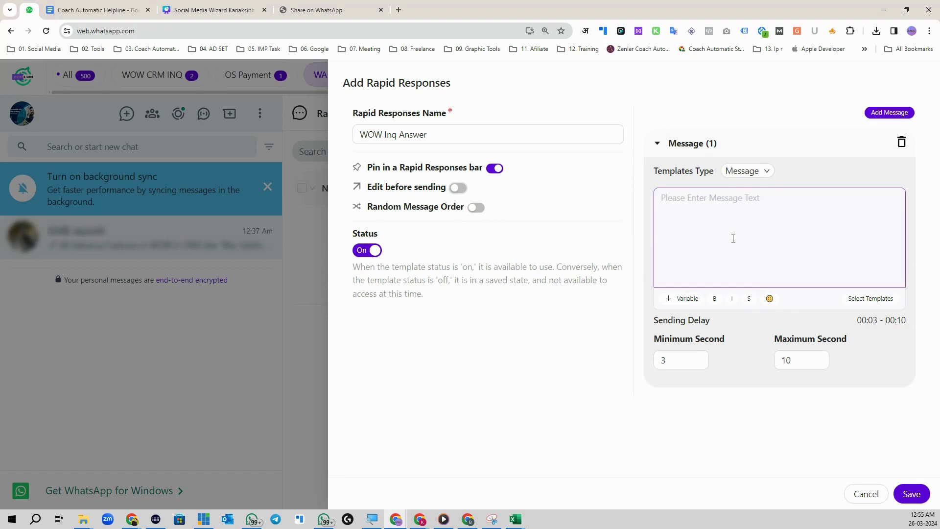
click(757, 179)
click(765, 213)
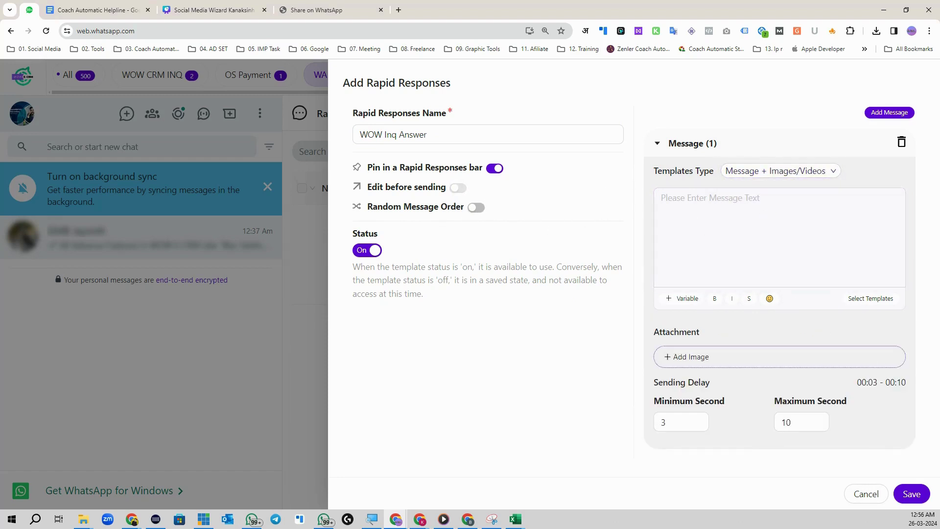
key(alt+Tab)
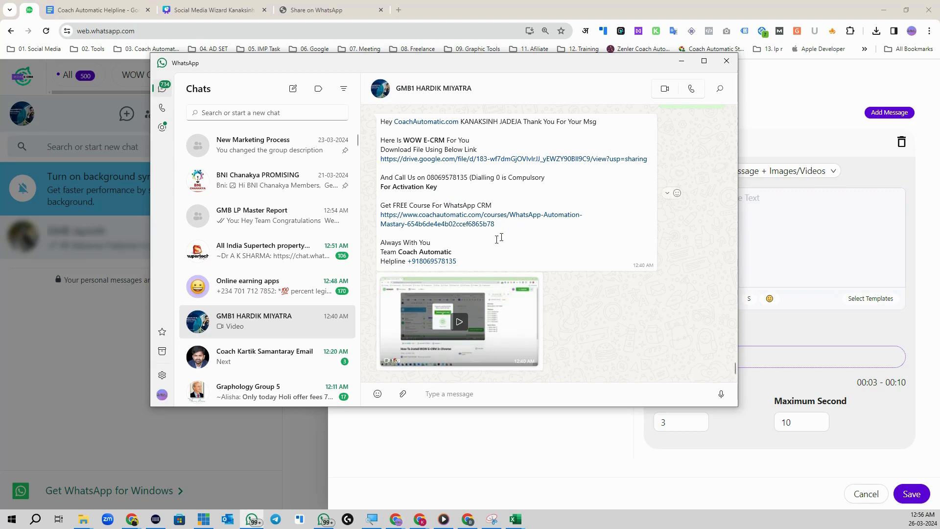
drag(458, 262, 376, 115)
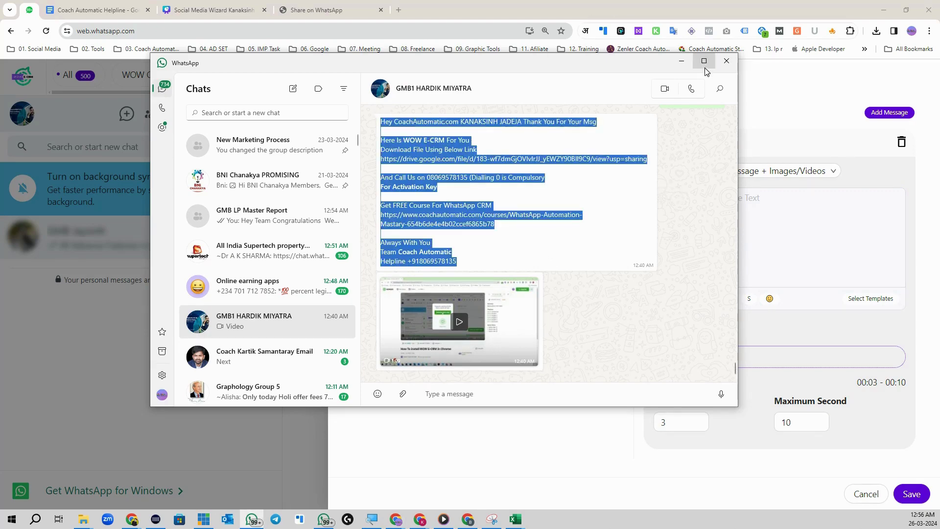
click(681, 61)
click(718, 251)
key(ctrl+v)
scroll(737, 230, up, 5)
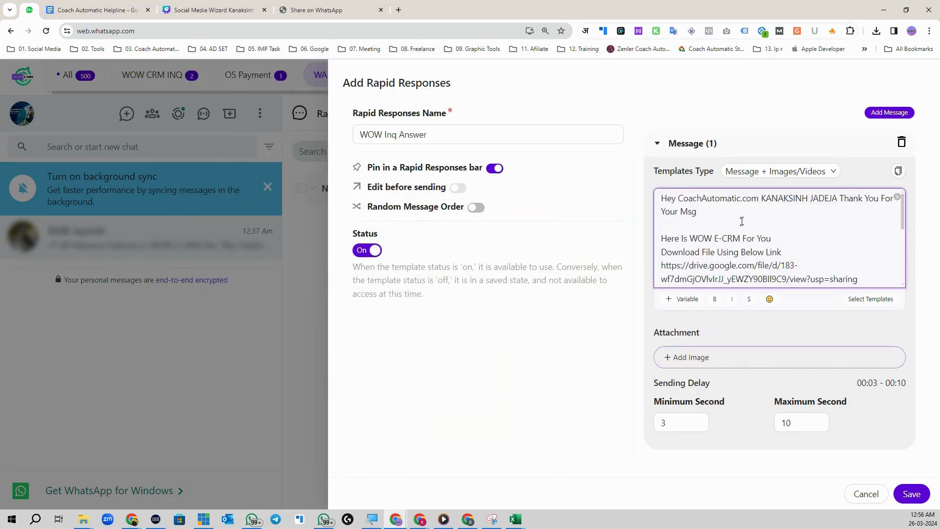
drag(838, 198, 676, 198)
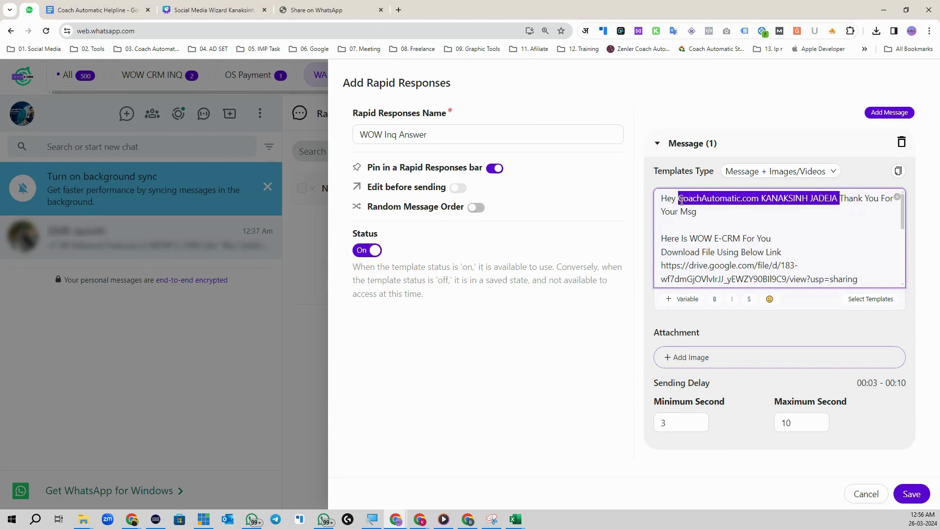
key(BackSpace)
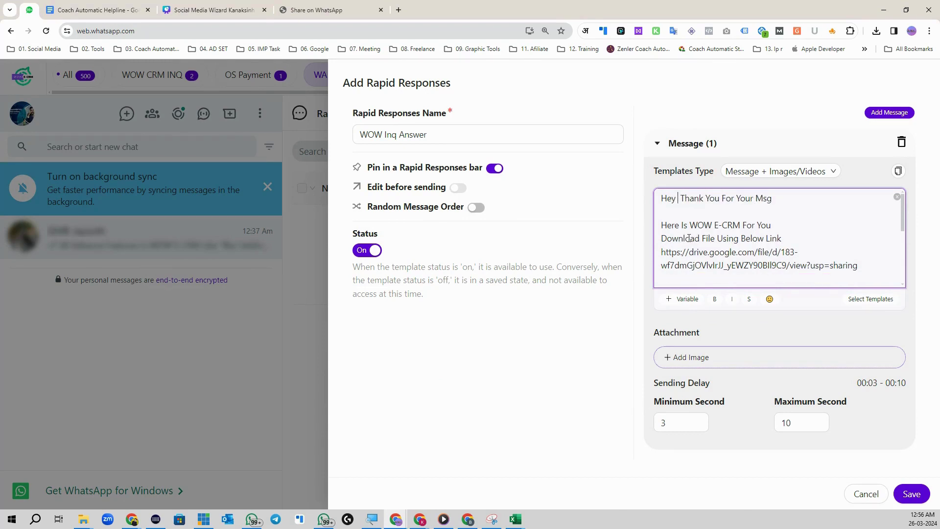
click(682, 299)
scroll(734, 245, down, 5)
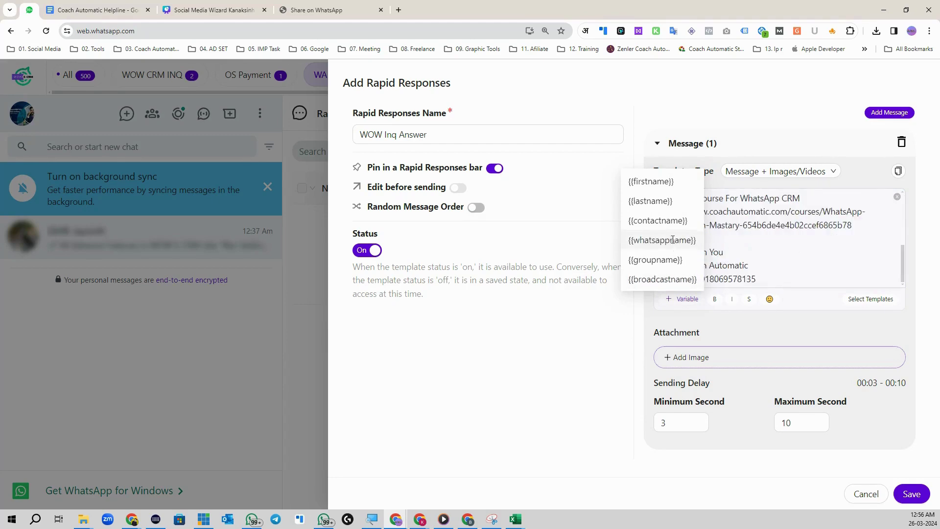
scroll(727, 225, up, 5)
- Attach How-To-Download-WOW-E-CRM.mp4, save the WOW Inq Answer response, and close the list
click(711, 367)
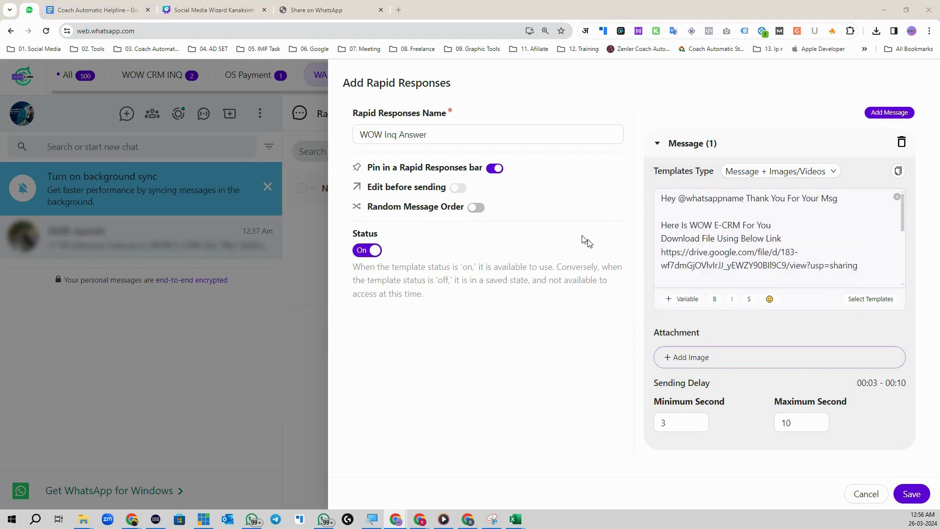
click(115, 87)
click(781, 449)
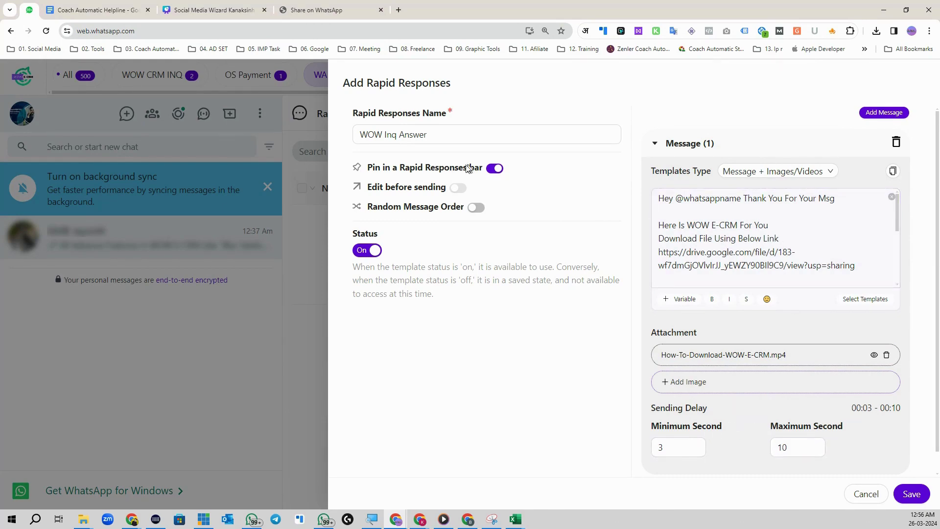
click(911, 493)
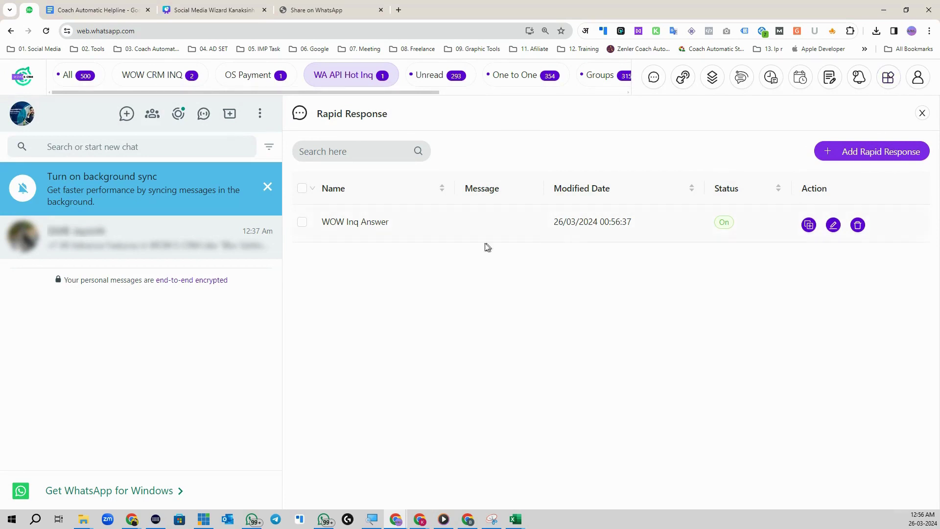
click(922, 113)
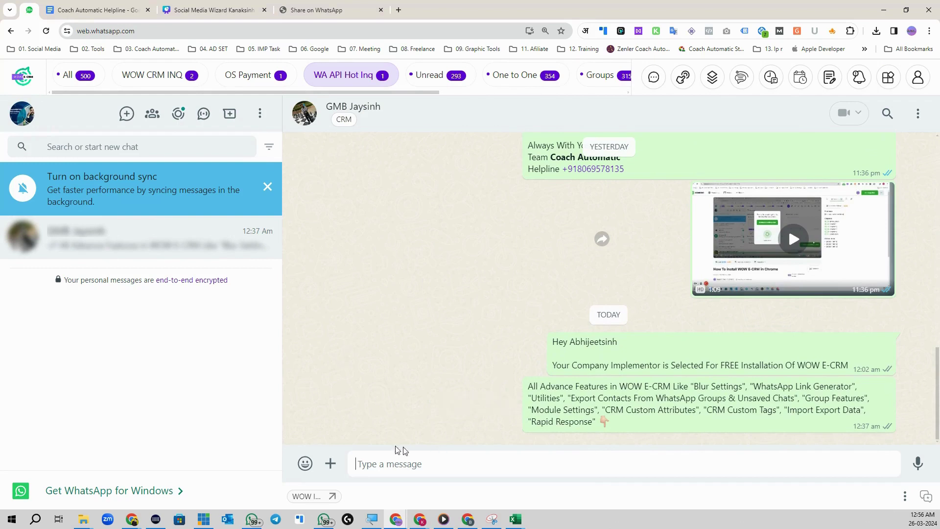
- Send the WOW Inq Answer quick reply, greeting text and video, into the open chat
click(396, 459)
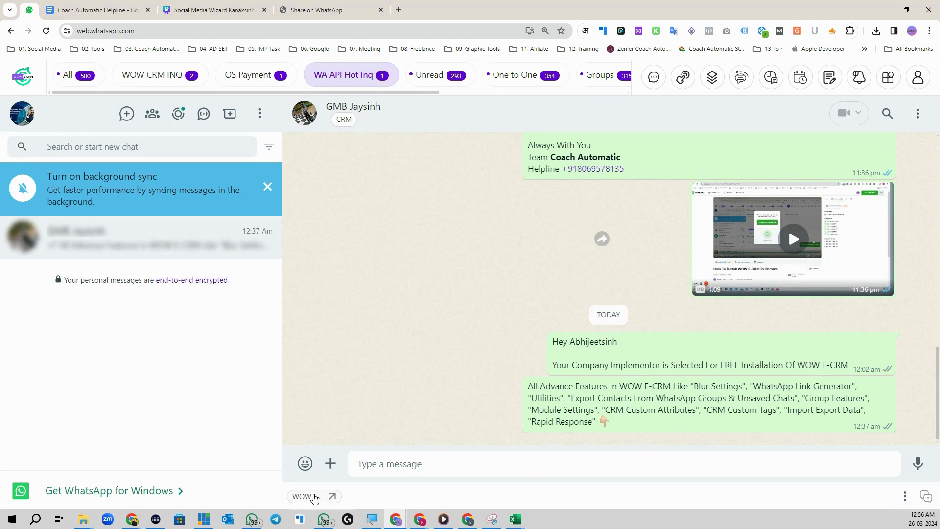
click(315, 498)
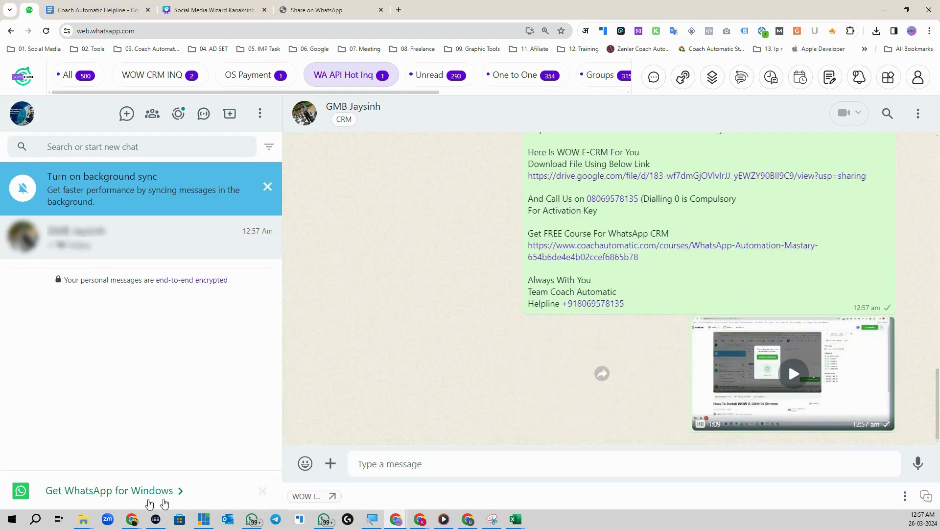
scroll(567, 309, up, 4)
- Select the sent greeting line and CoachAutomatic.com link, then bring up the CRM features panel
drag(531, 326, 766, 338)
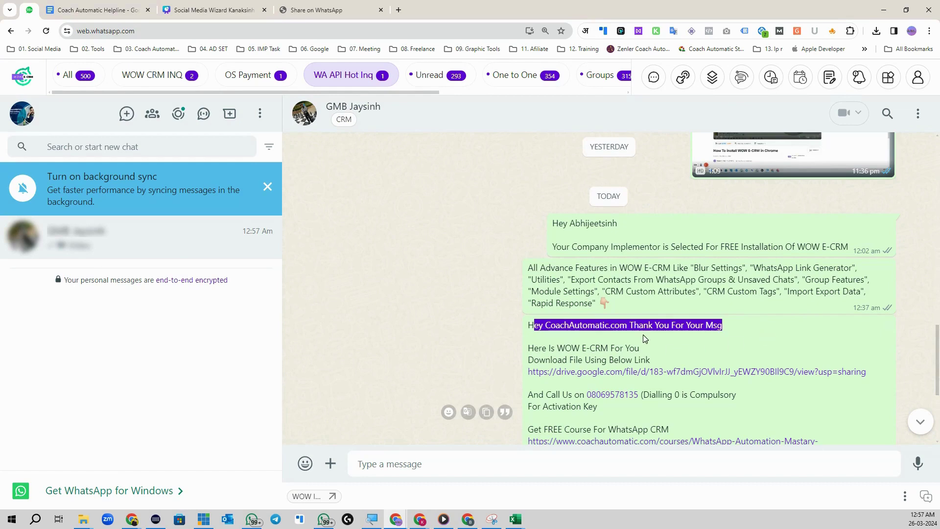
click(620, 331)
double_click(620, 331)
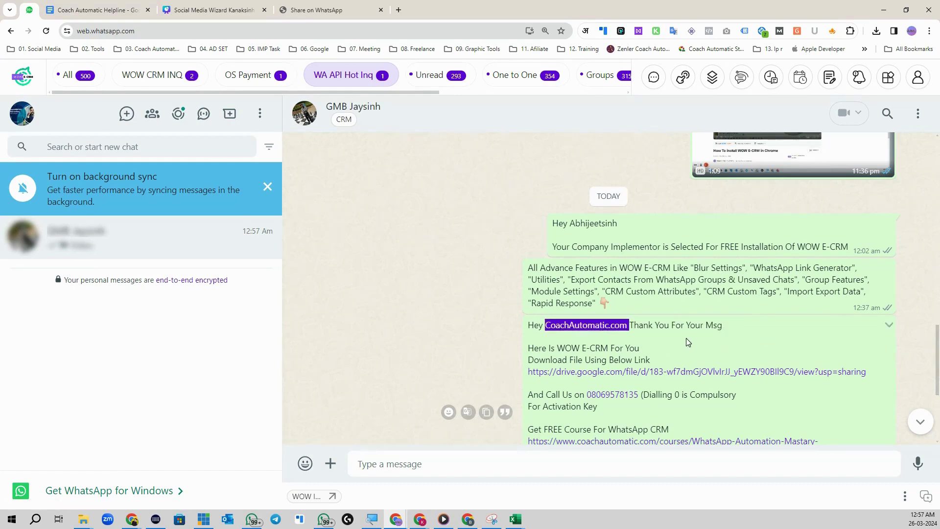
scroll(686, 338, down, 1)
scroll(684, 343, down, 3)
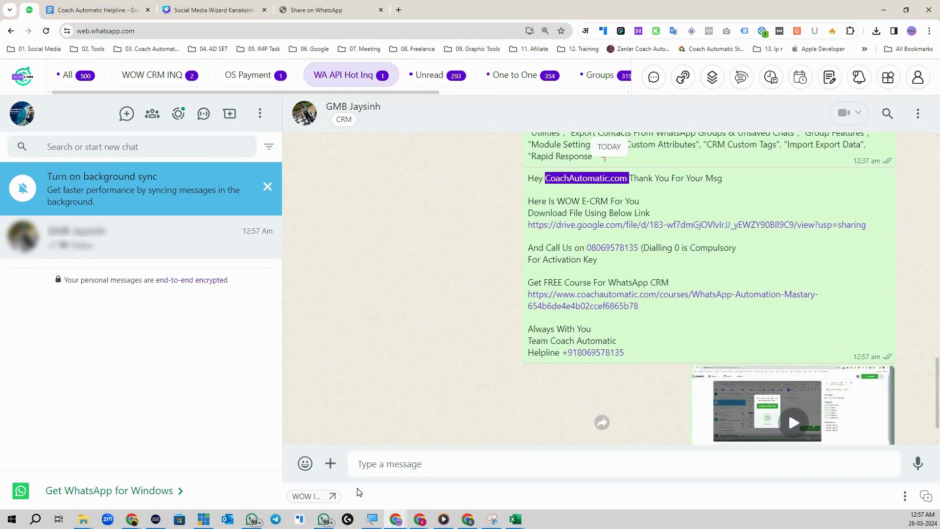
click(888, 77)
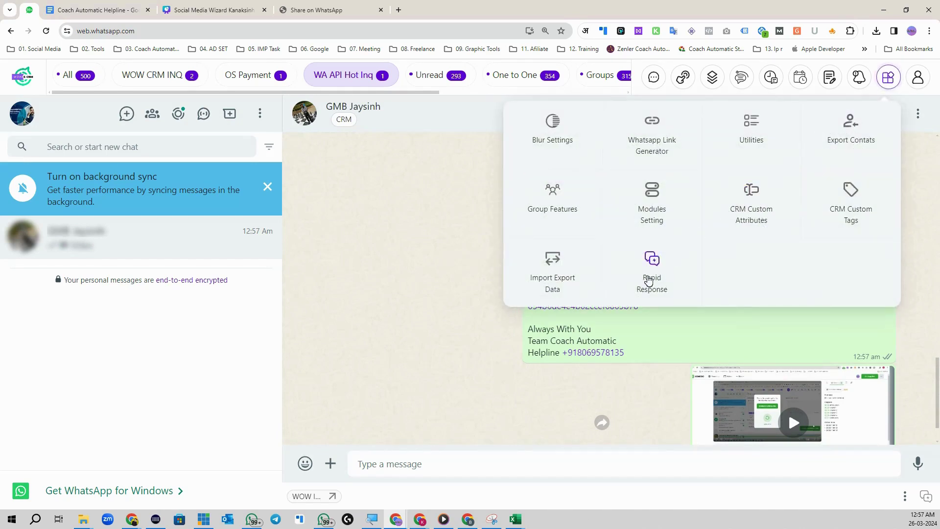
- Close the features panel, start and discard a new rapid response, then close the Rapid Response list
click(602, 497)
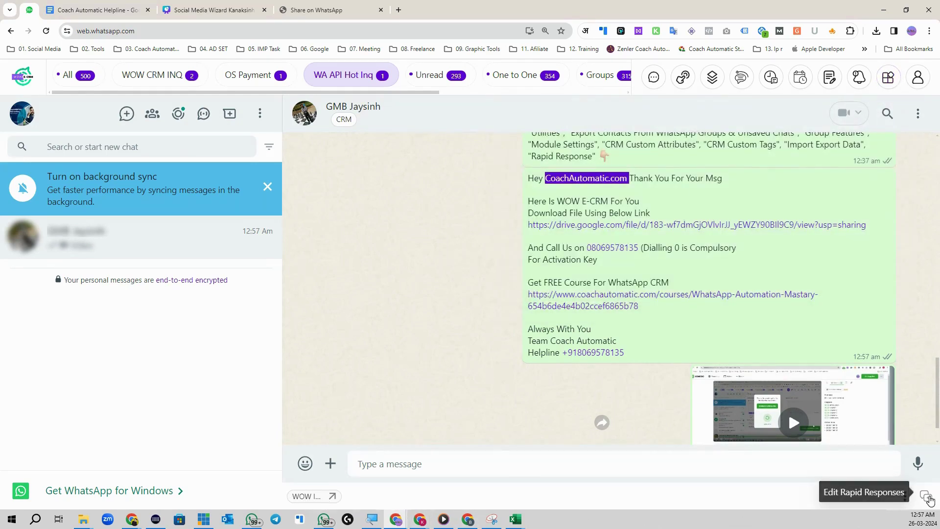
click(927, 498)
click(860, 153)
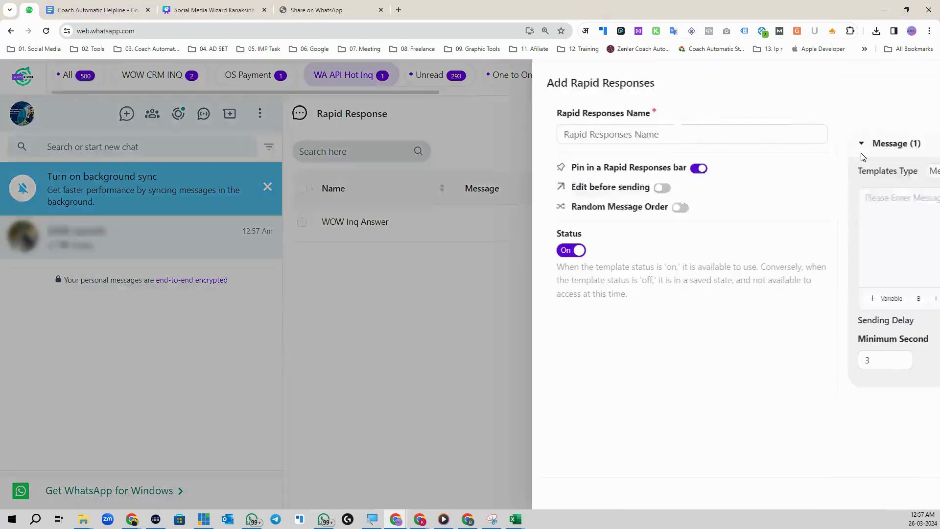
click(430, 136)
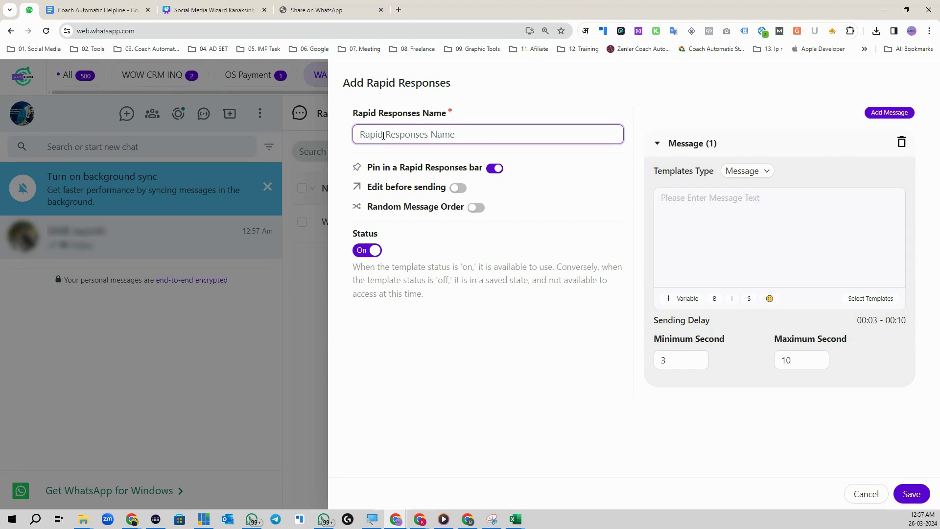
click(674, 204)
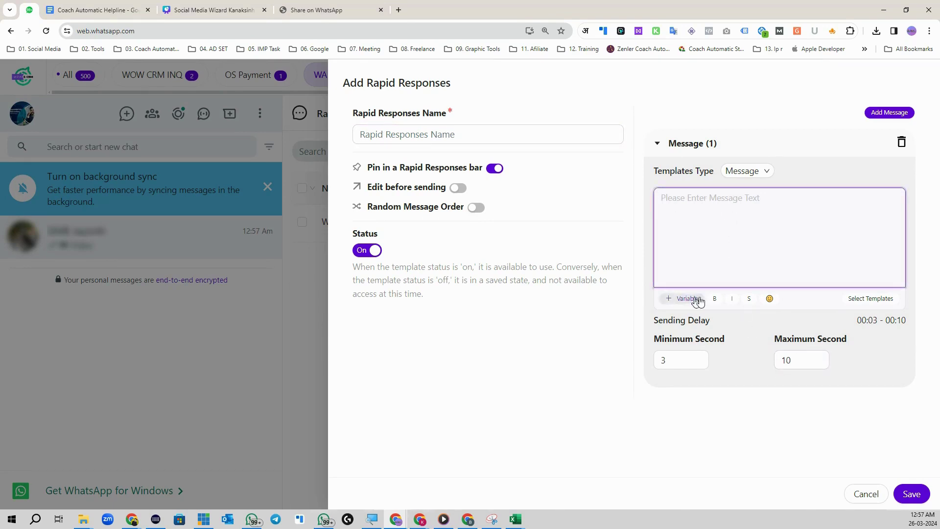
click(882, 497)
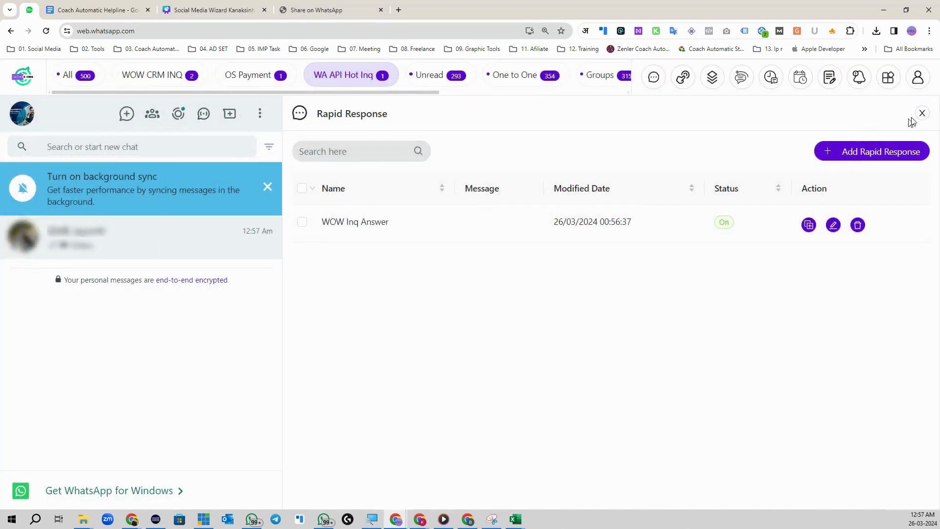
click(921, 114)
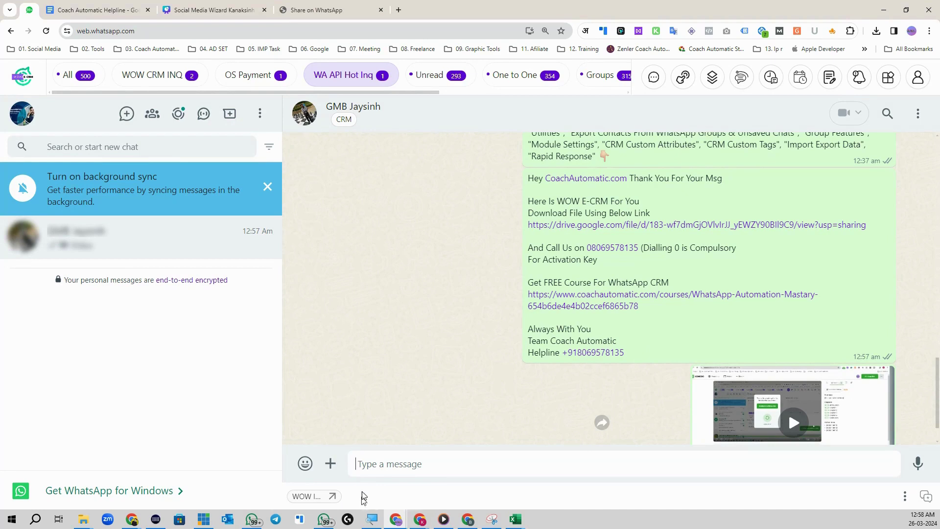
scroll(603, 426, down, 1)
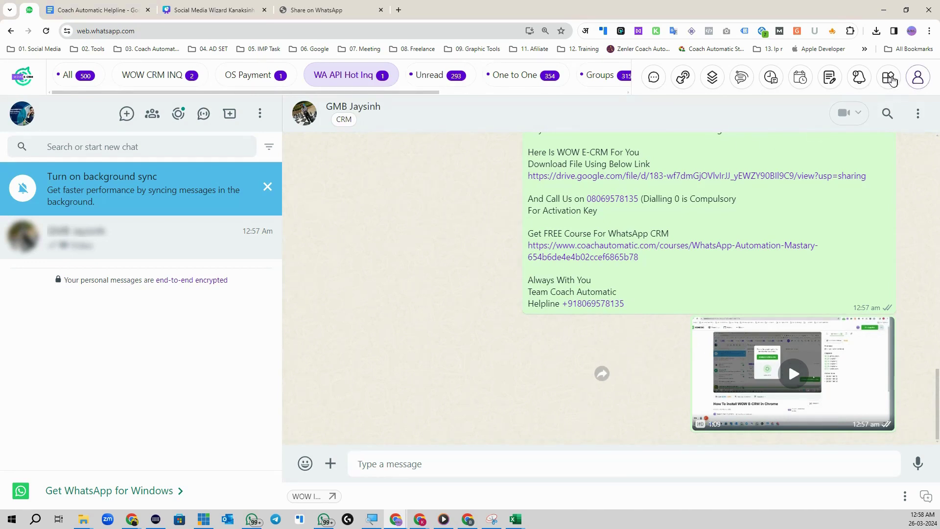
- Open the contact's CRM panel and view its Profile details
click(889, 79)
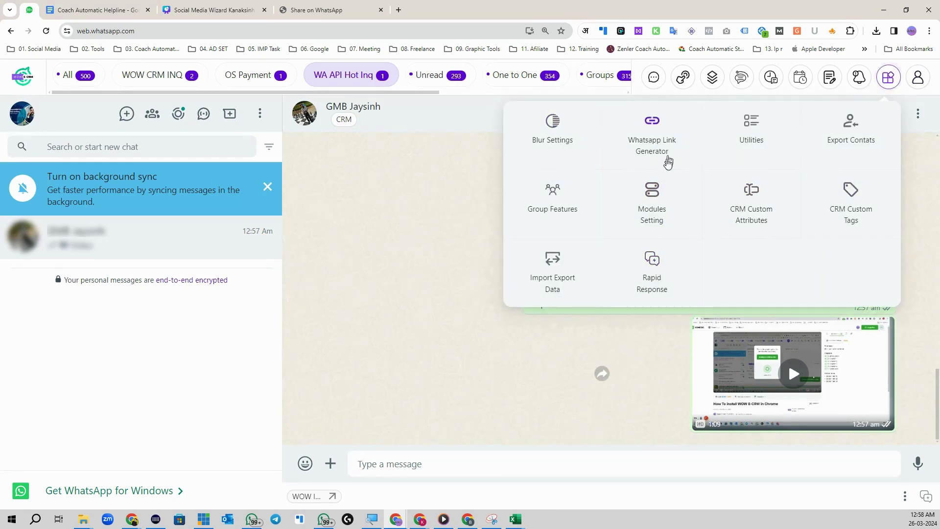
click(399, 185)
click(345, 119)
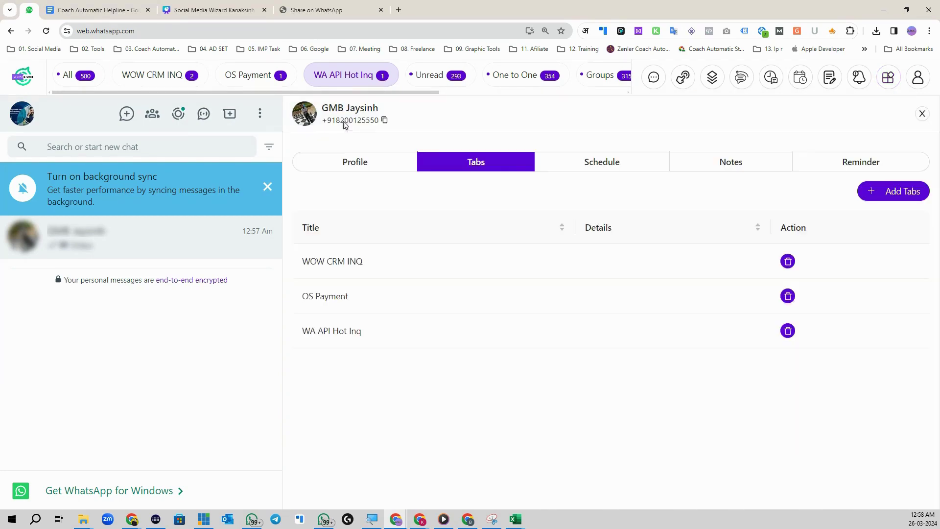
click(362, 168)
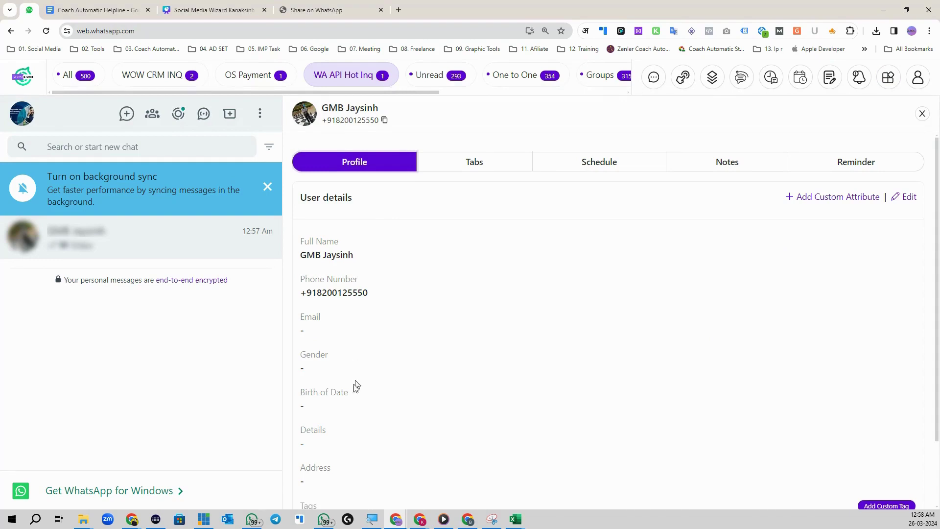
scroll(356, 377, down, 2)
scroll(583, 337, up, 2)
- Start a Plain Text custom attribute, discard it, close Settings and reopen the contact's CRM panel
click(811, 198)
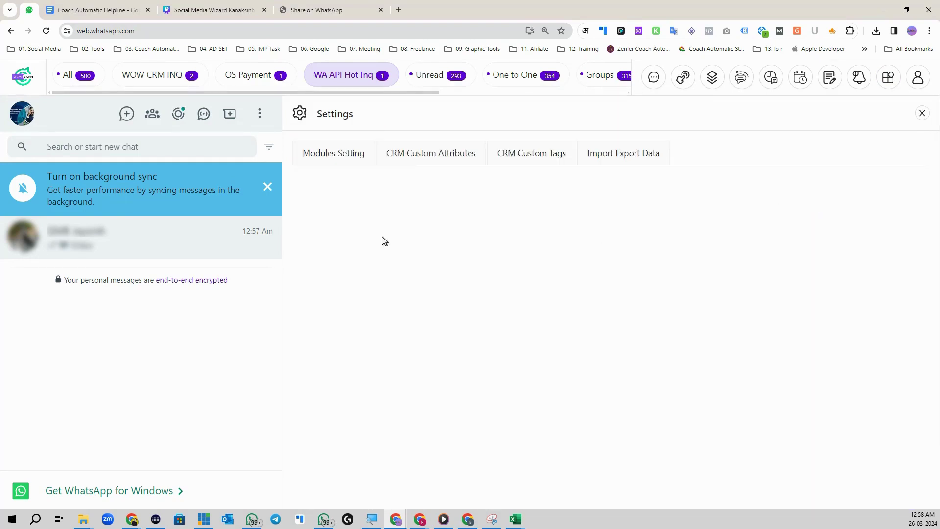
click(427, 158)
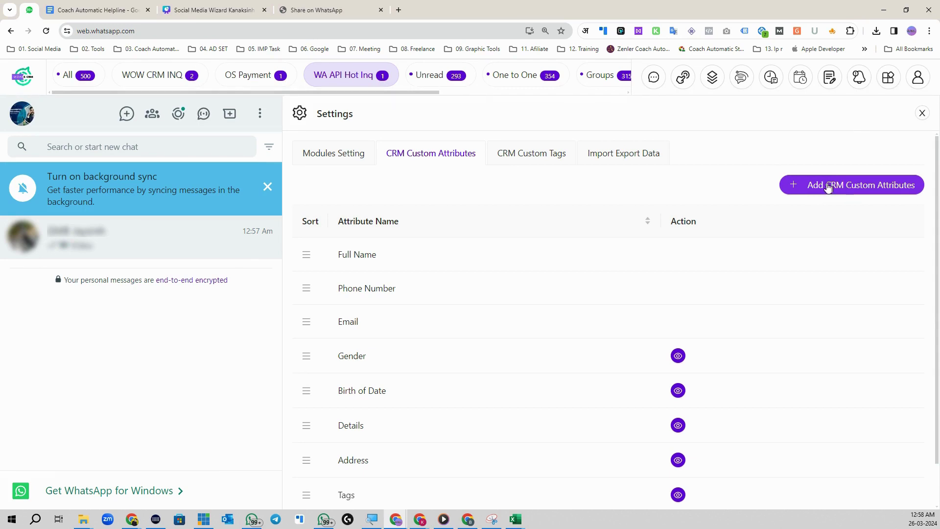
click(842, 188)
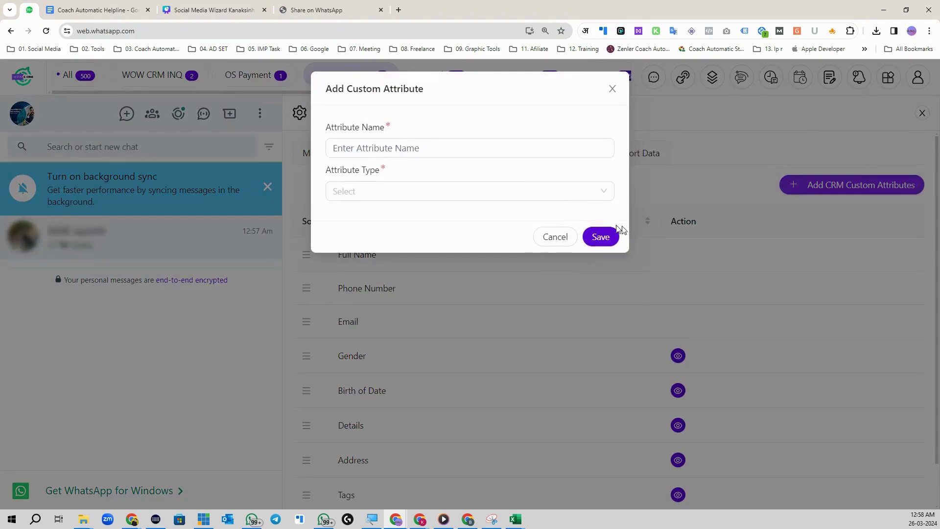
click(394, 192)
click(382, 224)
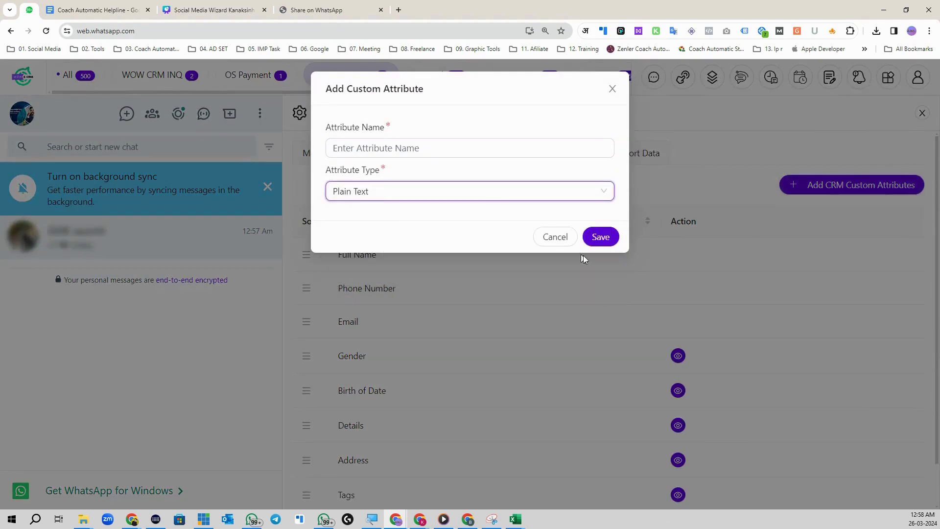
click(607, 99)
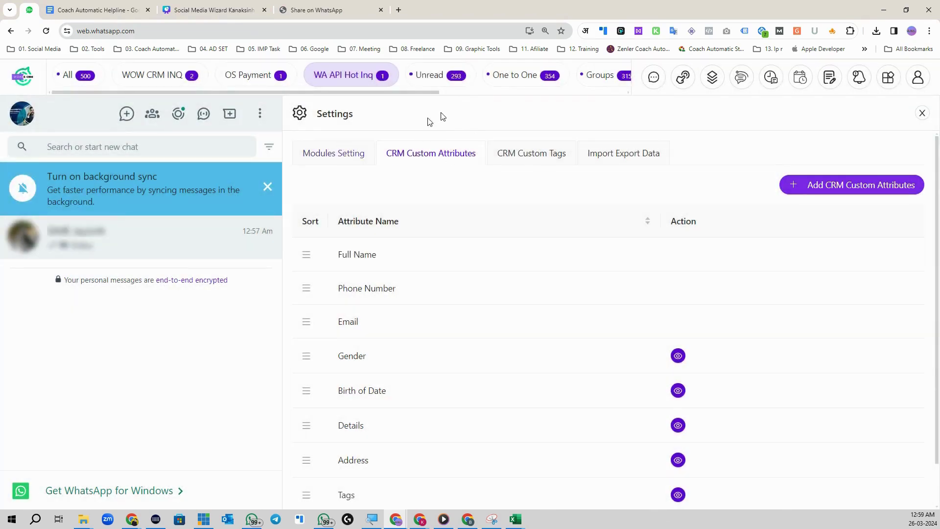
click(920, 113)
click(337, 124)
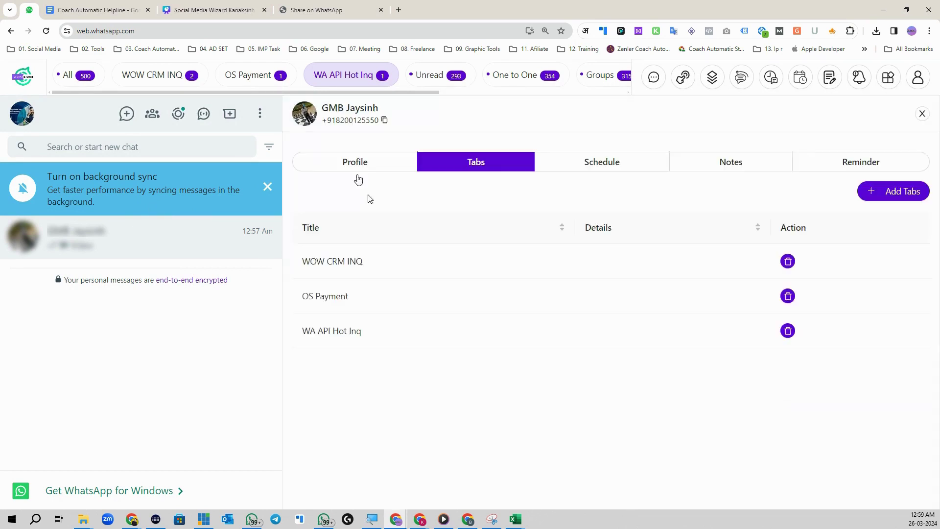
- View the contact's Profile and Schedule tabs, closing and reopening the CRM panel in between
click(356, 167)
scroll(449, 393, down, 2)
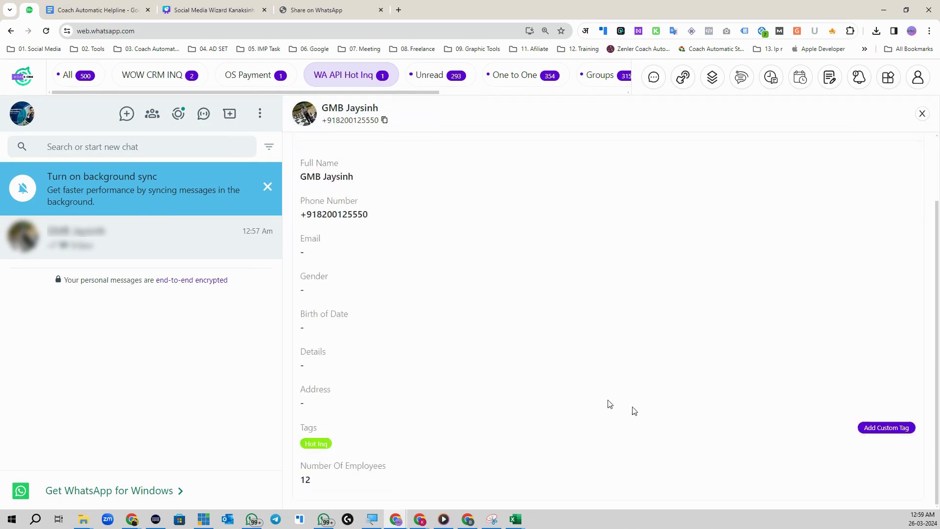
scroll(582, 300, up, 2)
click(599, 163)
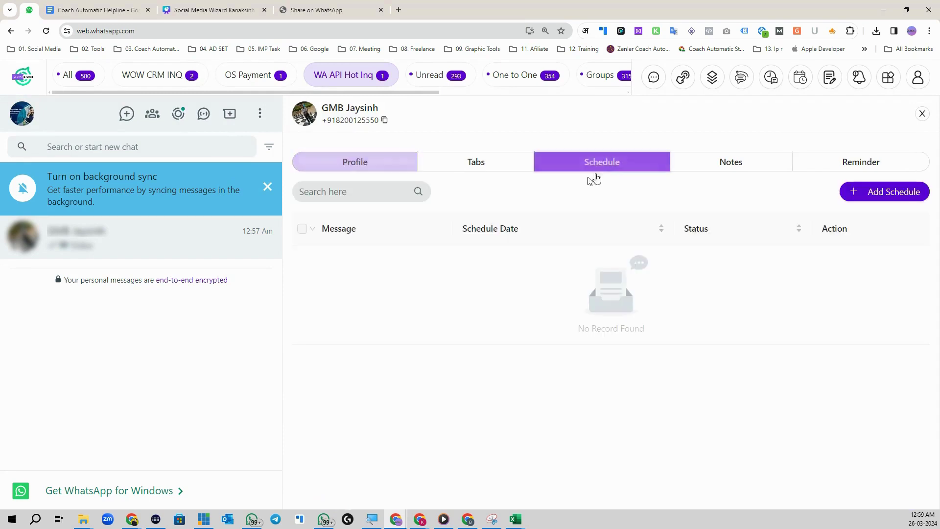
click(922, 113)
click(343, 121)
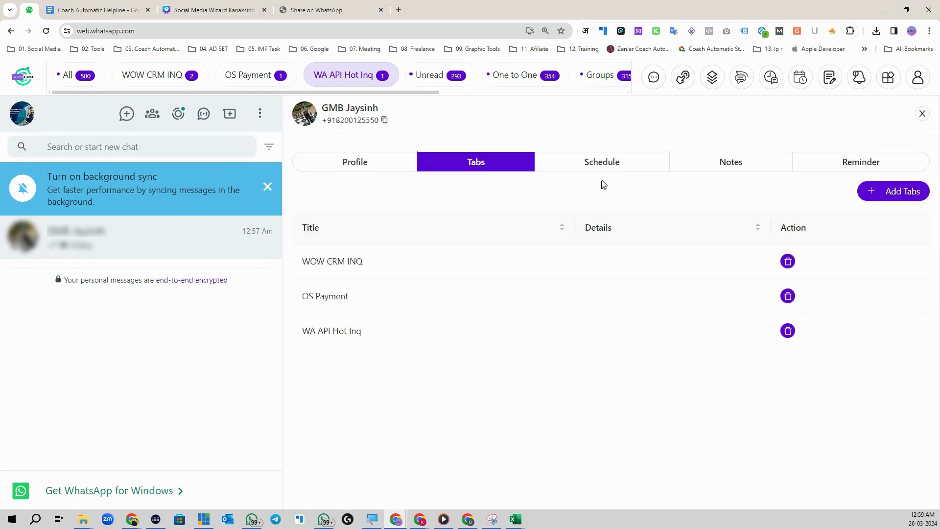
click(609, 163)
- Start a scheduled message and discard it, then view the Notes and Reminder tabs
click(892, 191)
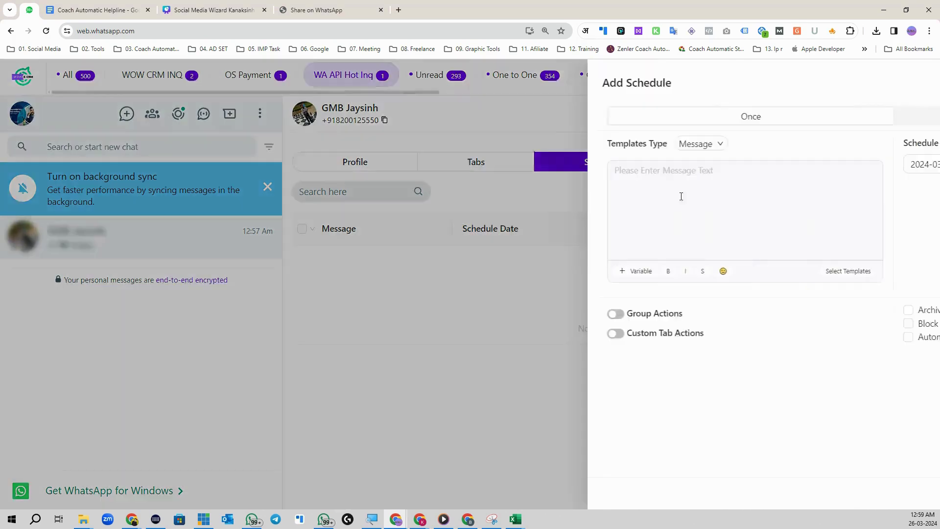
click(407, 175)
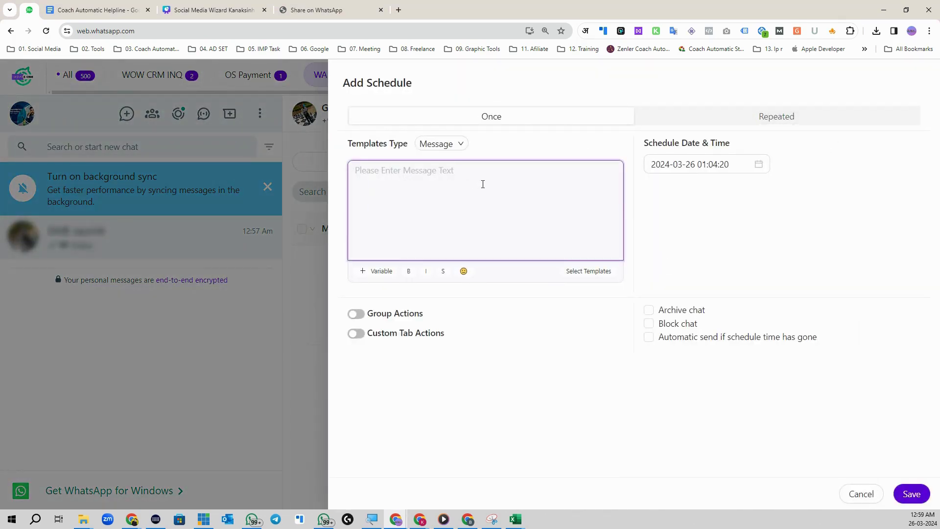
click(674, 168)
click(857, 494)
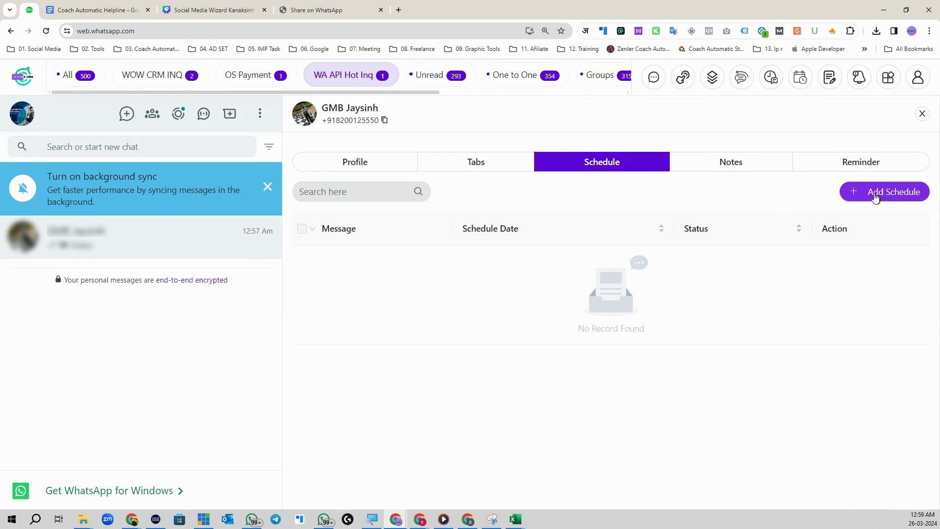
click(730, 167)
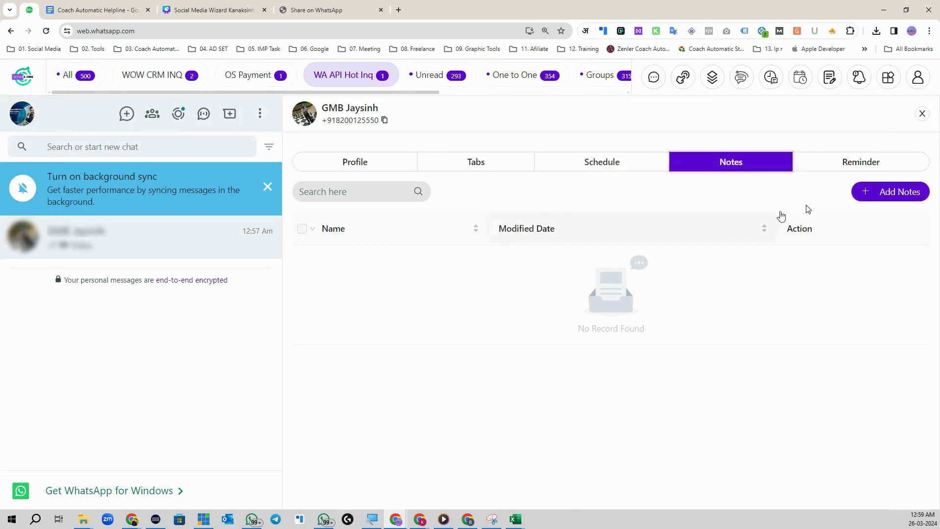
click(884, 165)
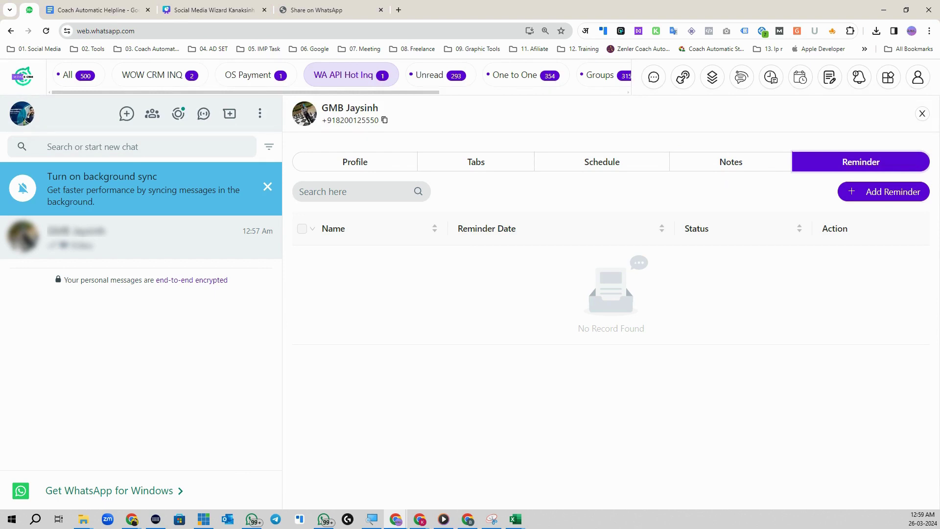
click(420, 519)
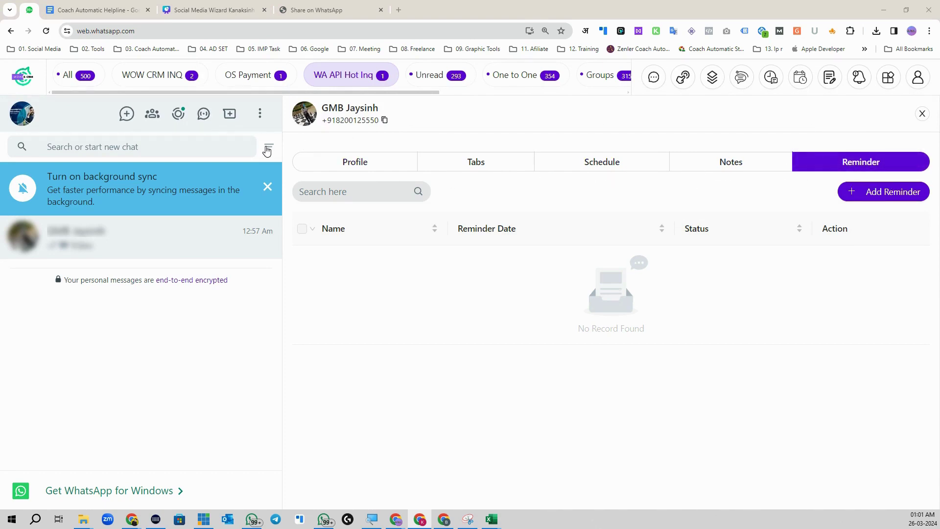
- Reopen the contact's CRM panel and check its Schedule and Reminder tabs
click(921, 115)
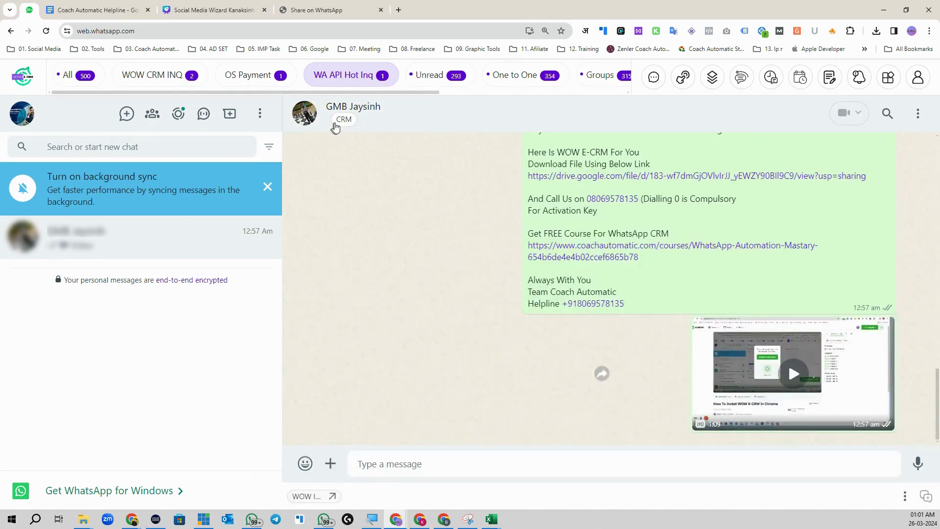
click(331, 125)
click(596, 168)
click(876, 169)
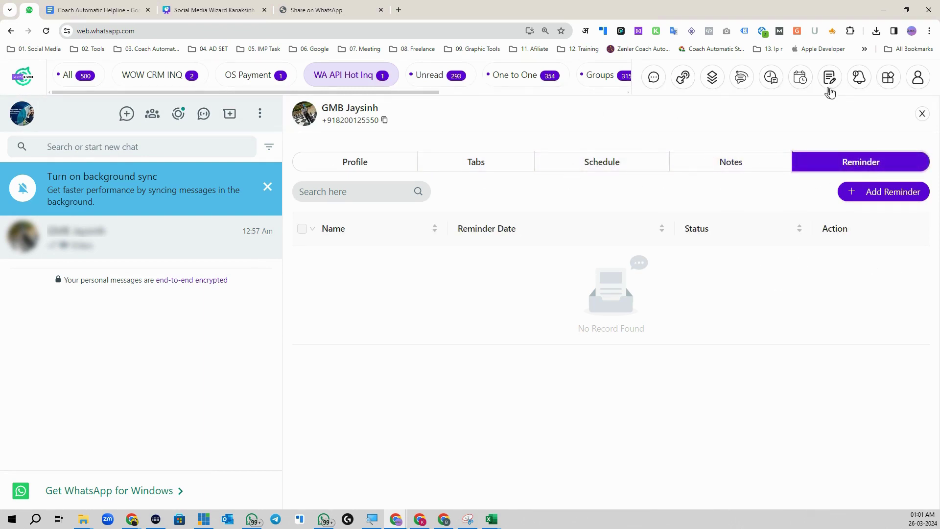
- Check the extension's Settings from the account menu, then start a support chat with the helpline
click(888, 77)
click(914, 78)
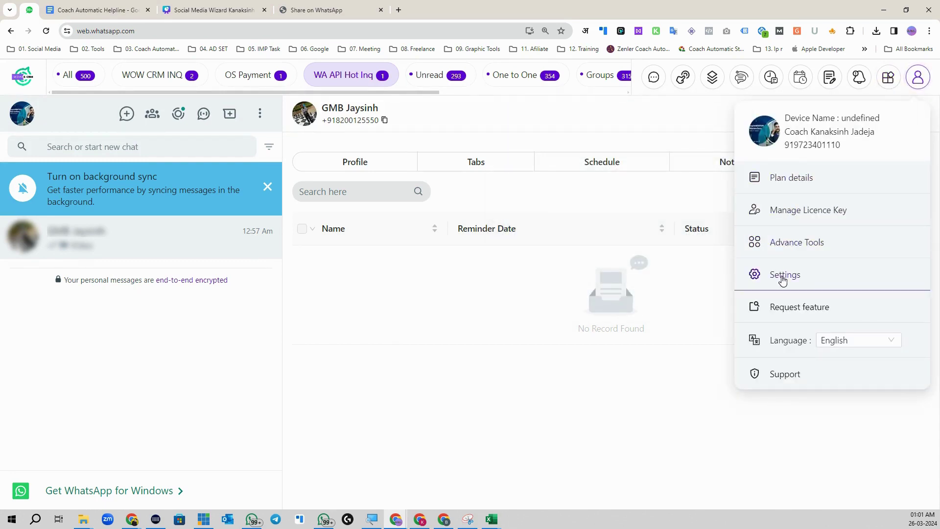
click(782, 277)
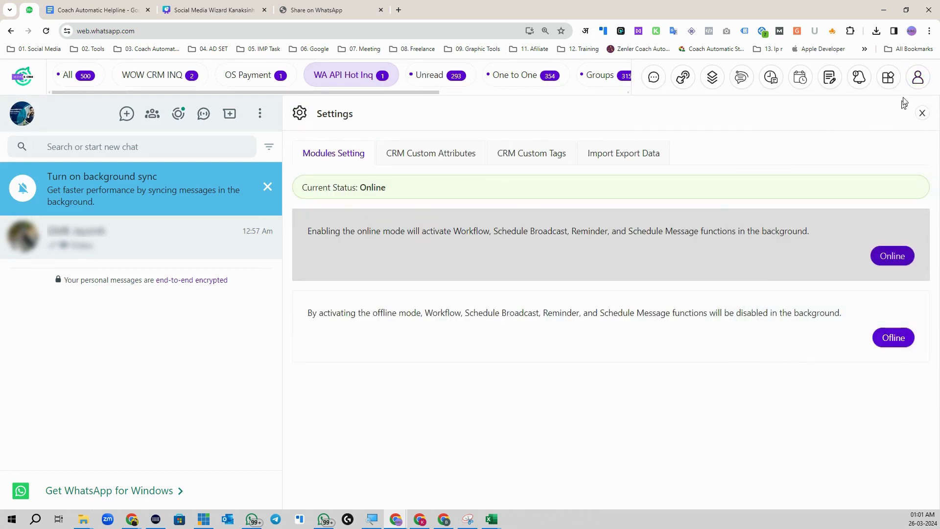
mouse_move(918, 79)
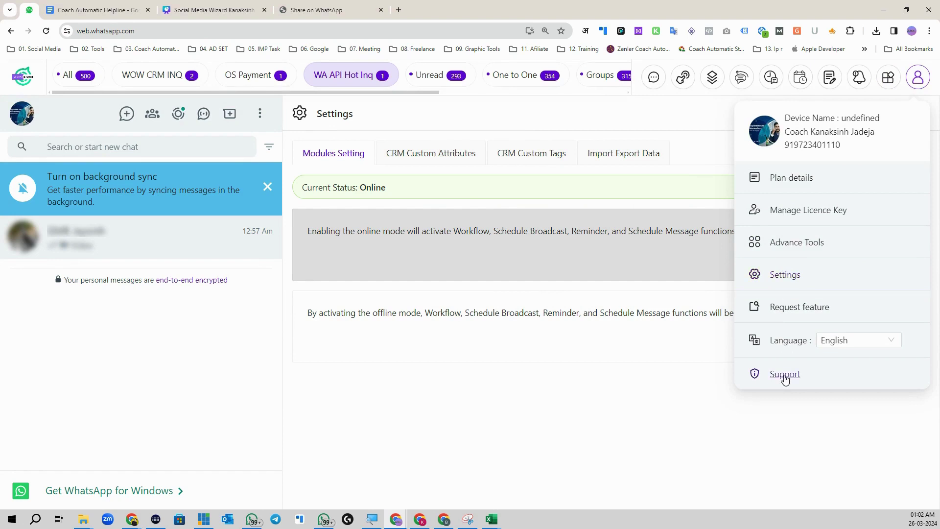
click(784, 375)
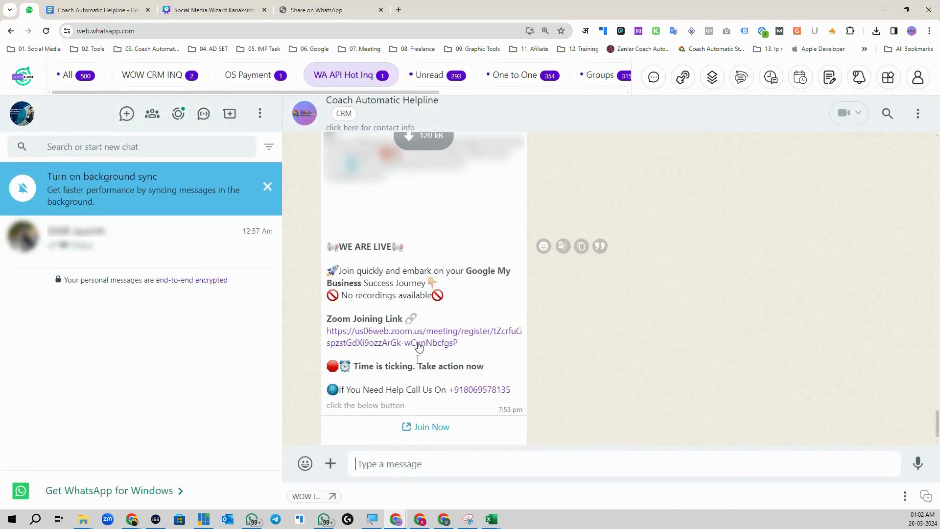
- Send the Coach Automatic Helpline chat the message 'hi i need support'
click(400, 469)
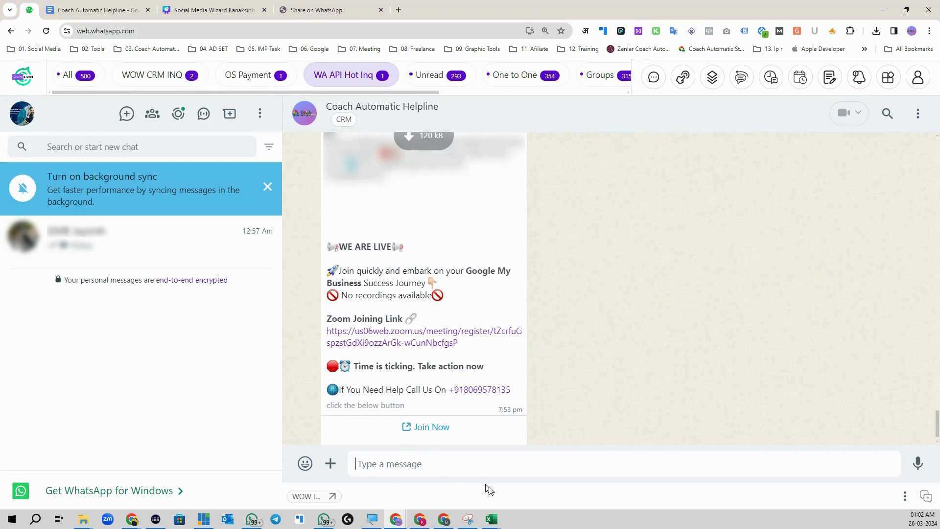
text(hi i need  support)
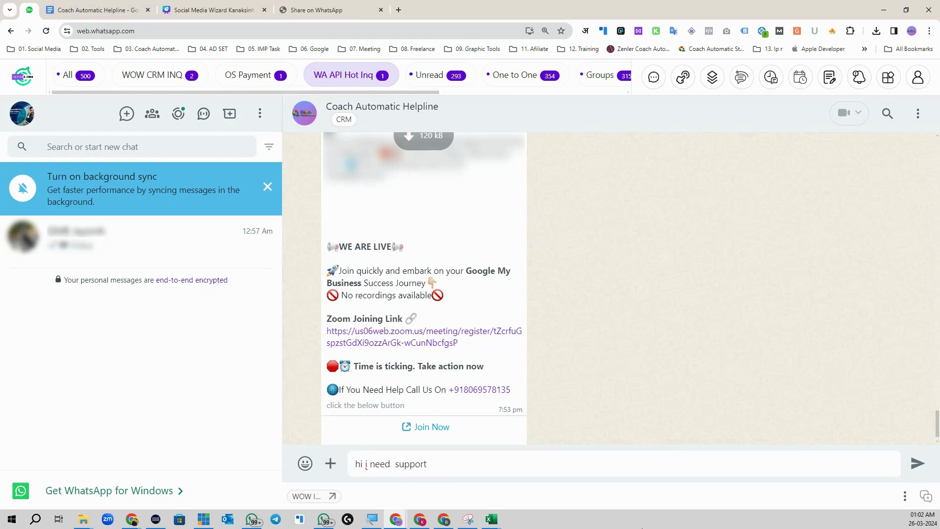
key(Return)
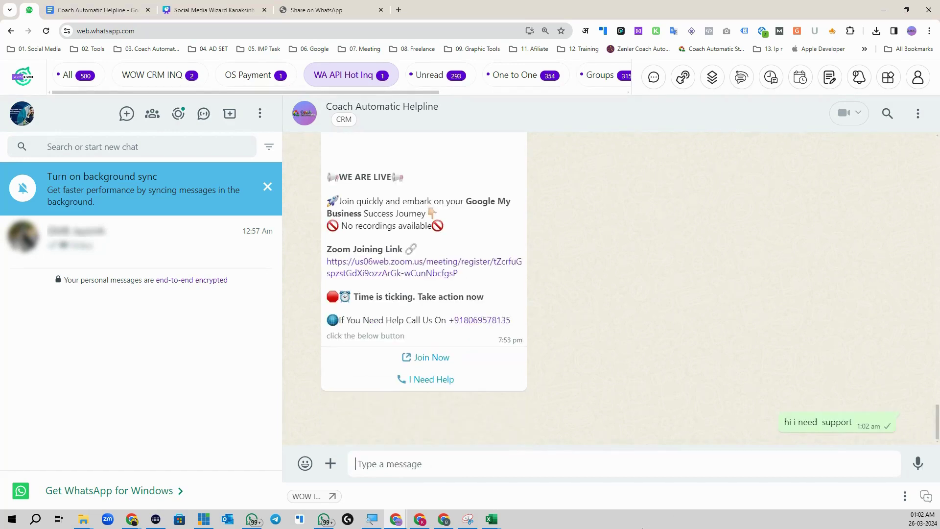